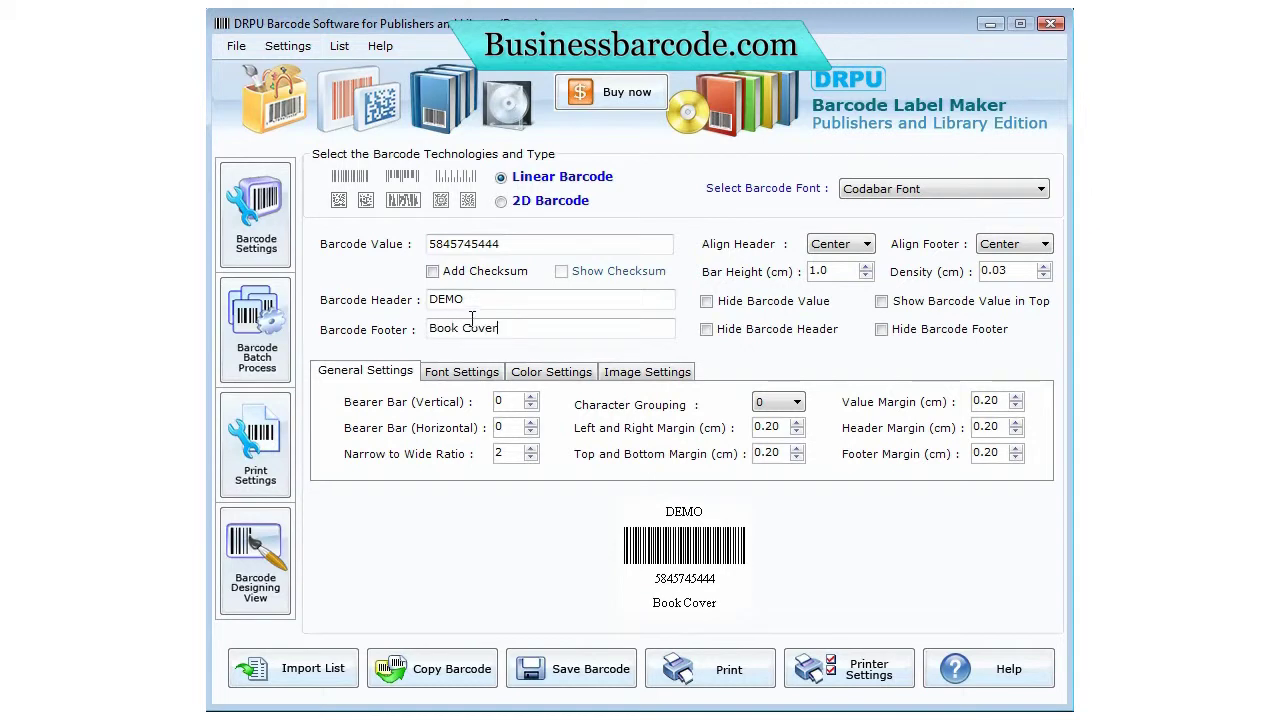
- Set the barcode footer font to Arial Bold, size 10
left_click(449, 375)
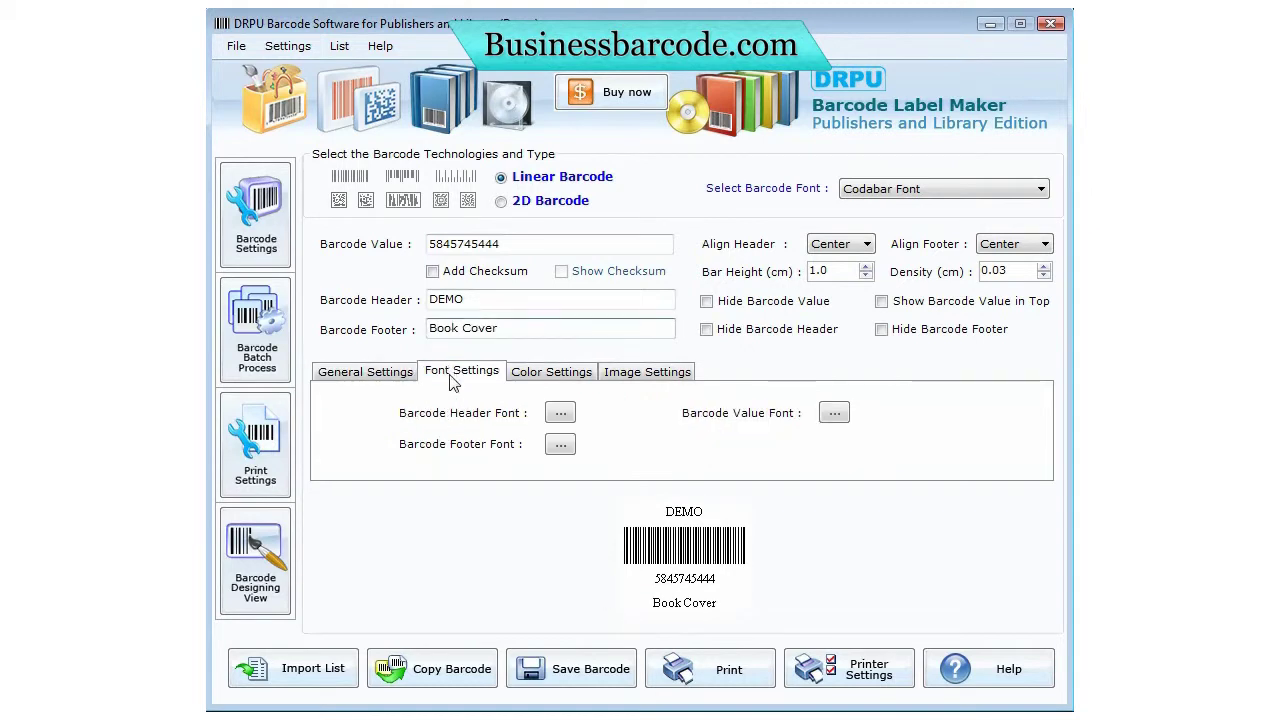
left_click(552, 452)
type("Arial")
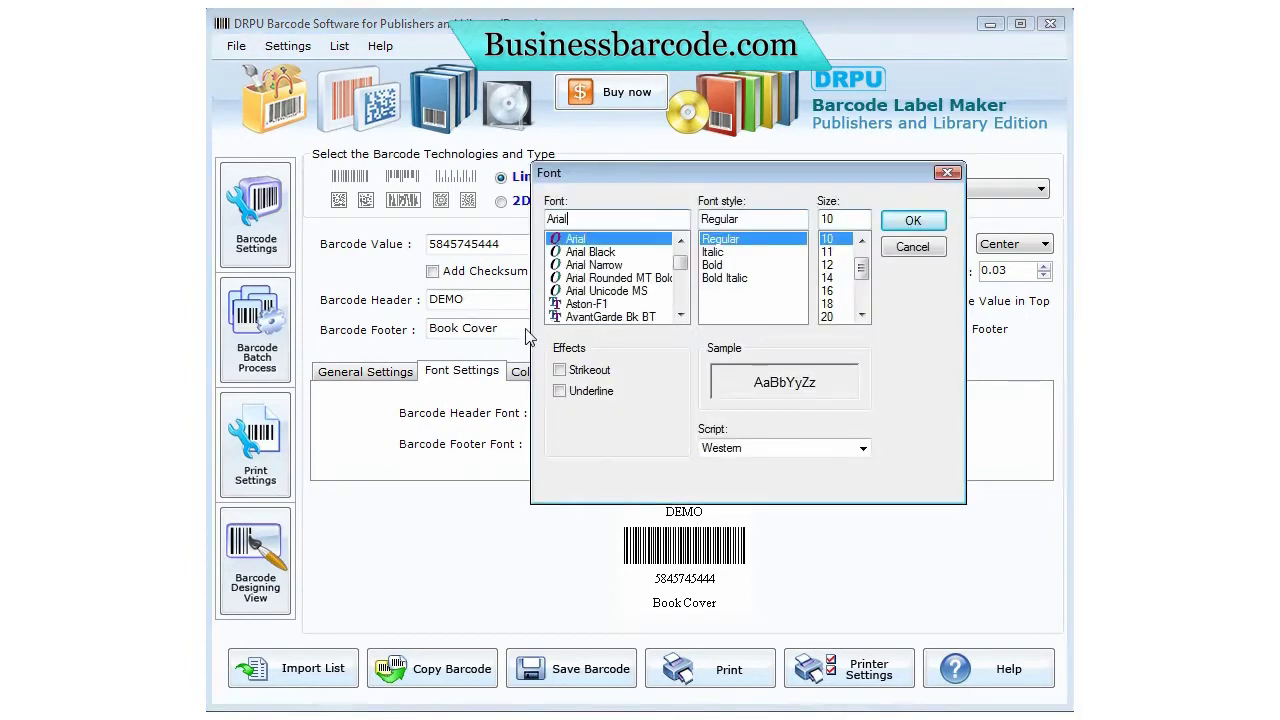
left_click(720, 265)
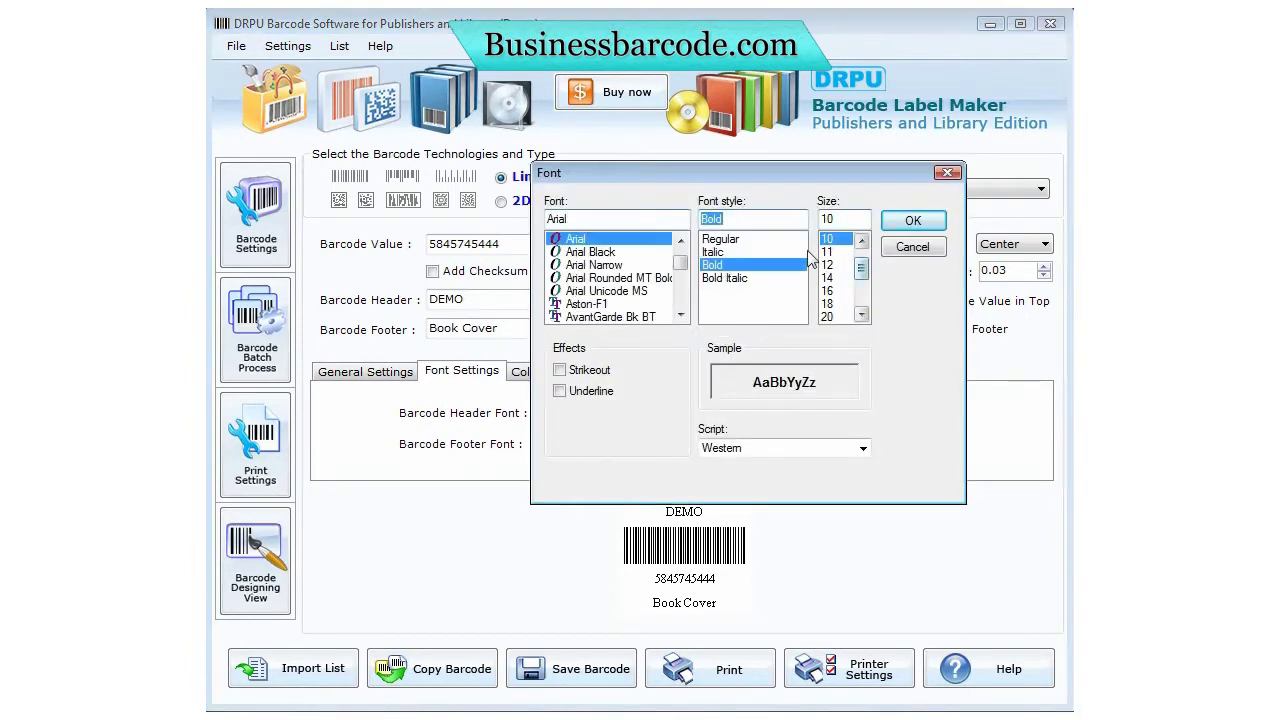
left_click(913, 220)
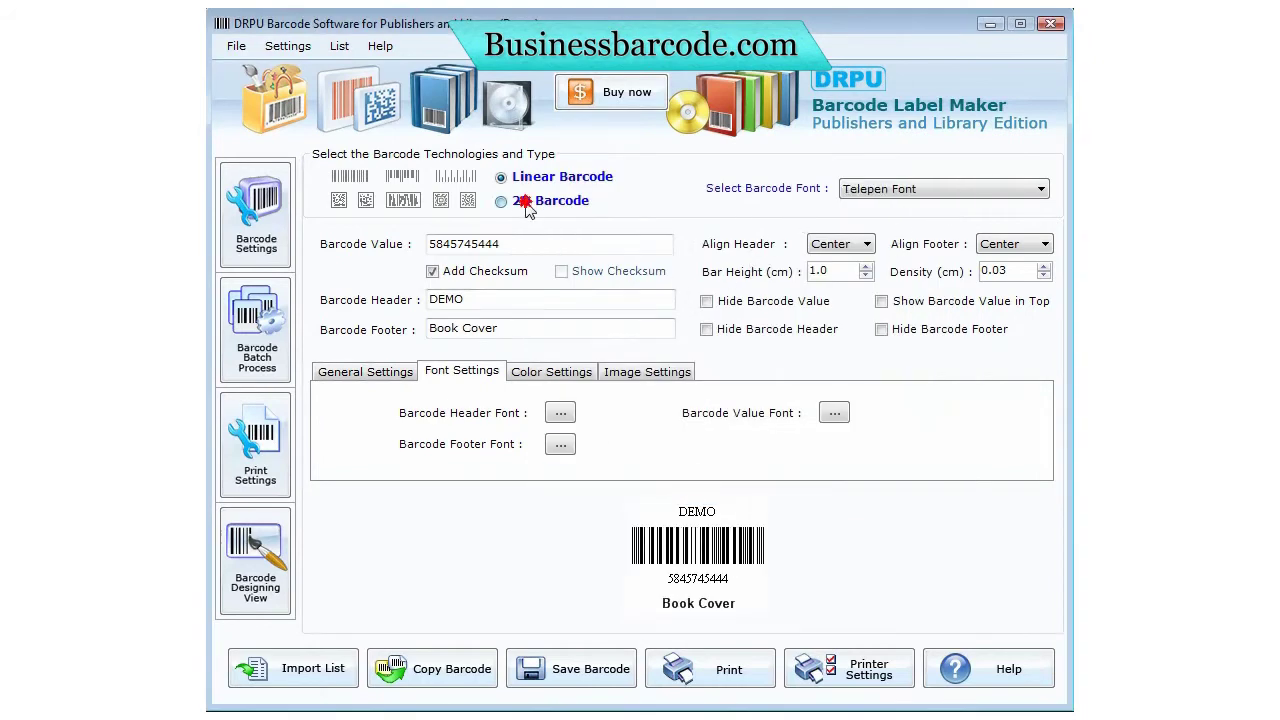
left_click(525, 203)
double_click(443, 245)
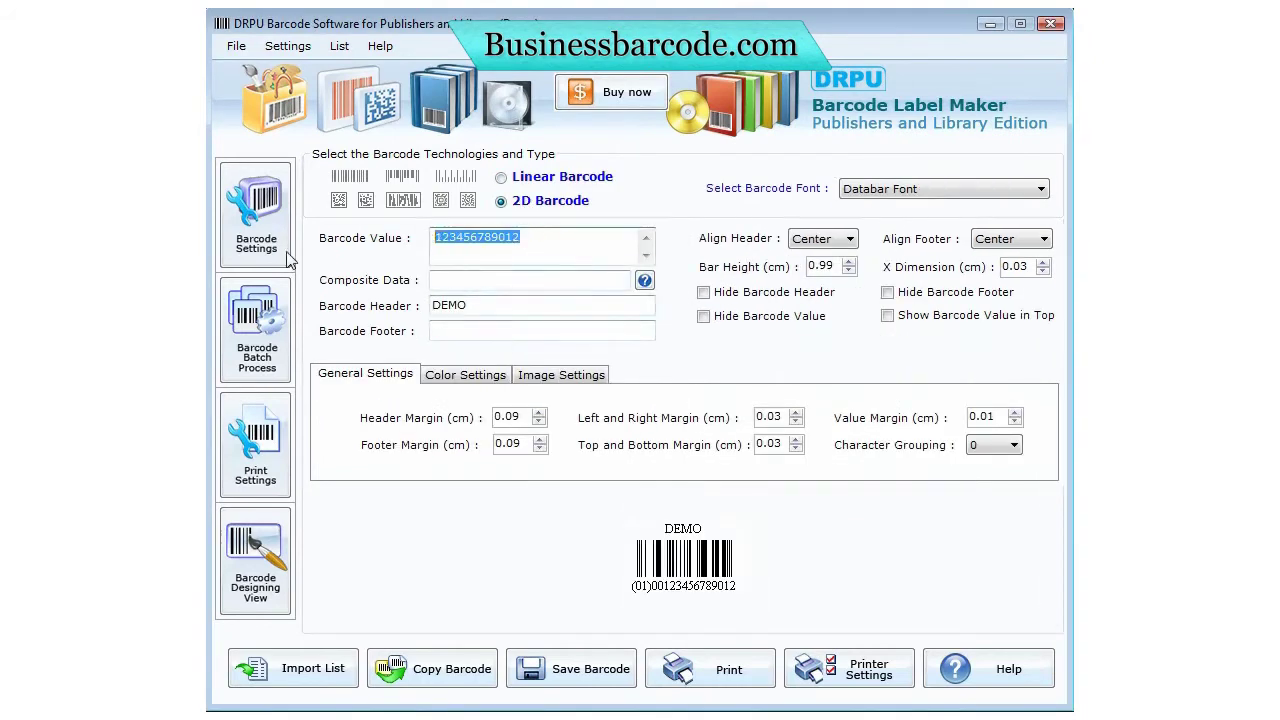
type("84476348533")
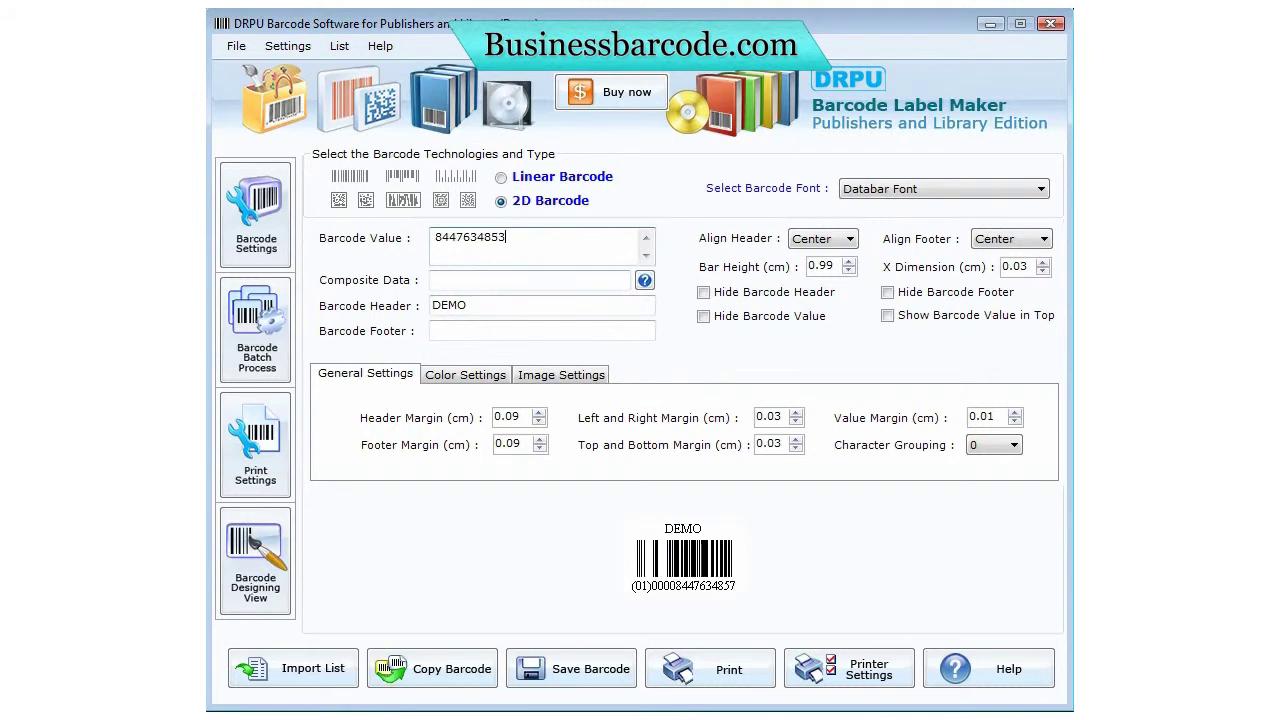
- Enter "Book Cover" as the footer of the Databar barcode
left_click(451, 332)
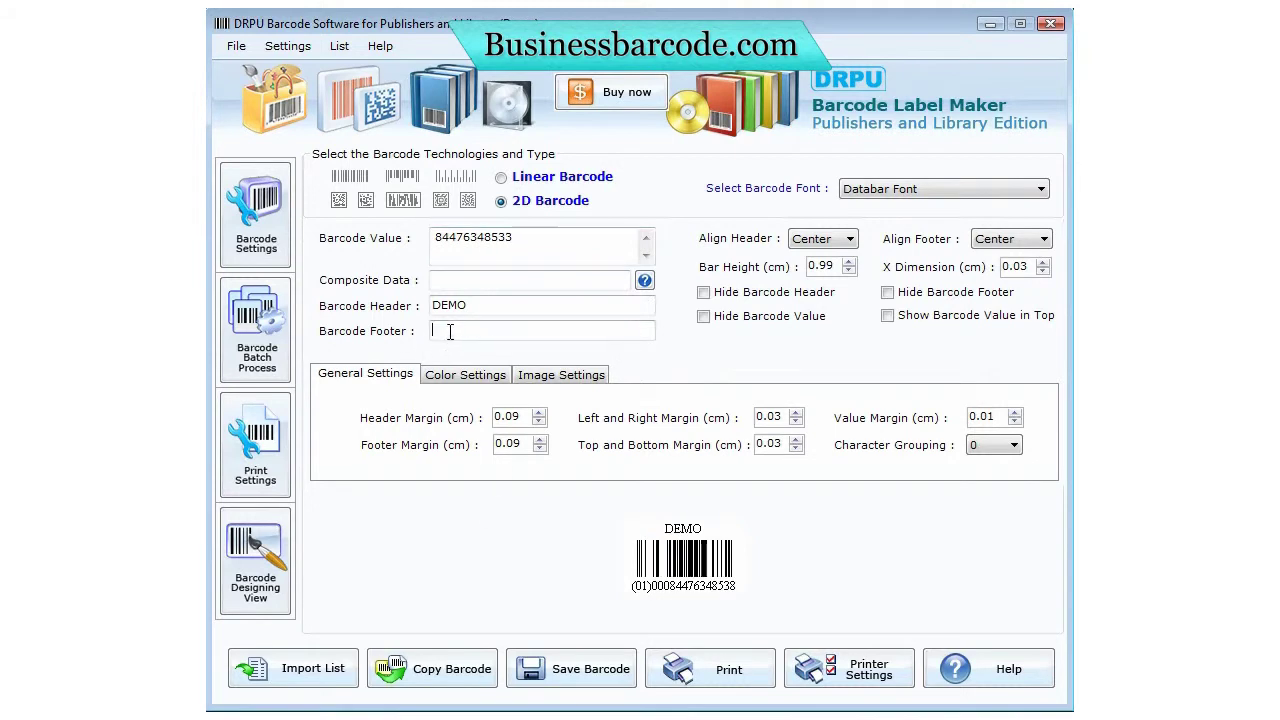
type("Book C")
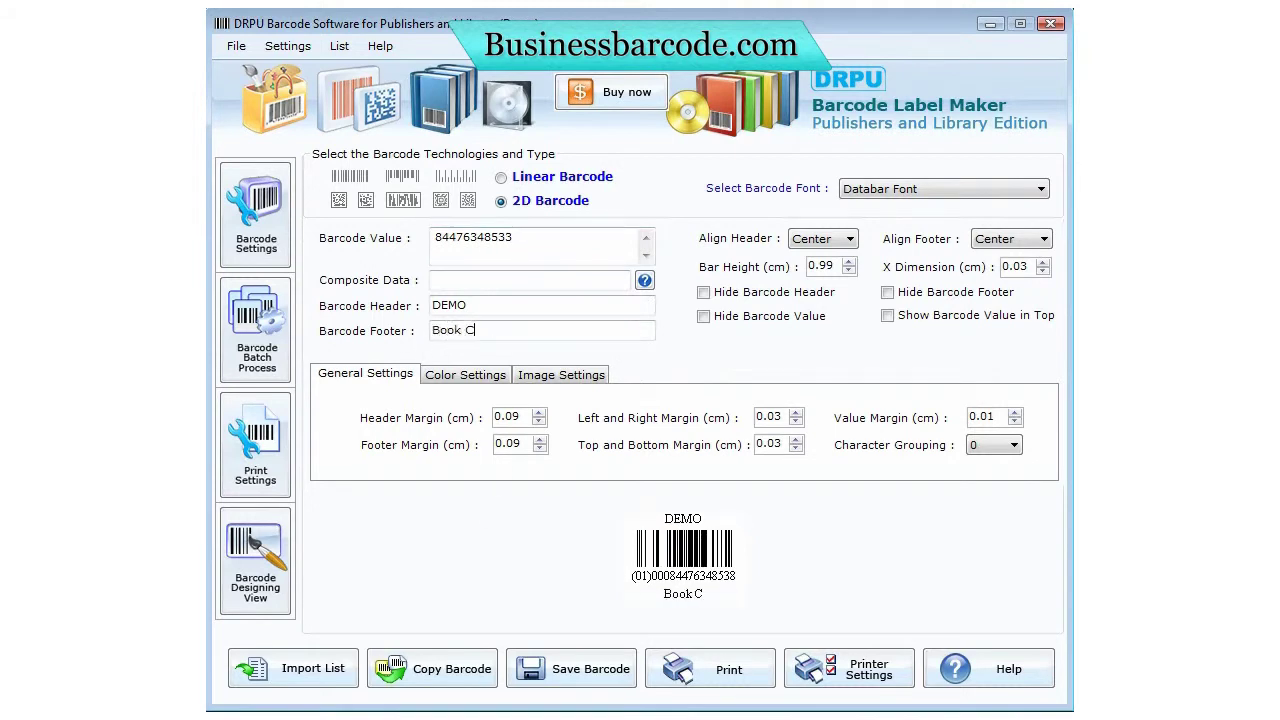
type("over")
key("BackSpace")
key("BackSpace")
key("BackSpace")
type("over")
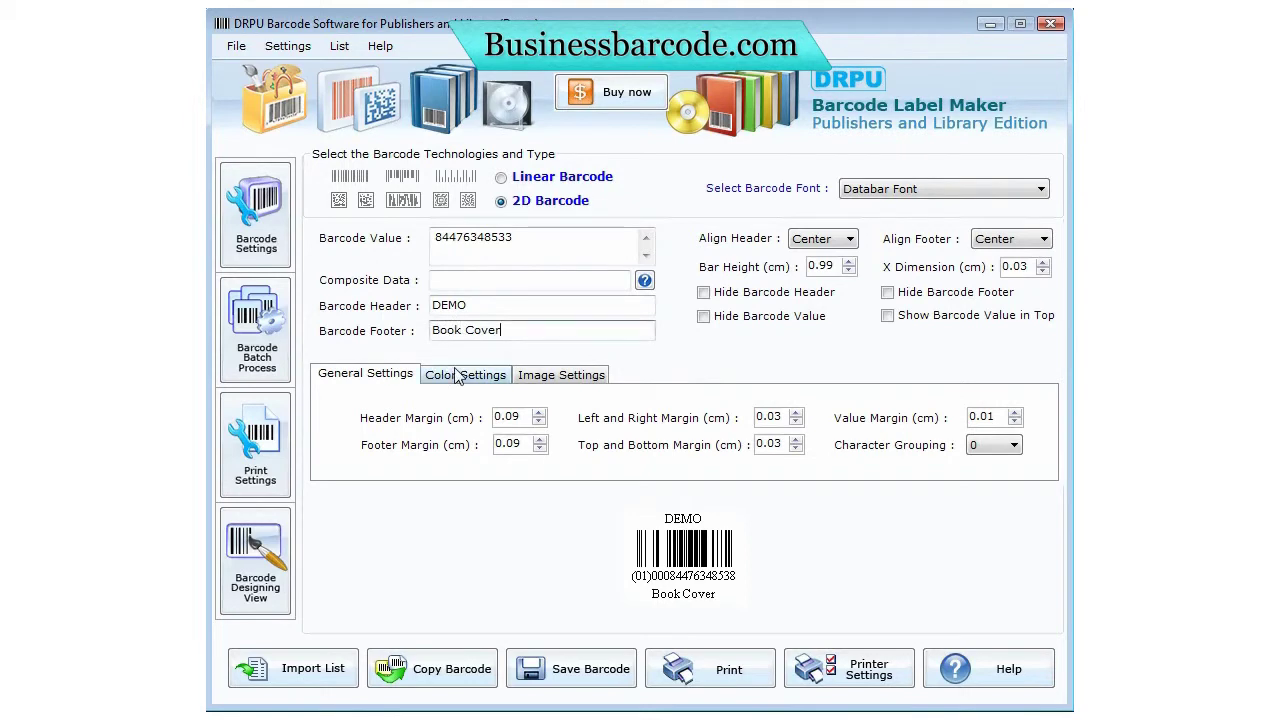
- Review the colour, general and image settings and change the barcode font to PDF417 Font
left_click(468, 377)
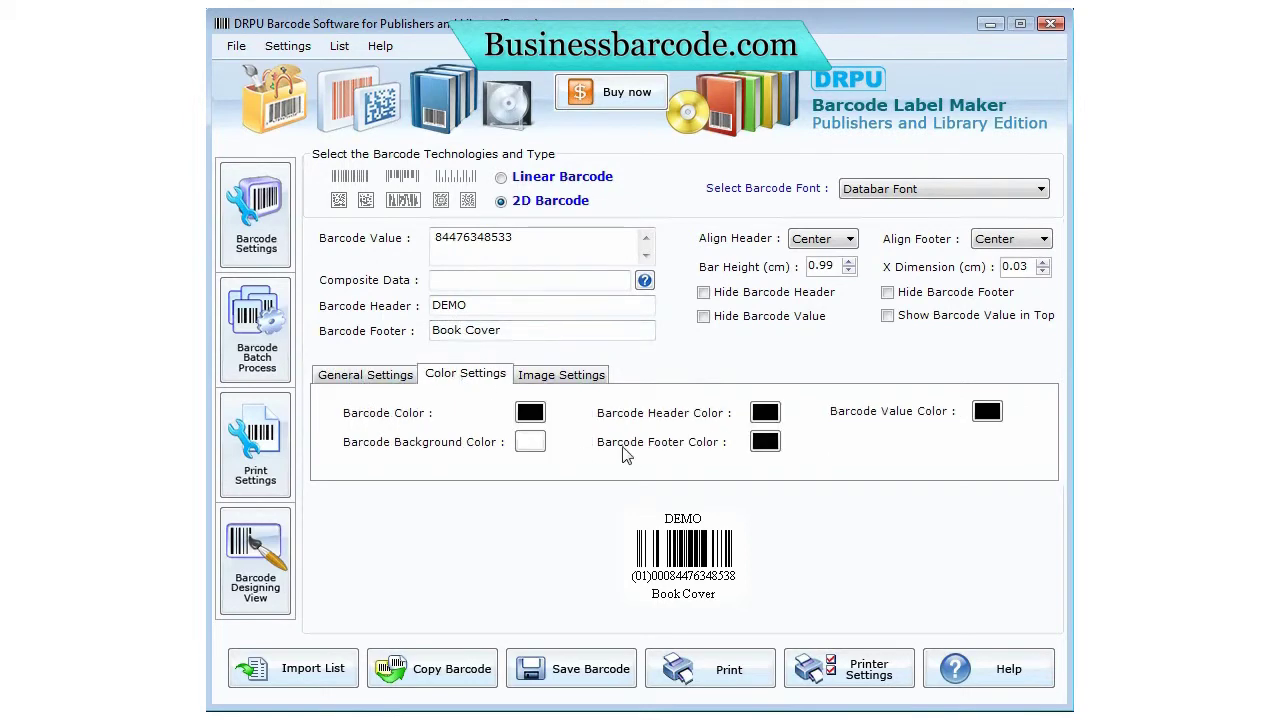
left_click(402, 378)
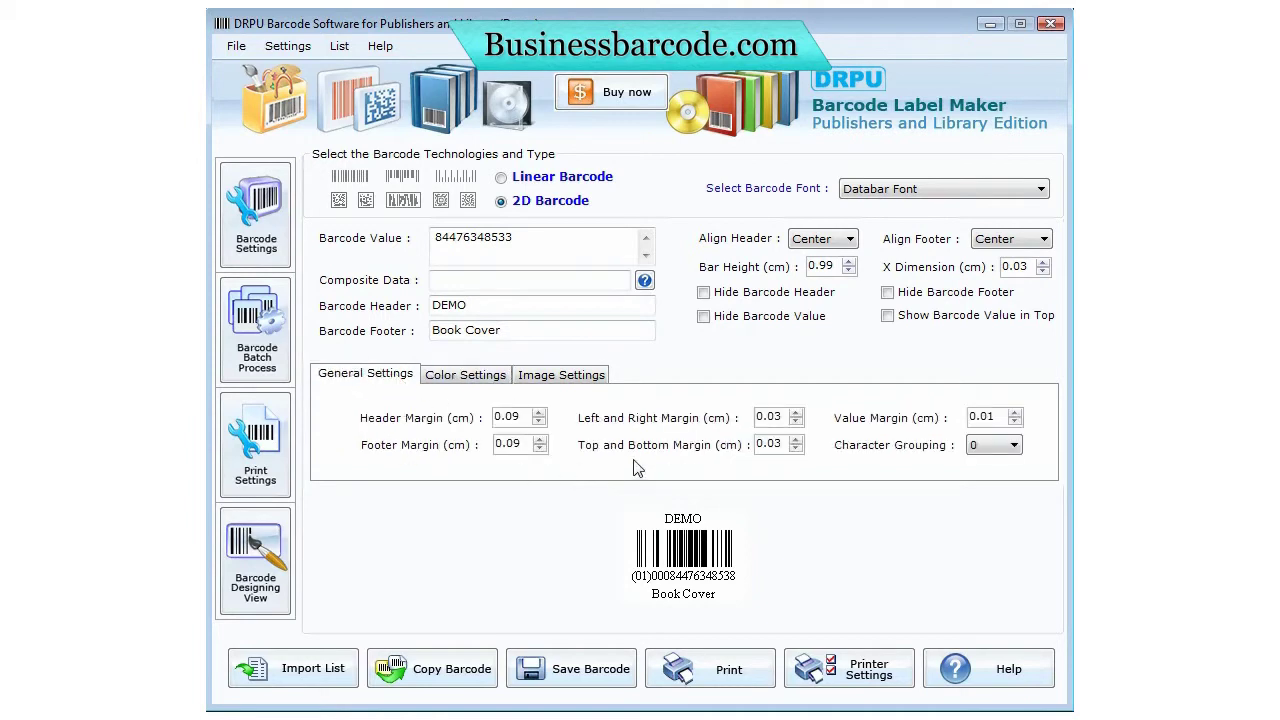
left_click(578, 375)
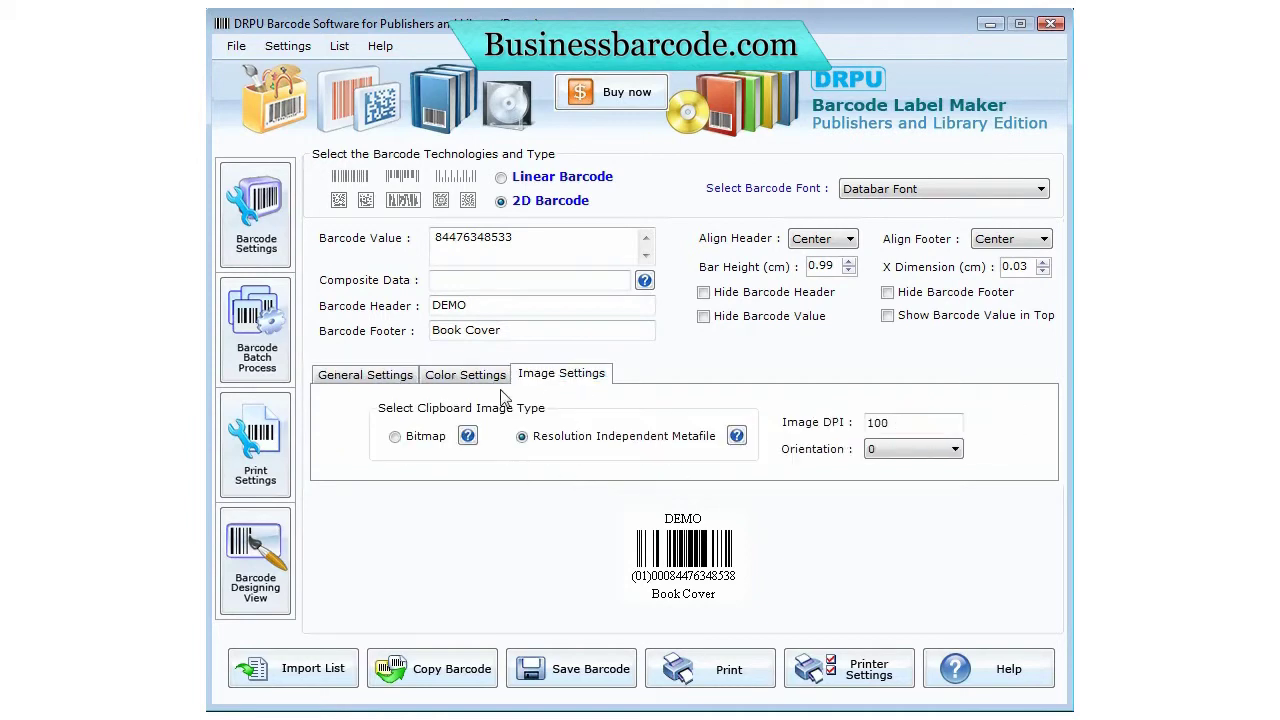
left_click(380, 378)
left_click(948, 189)
left_click(912, 234)
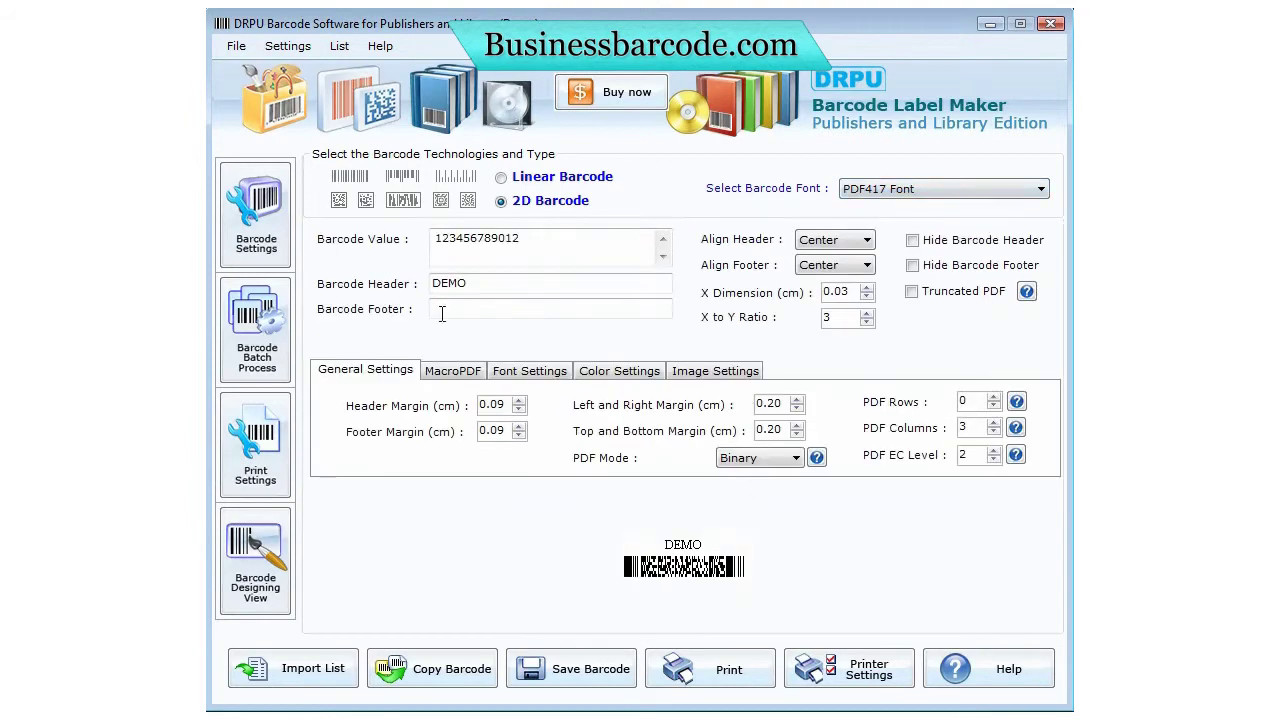
- Create a sequential barcode value list with prefix 6546, range 70 to 107 and suffix 4545 in the batch process
left_click(260, 345)
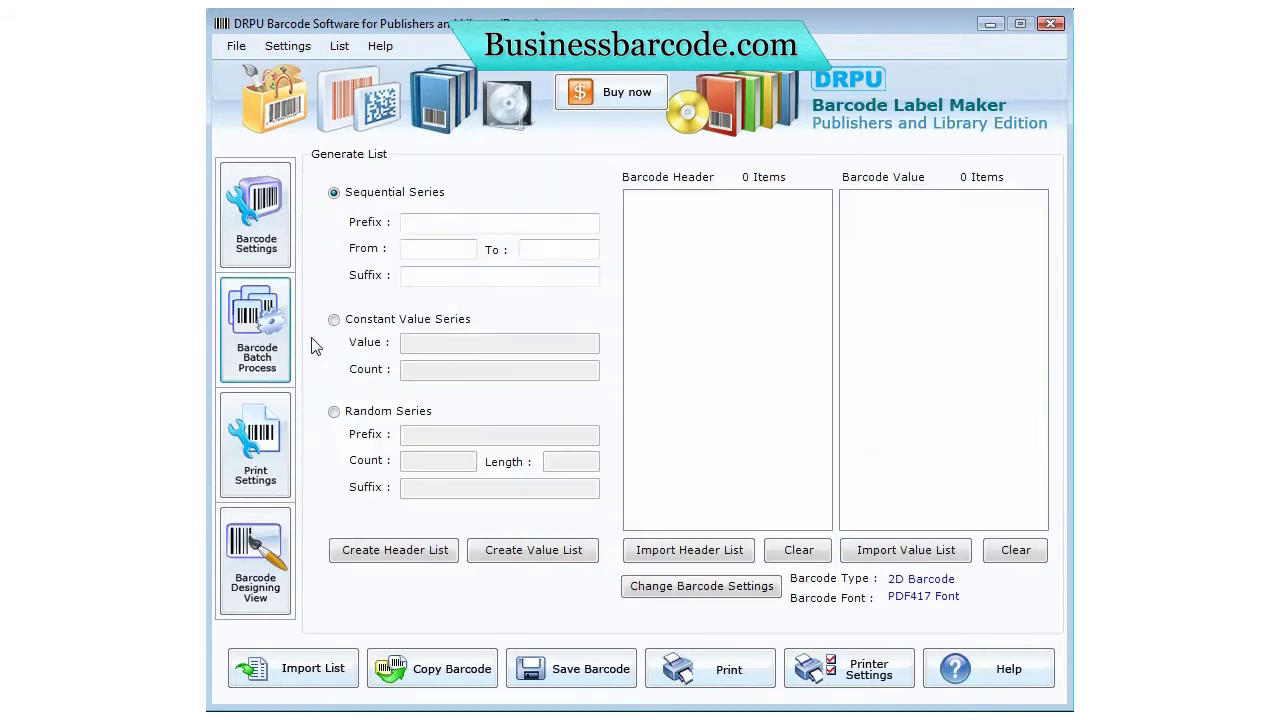
left_click(431, 224)
type("6546")
left_click(410, 279)
type("4545")
left_click(413, 249)
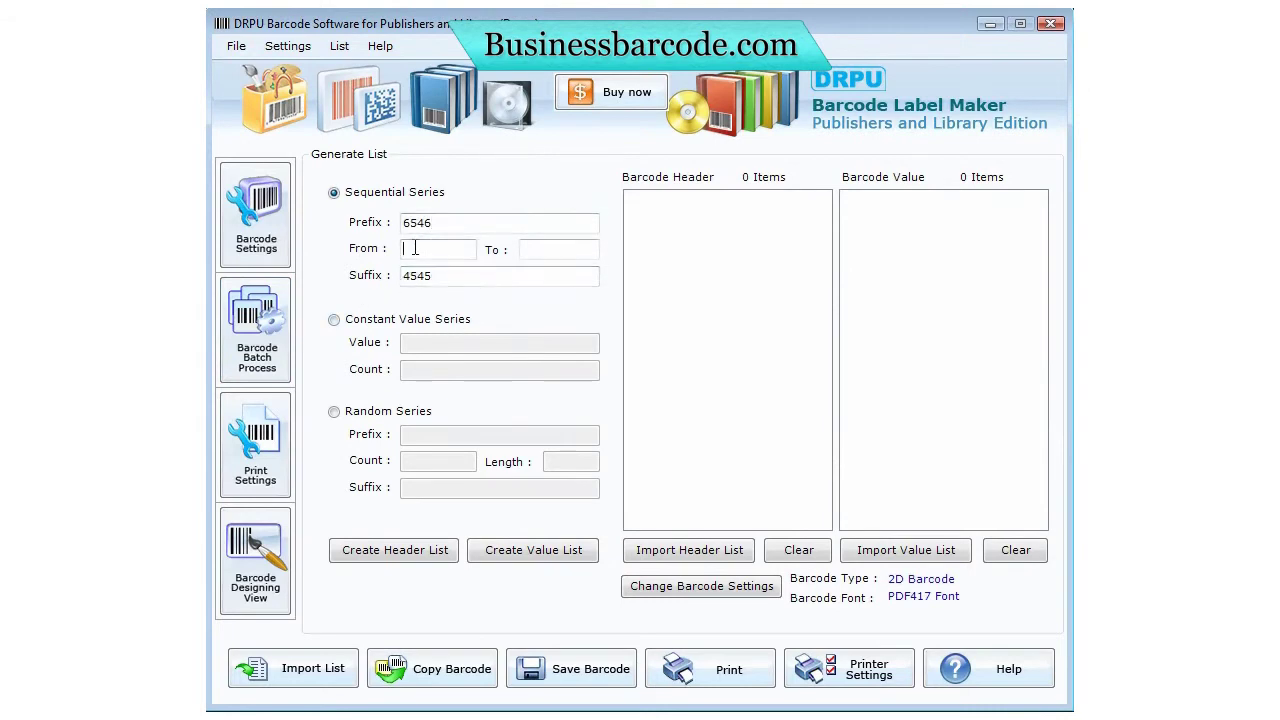
left_click(533, 249)
type("107")
left_click(520, 550)
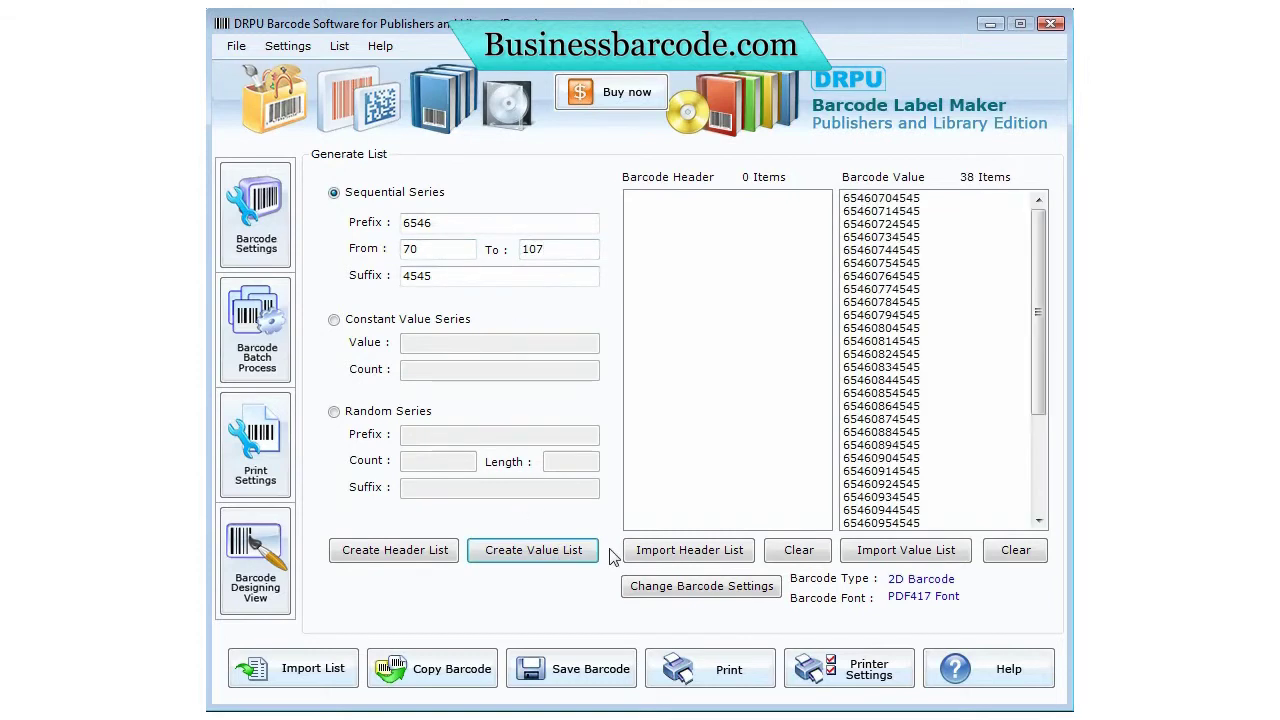
left_click_drag(1045, 323, 1049, 251)
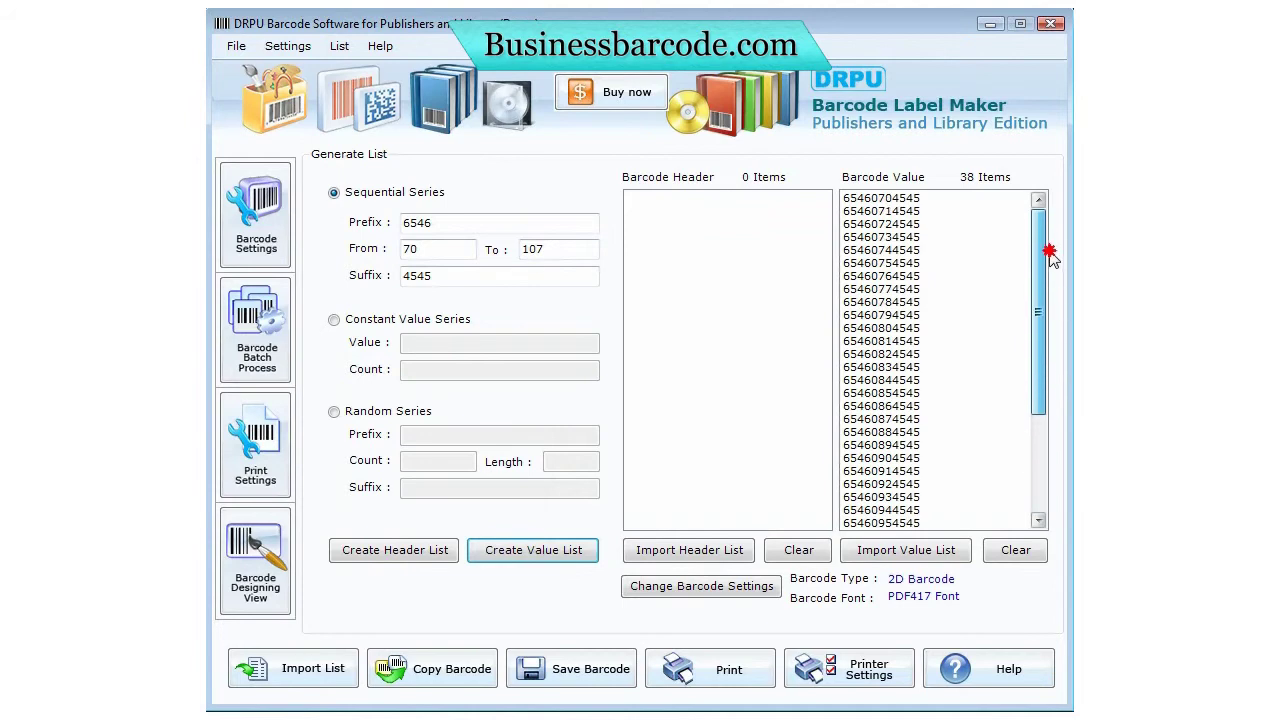
left_click(396, 318)
left_click(424, 343)
type("784573392349")
left_click(450, 370)
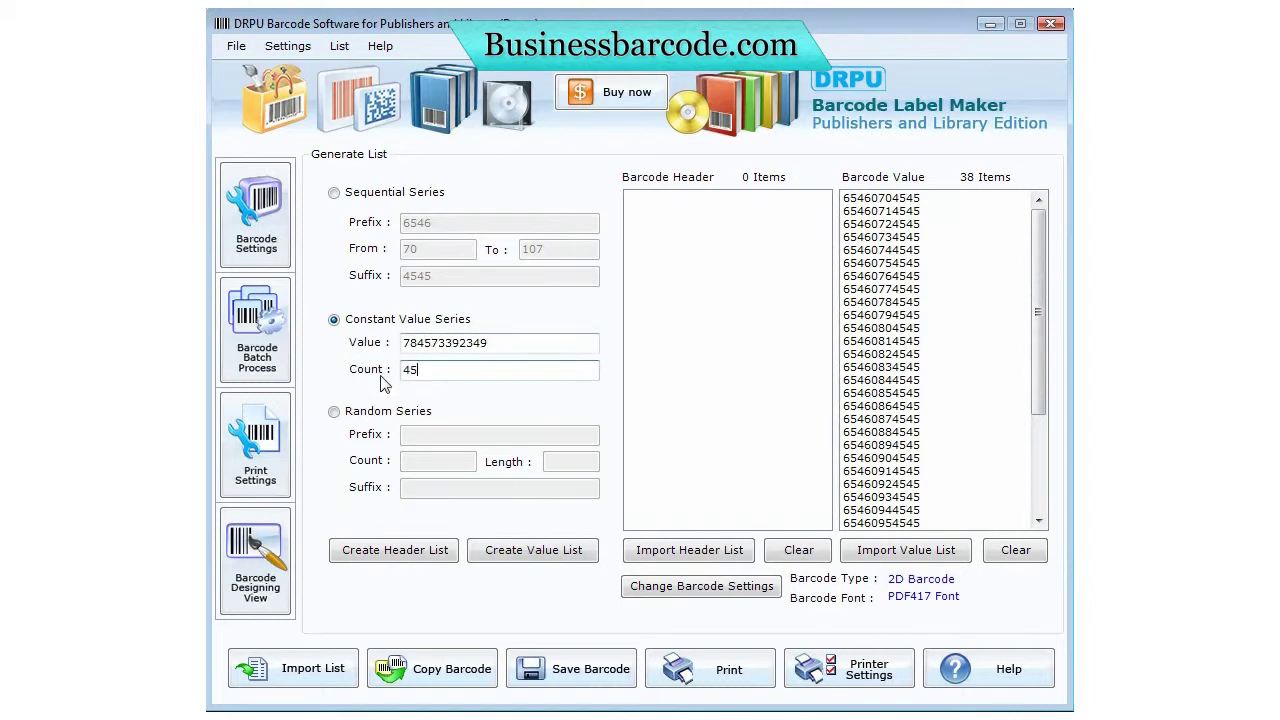
left_click(559, 537)
left_click_drag(1034, 316, 960, 283)
- Create a random series value list with prefix 358, suffix 9767, count 45 and length 5
left_click(362, 413)
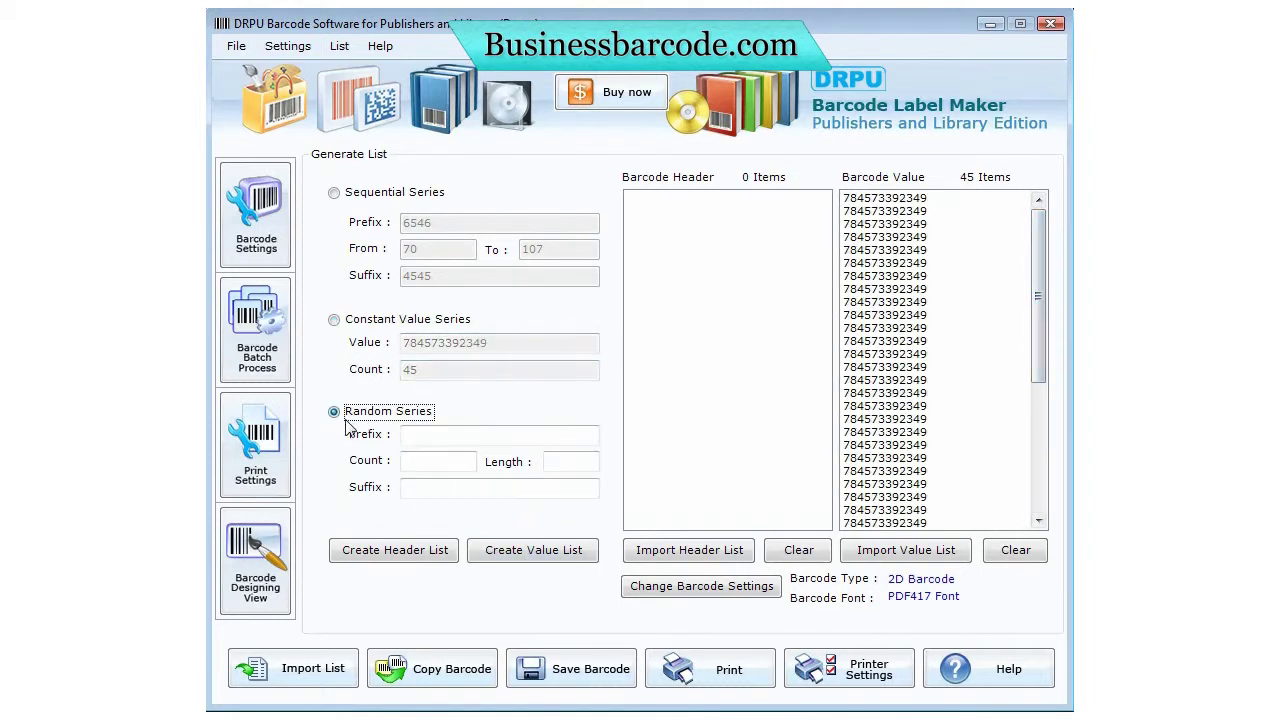
left_click(421, 436)
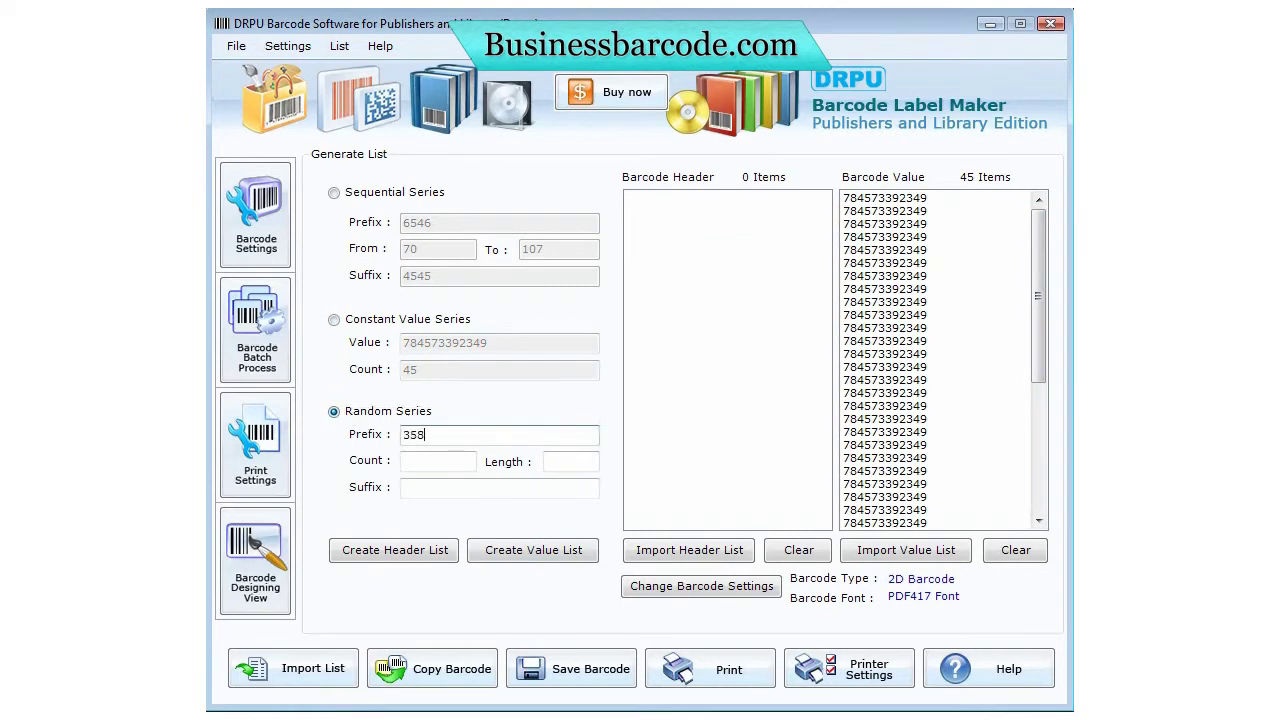
left_click(449, 488)
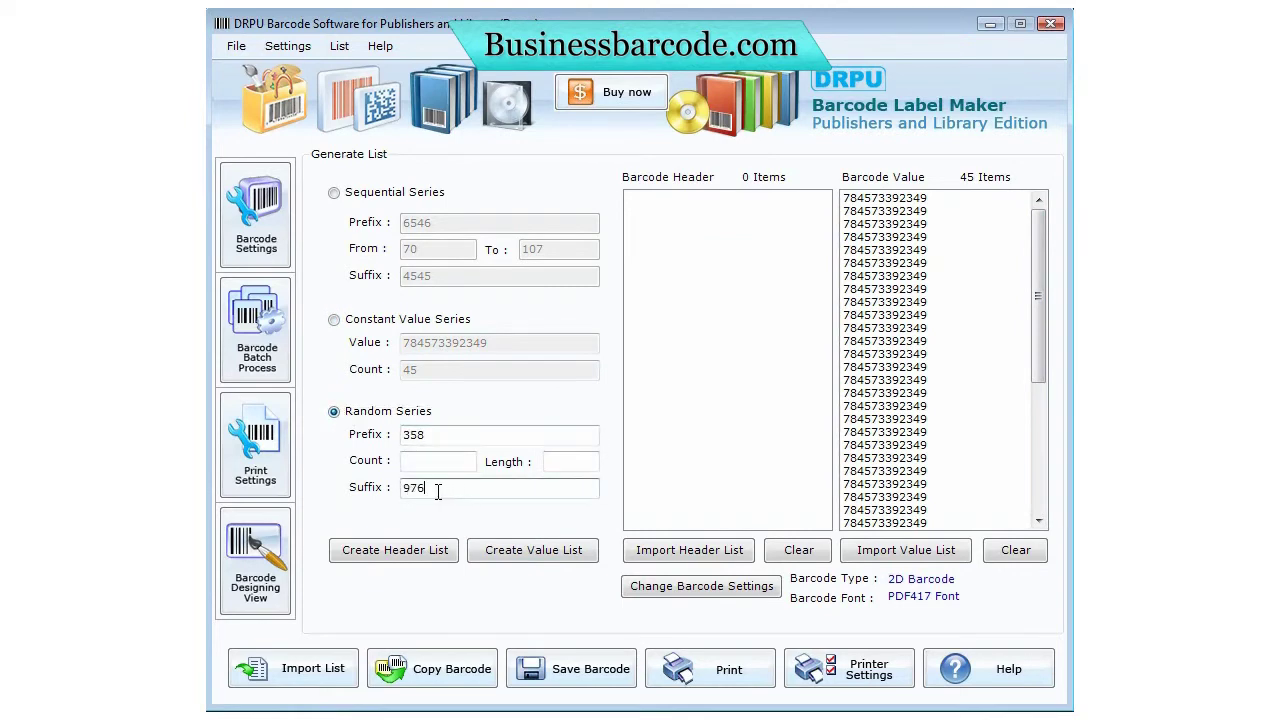
left_click(414, 463)
type("45")
left_click(564, 461)
left_click(546, 556)
left_click_drag(1043, 366, 1048, 306)
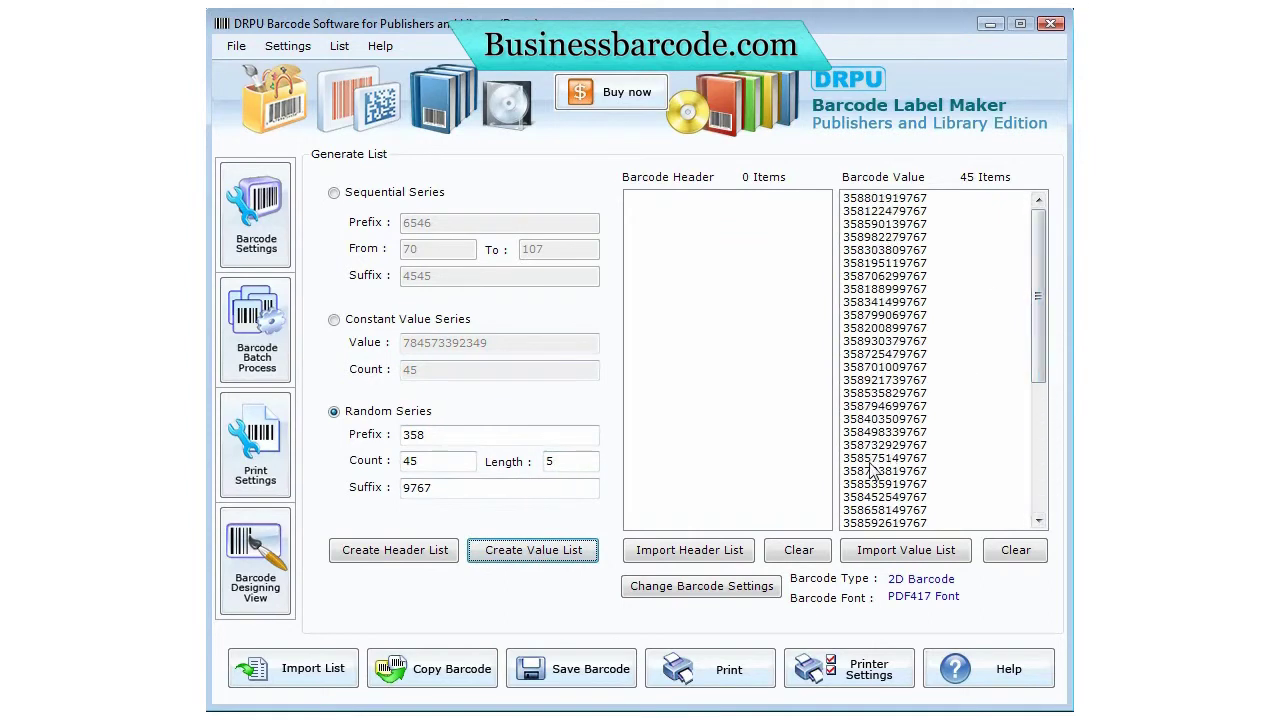
- Set the print layout to 5 columns and 4 rows with automatic center alignment
left_click(255, 480)
left_click(554, 227)
left_click(554, 227)
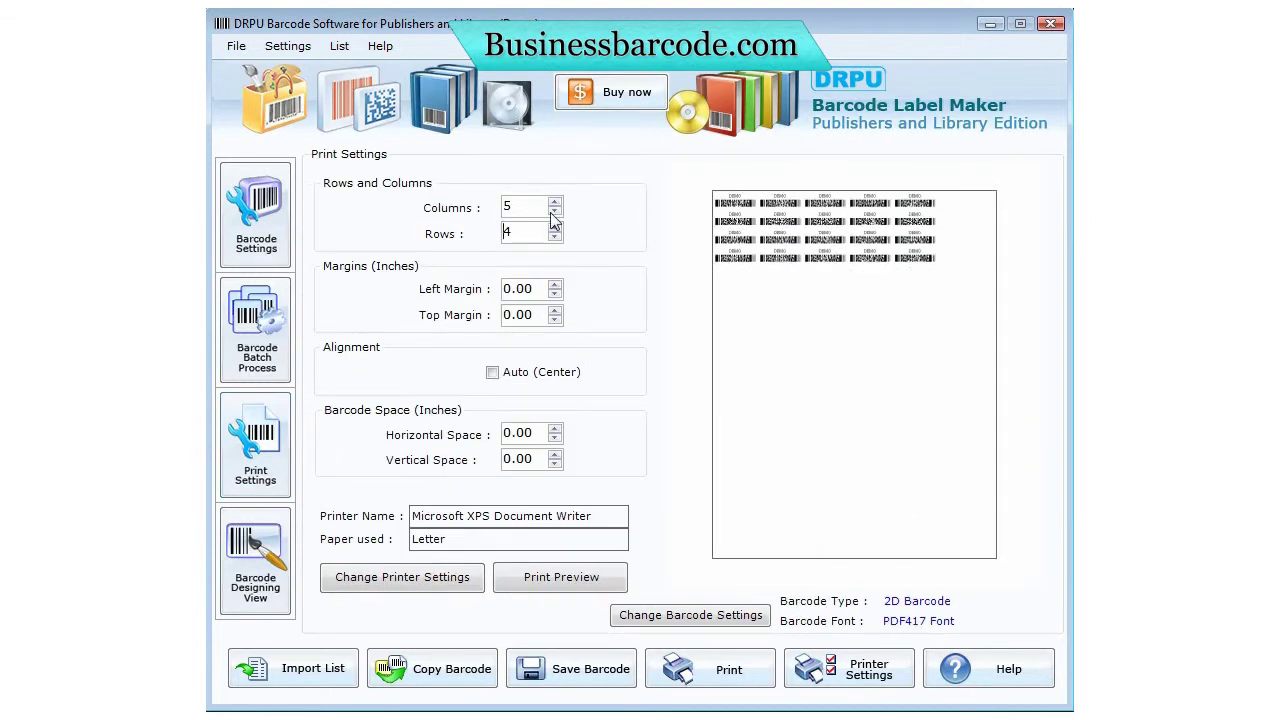
left_click(492, 372)
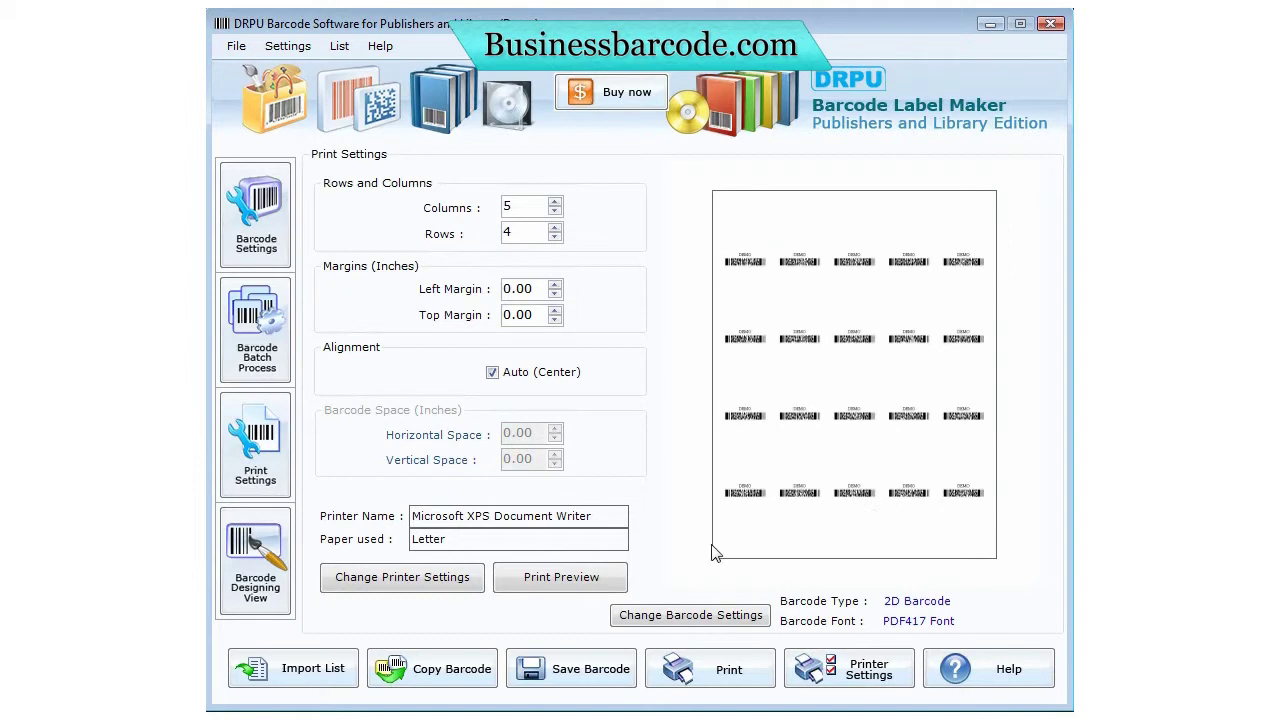
- Preview the barcode print page, zoom in on the labels and close the preview
left_click(561, 583)
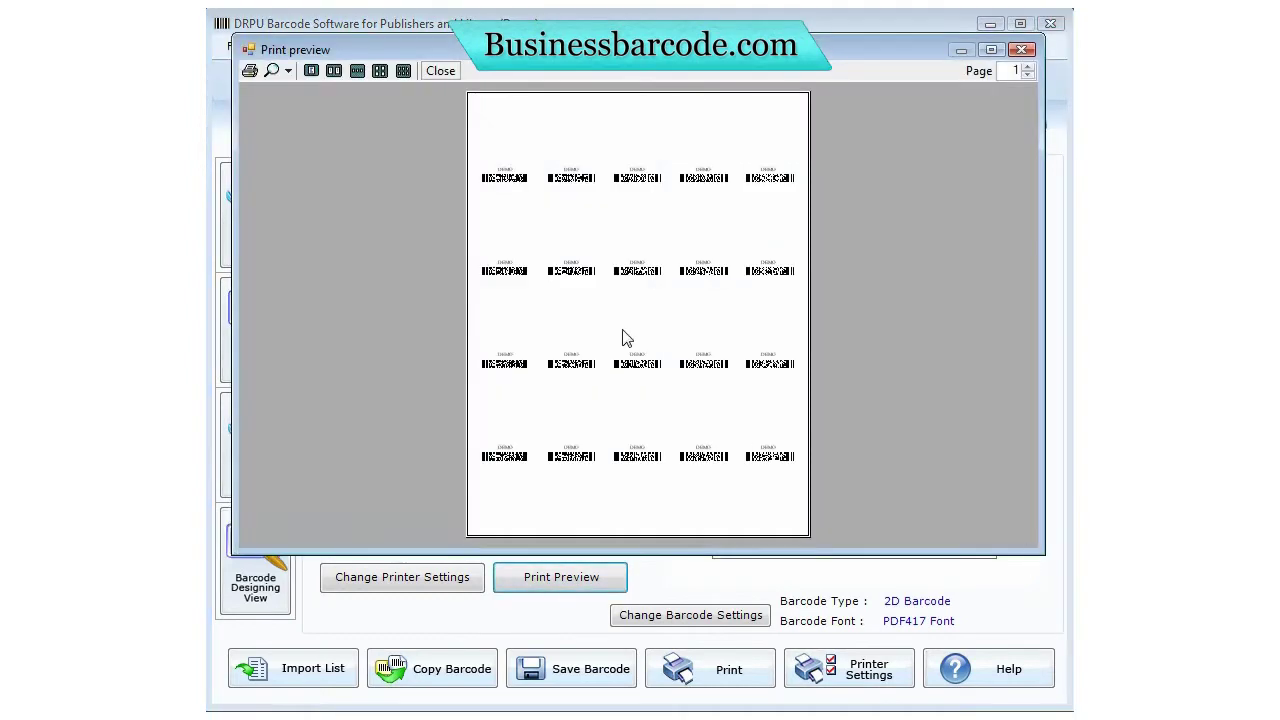
left_click(288, 71)
left_click(300, 155)
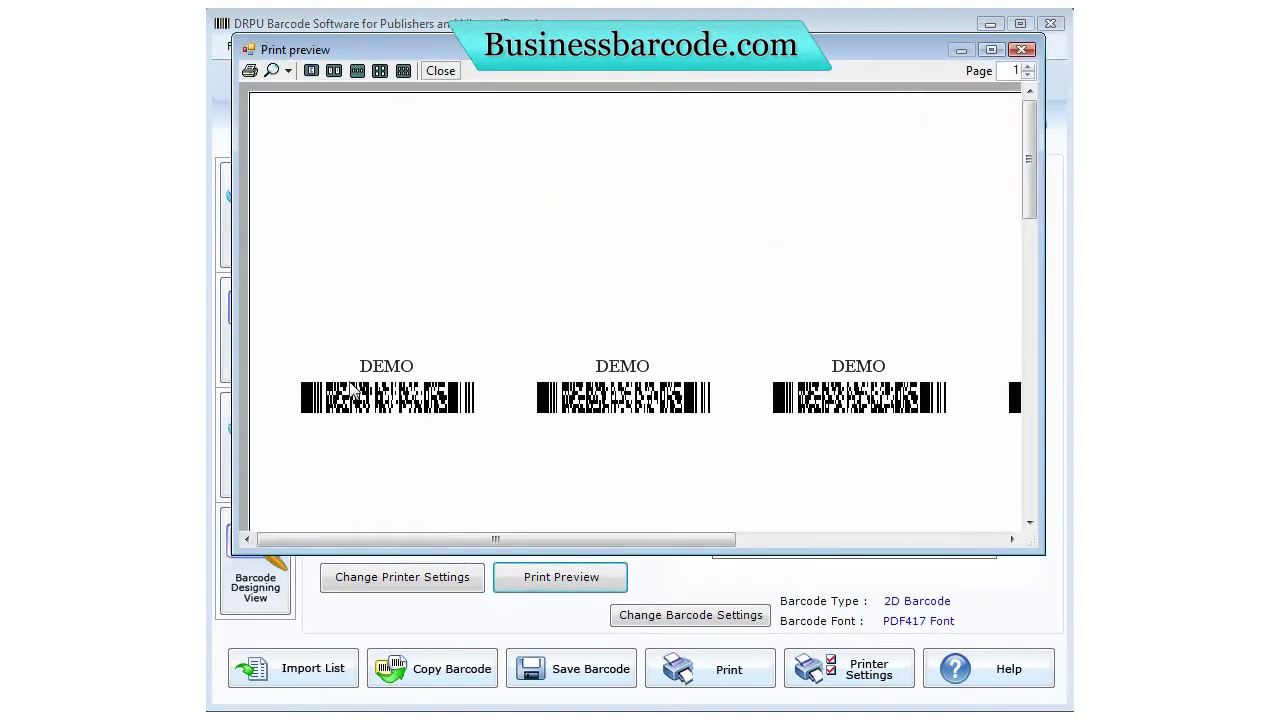
left_click(1024, 50)
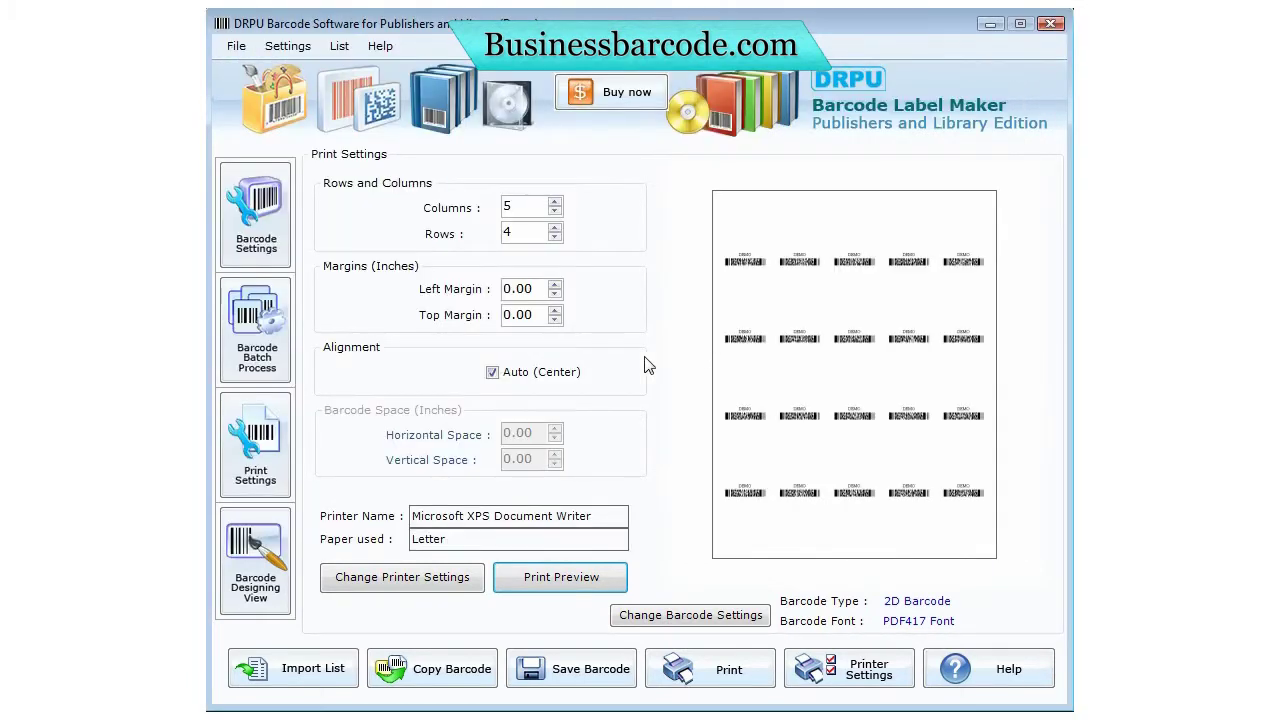
- Switch to the Barcode Designing view and start a new label
left_click(256, 600)
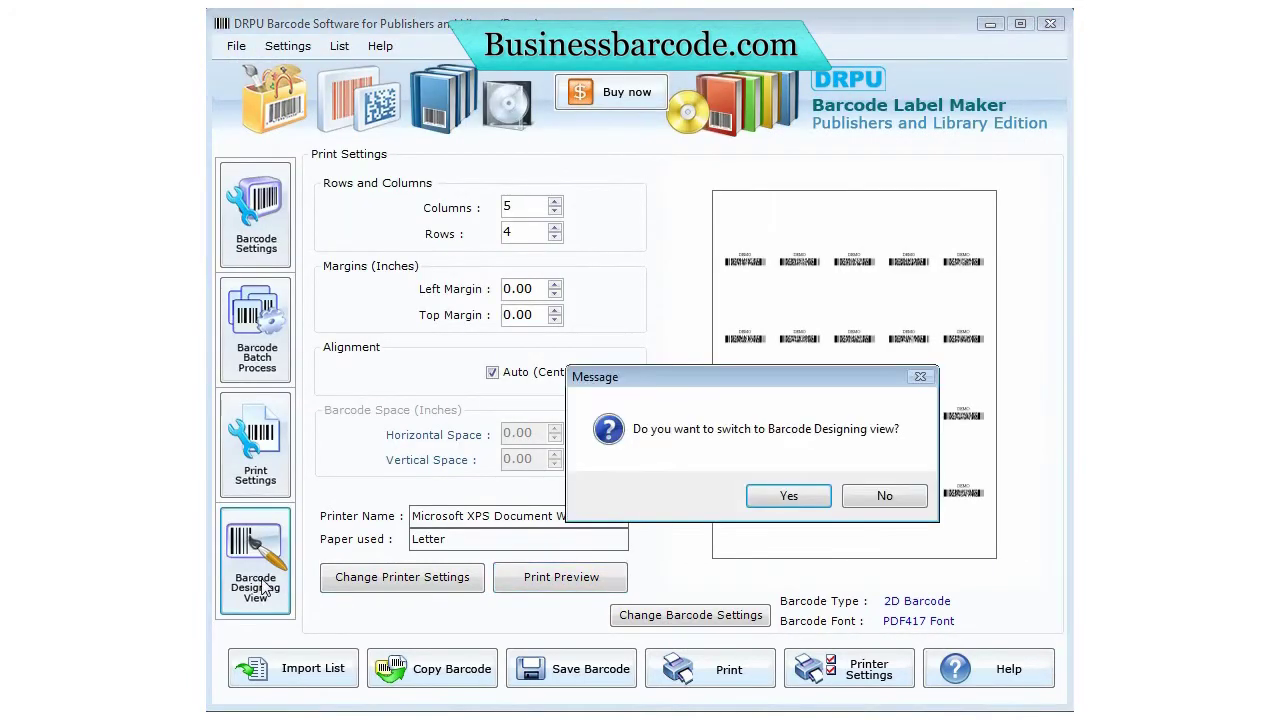
left_click(788, 495)
left_click(240, 46)
left_click(288, 74)
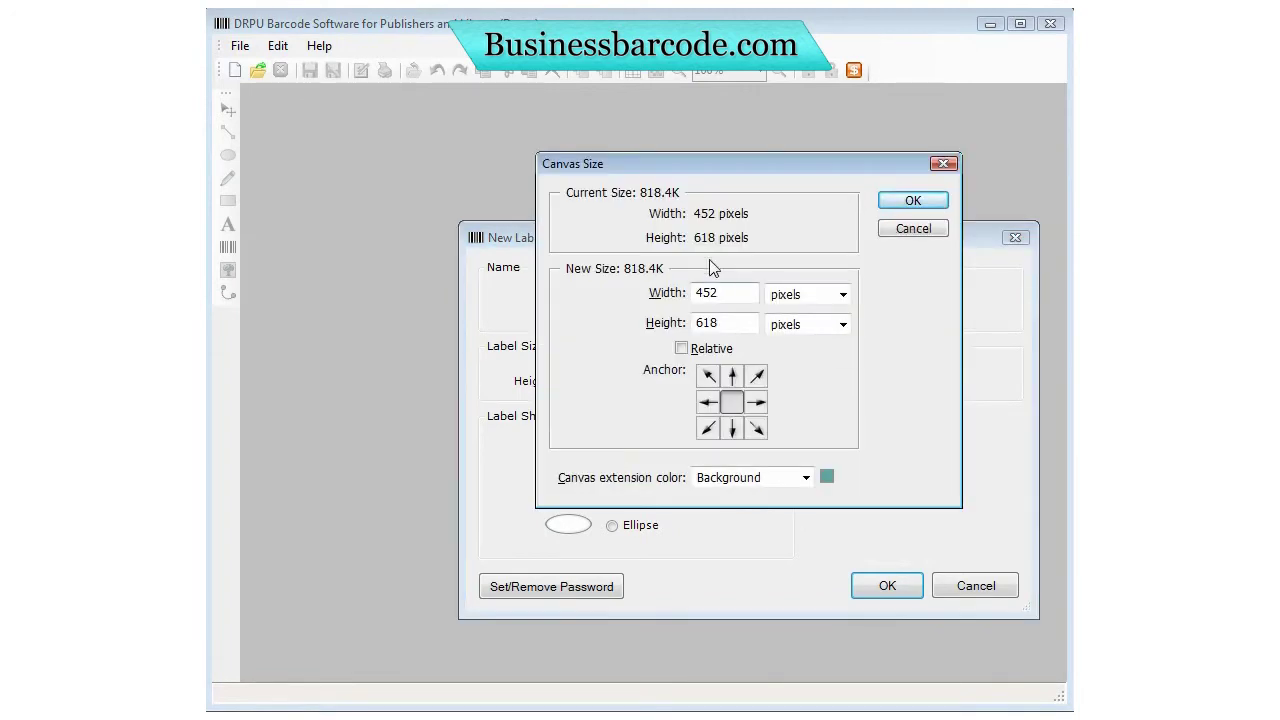
- Show the canvas width and height in mm to read the size, and leave the canvas unchanged
left_click(843, 294)
left_click(806, 378)
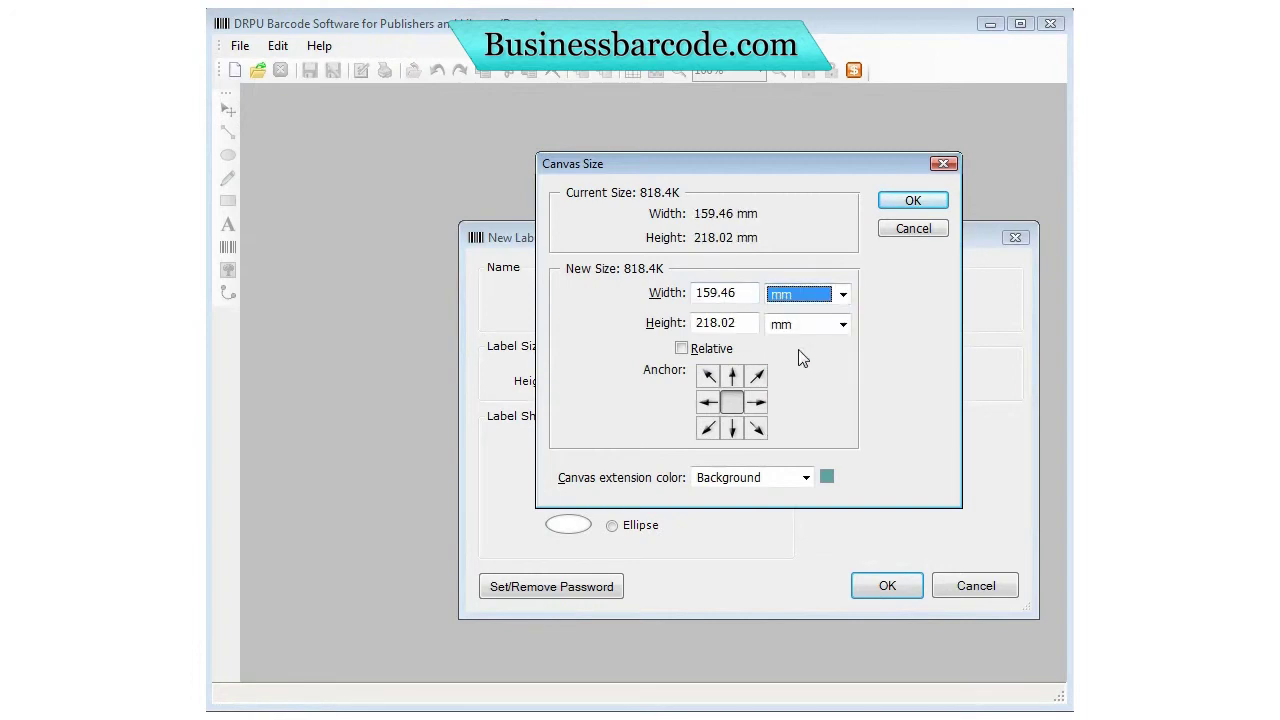
double_click(740, 293)
key("Tab")
left_click(913, 228)
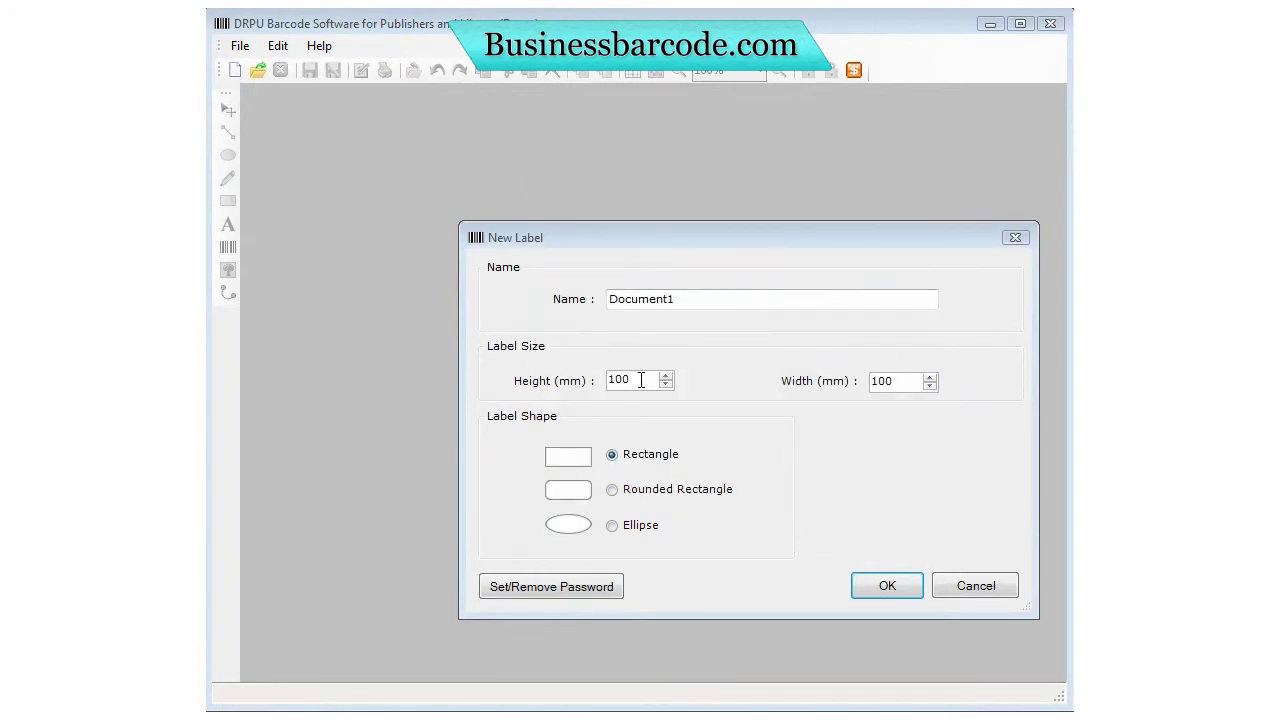
- Create the rectangular label Document1 with a height of 218 mm and a width of 159 mm
double_click(630, 381)
type("218")
key("Tab")
type("1")
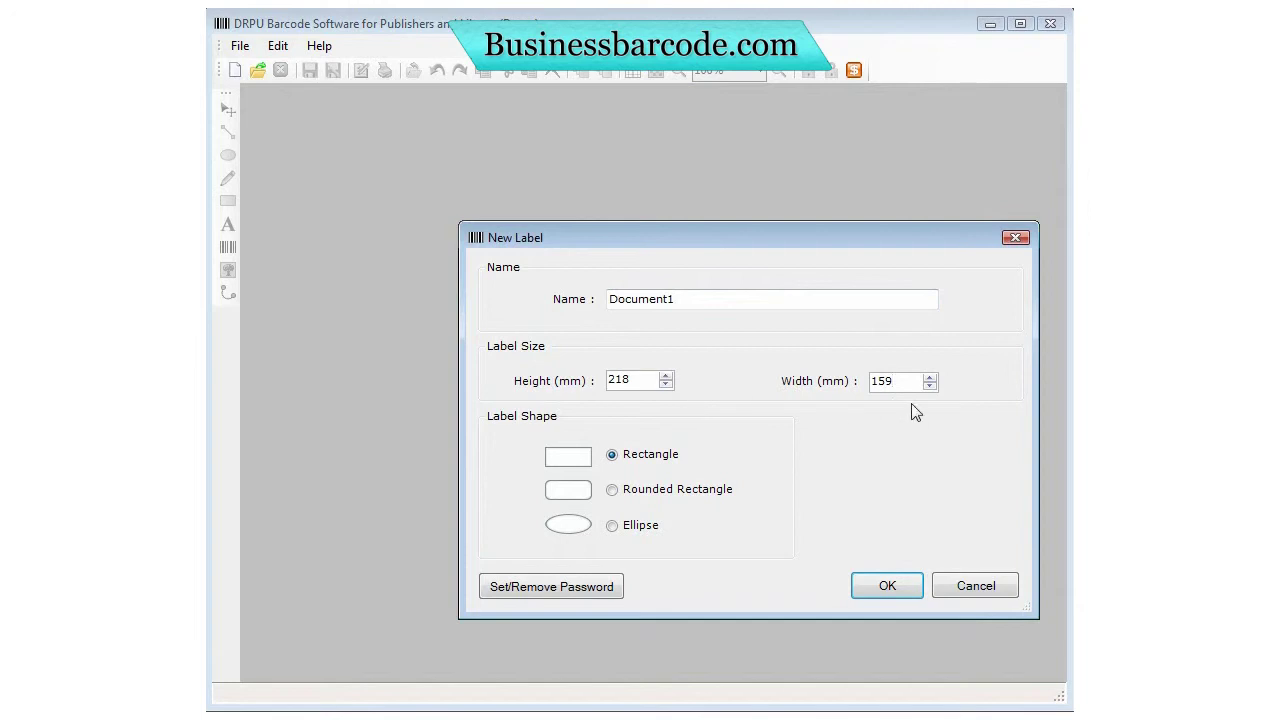
left_click(886, 586)
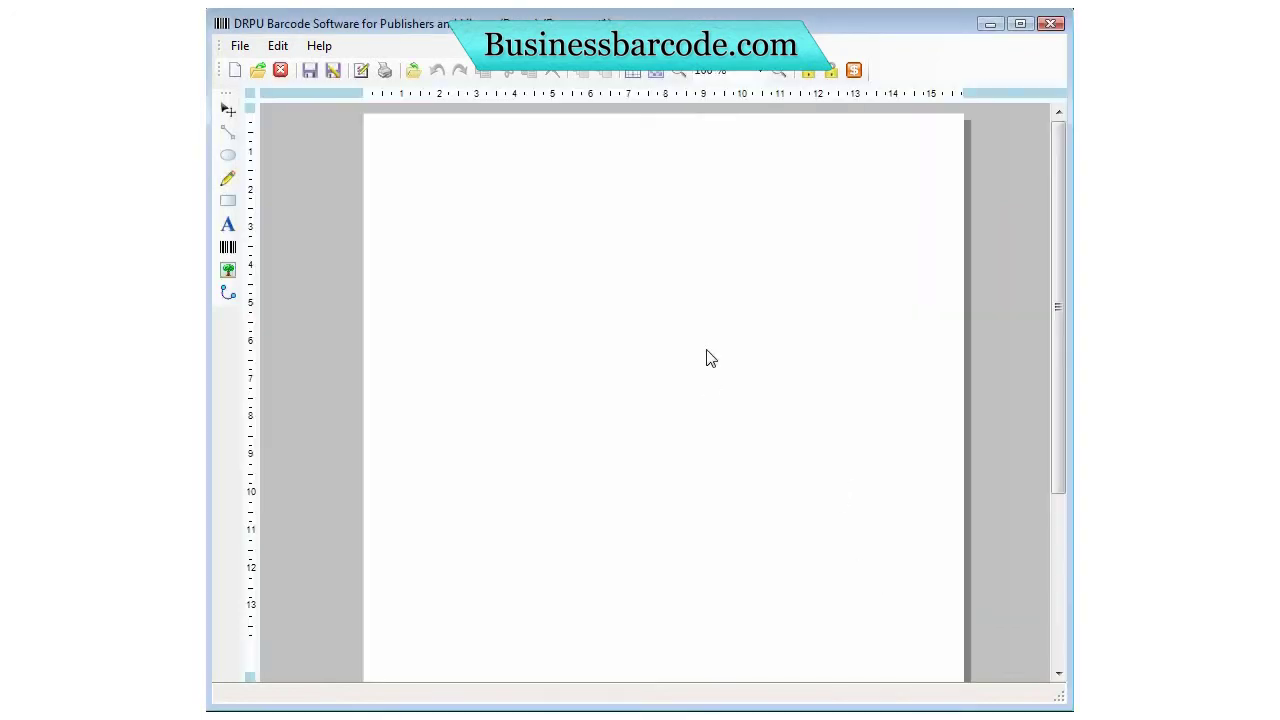
- Zoom the blank label out to 80% and further to 50% to fit the whole page in view
left_click(750, 75)
type("80")
key("Return")
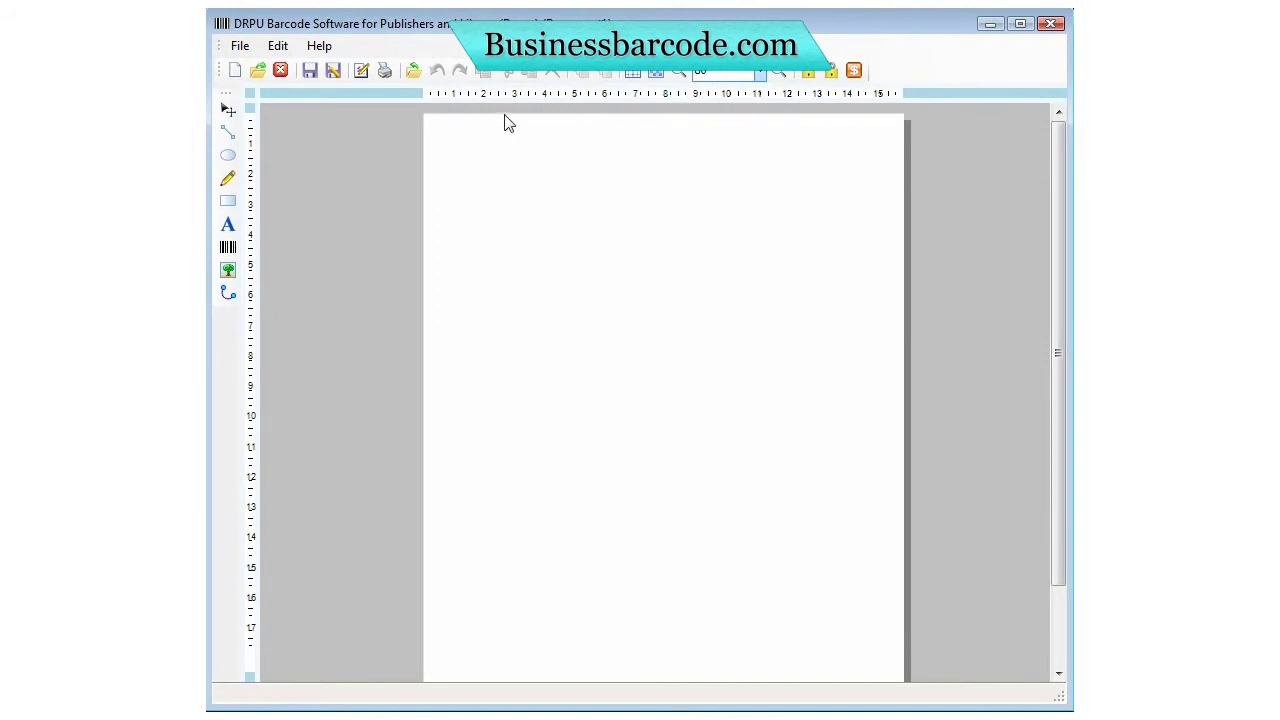
left_click(611, 93)
type("50")
key("Return")
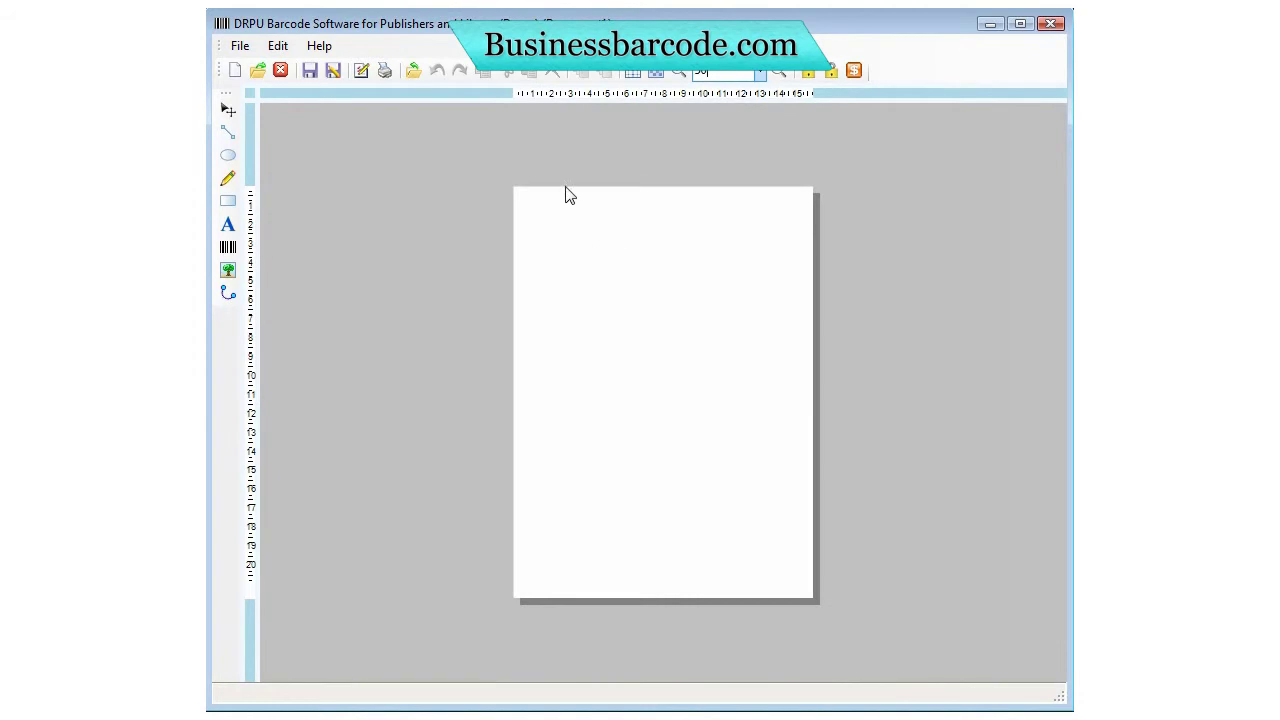
- Insert the picture book cover.jpg and stretch it over the whole blank label
left_click(228, 269)
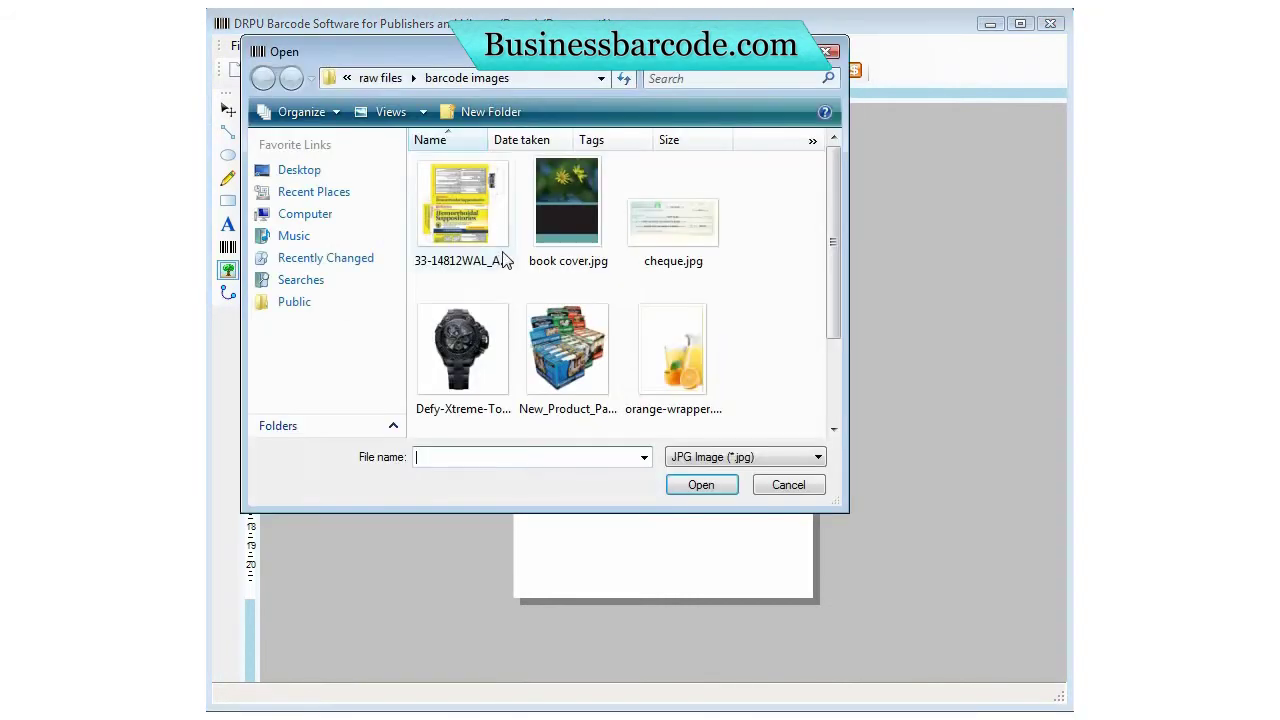
left_click_drag(831, 186, 831, 201)
left_click(565, 191)
left_click(701, 484)
left_click_drag(513, 188, 815, 598)
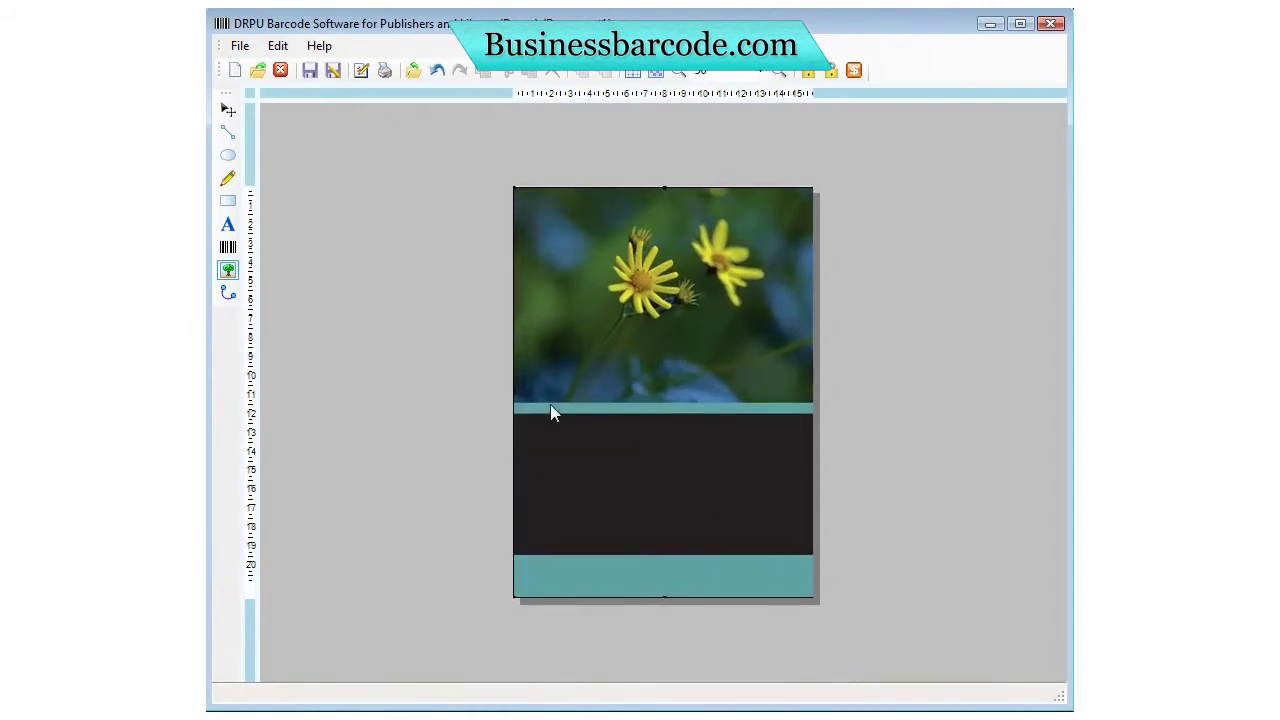
- Add a text object on the thin teal strip below the flowers reading "learn by doing : less theory, more results" and centre it there
left_click(228, 224)
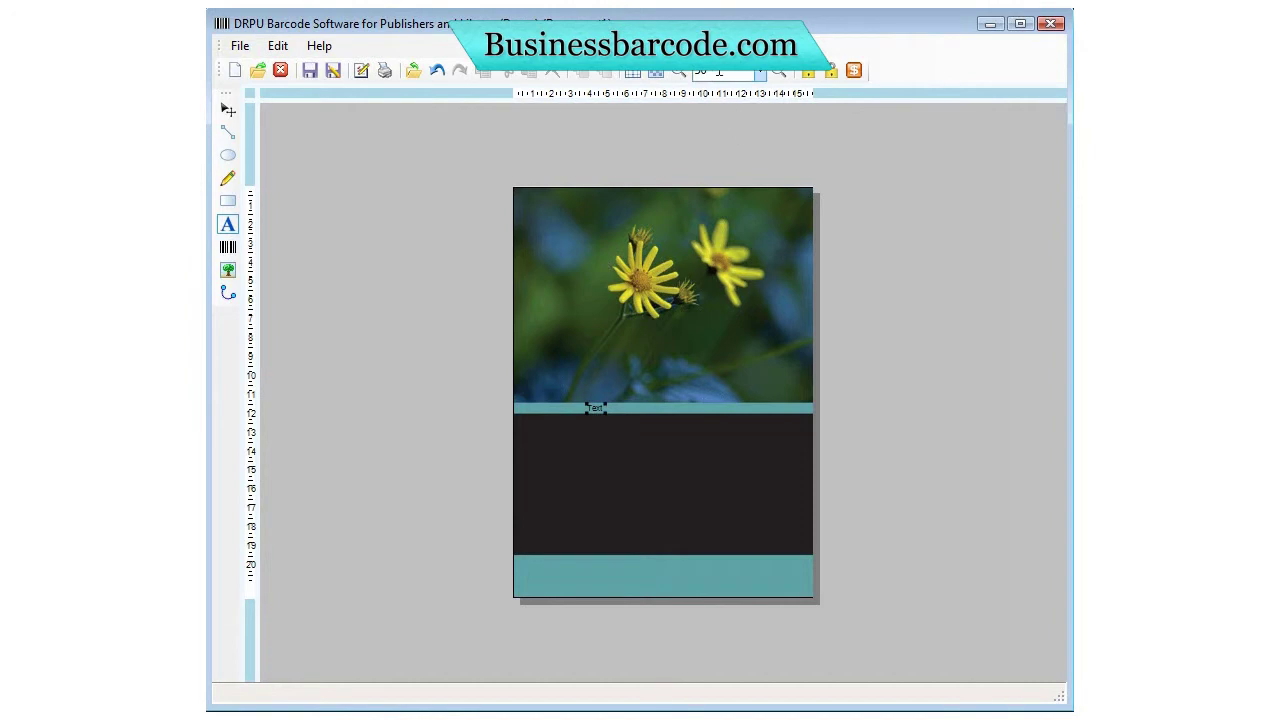
scroll(664, 217, "down", 1)
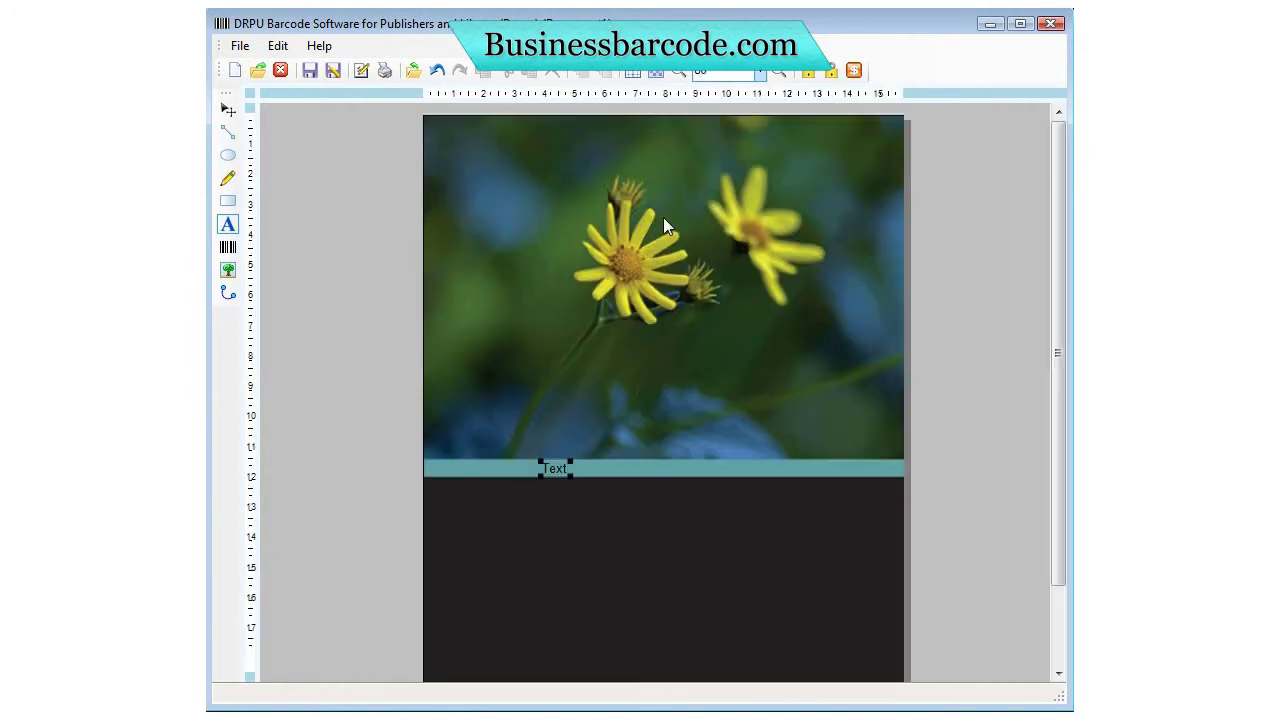
left_click_drag(551, 464, 550, 455)
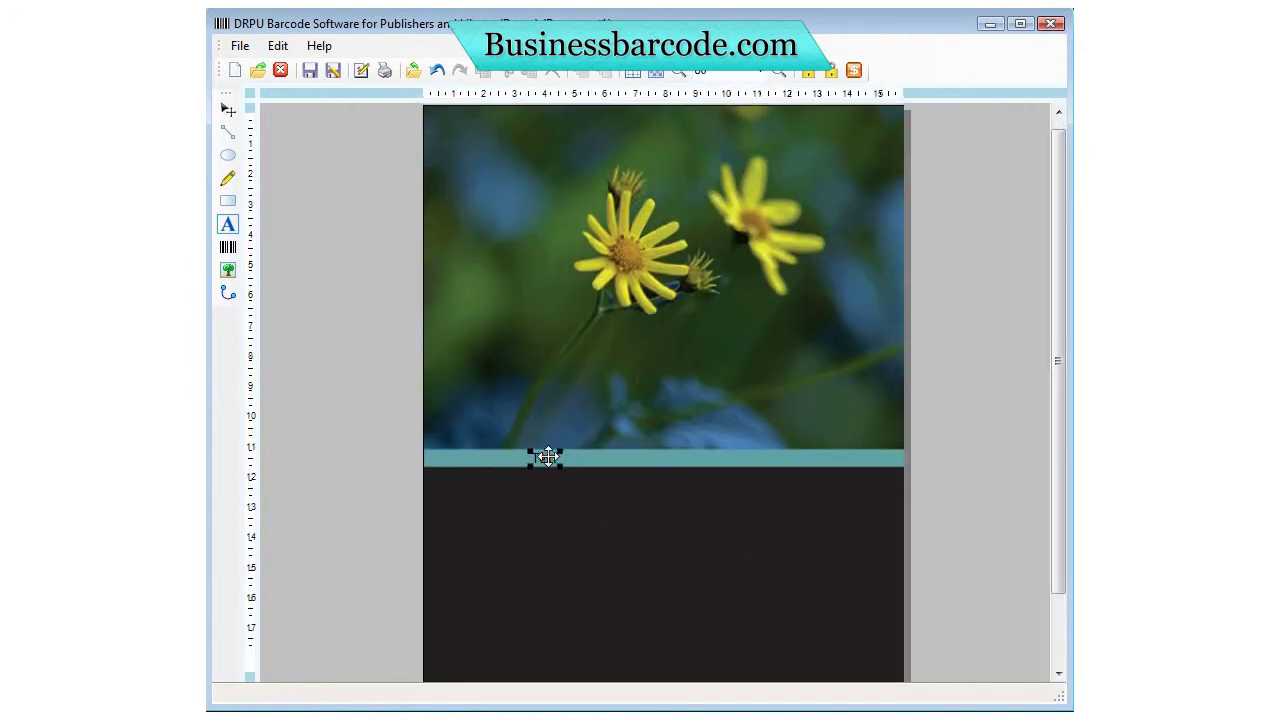
double_click(548, 457)
left_click_drag(628, 356, 455, 388)
type("le")
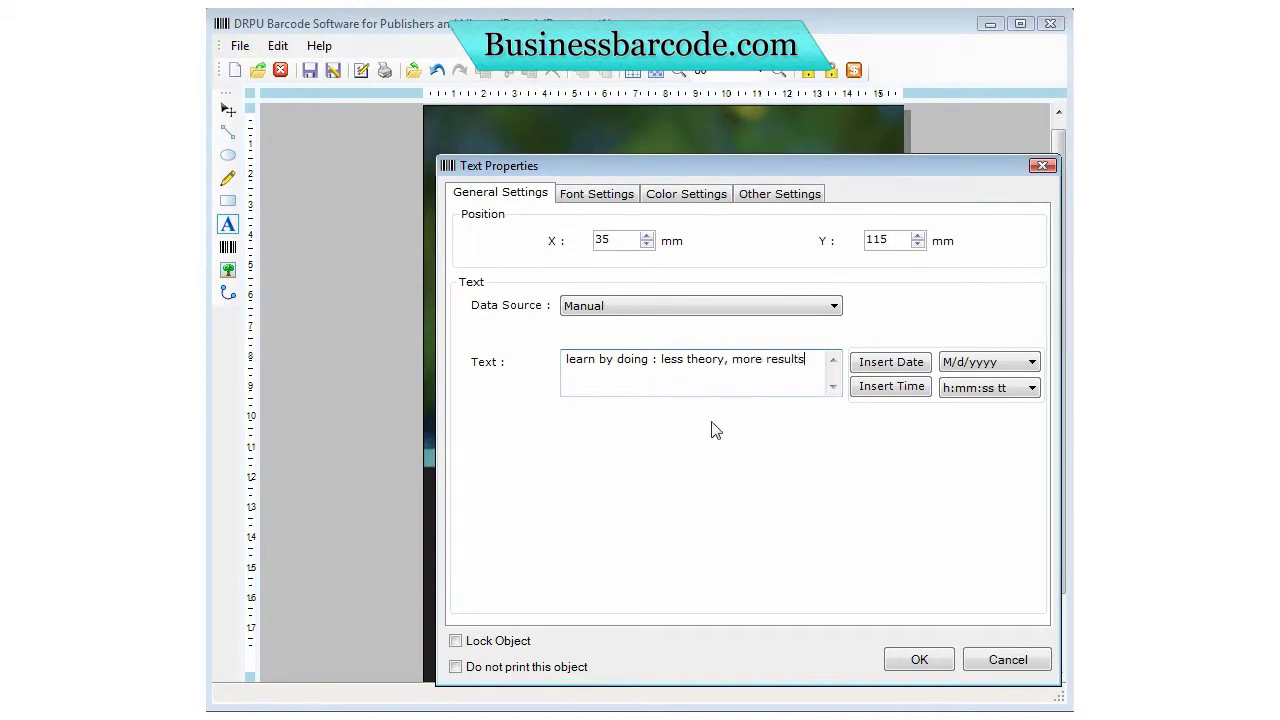
left_click(917, 661)
left_click_drag(695, 459, 697, 455)
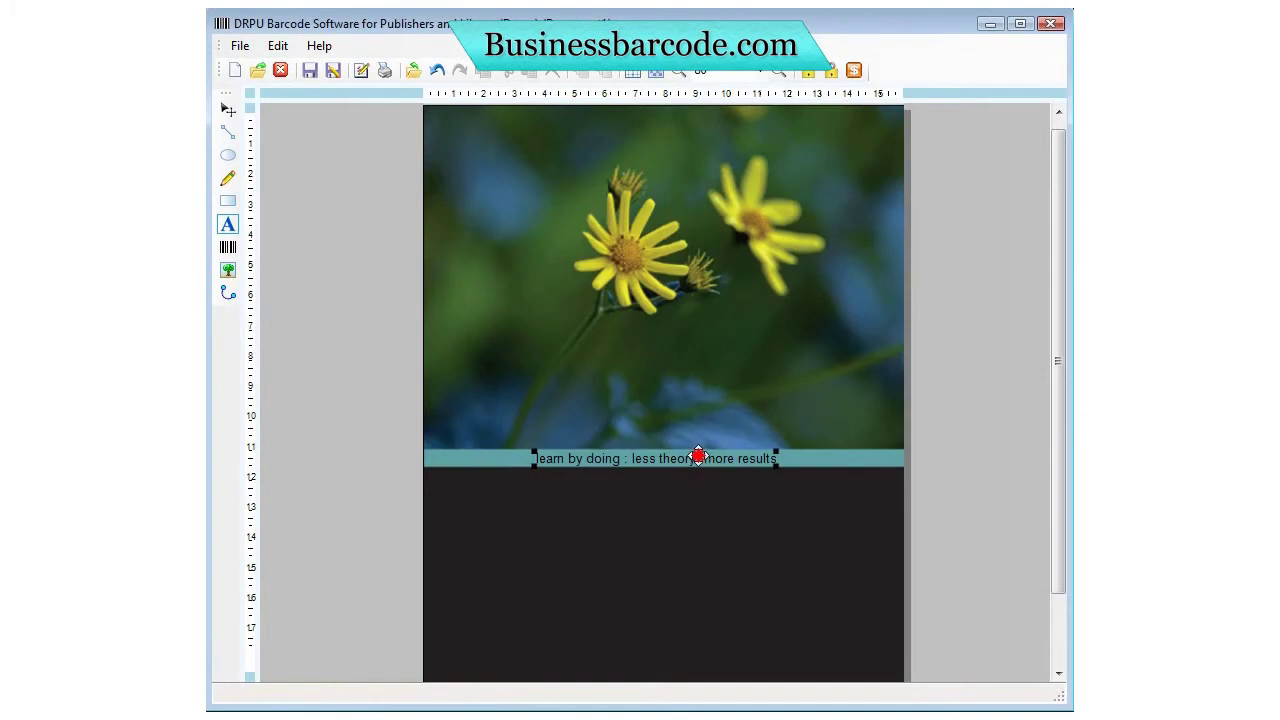
- Place a new text object at the upper left of the dark area and set its font to Arial Bold, size 36
left_click_drag(1057, 410, 1057, 480)
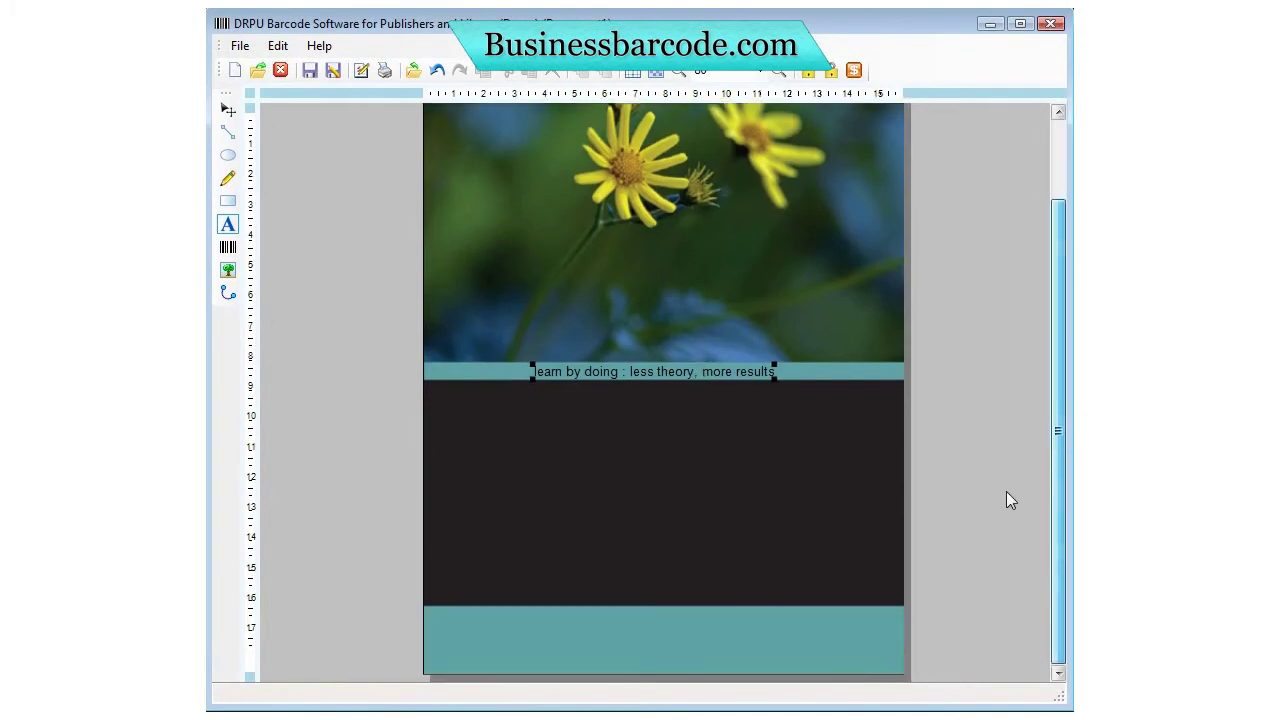
left_click(229, 225)
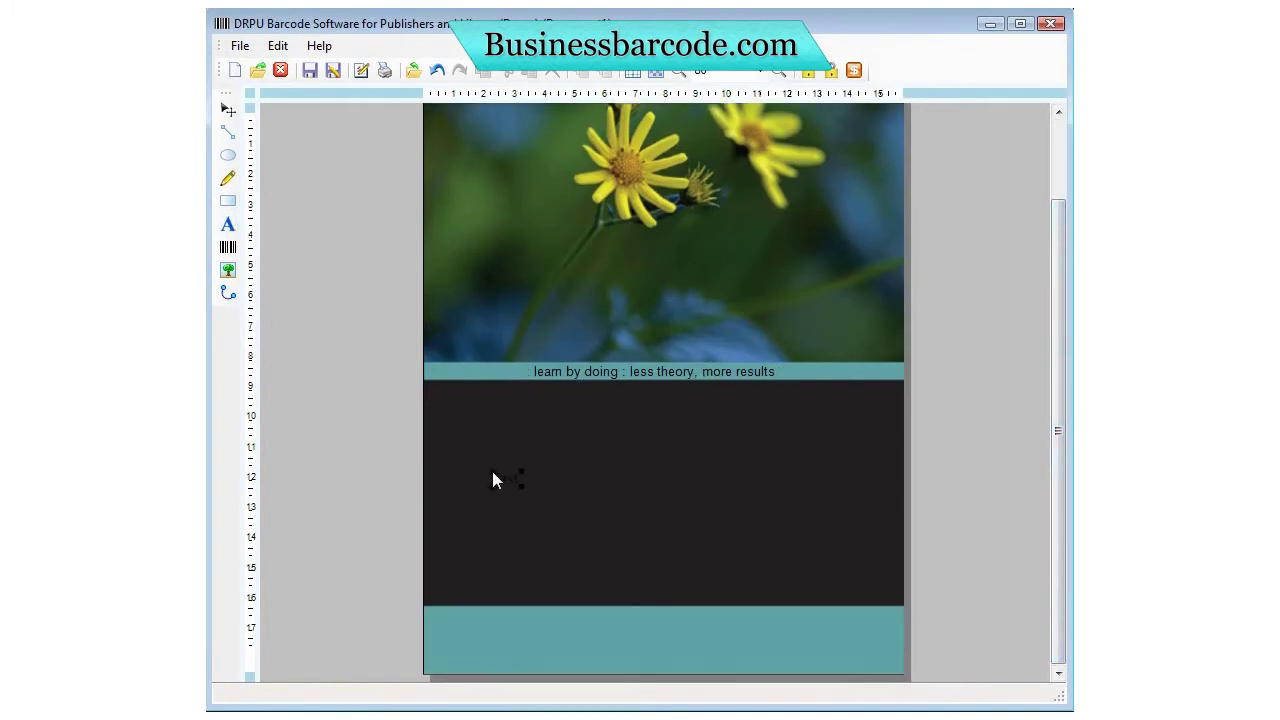
left_click(446, 399)
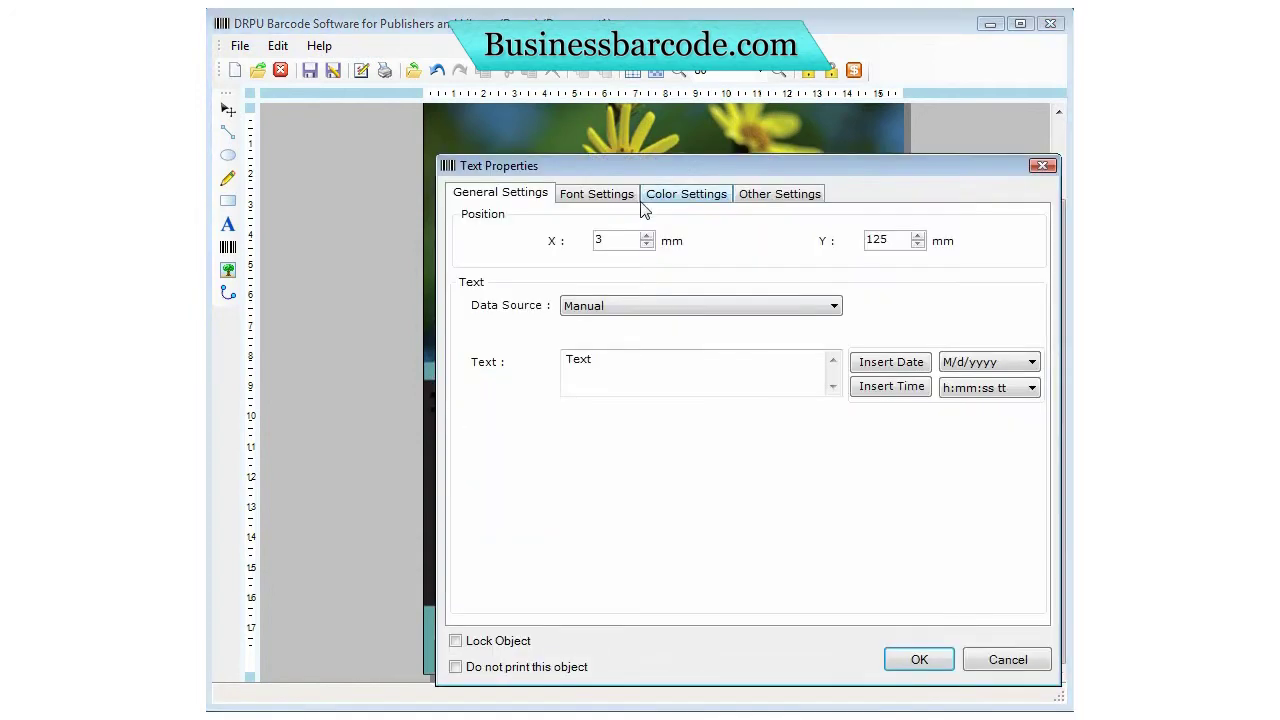
left_click(590, 194)
left_click(735, 309)
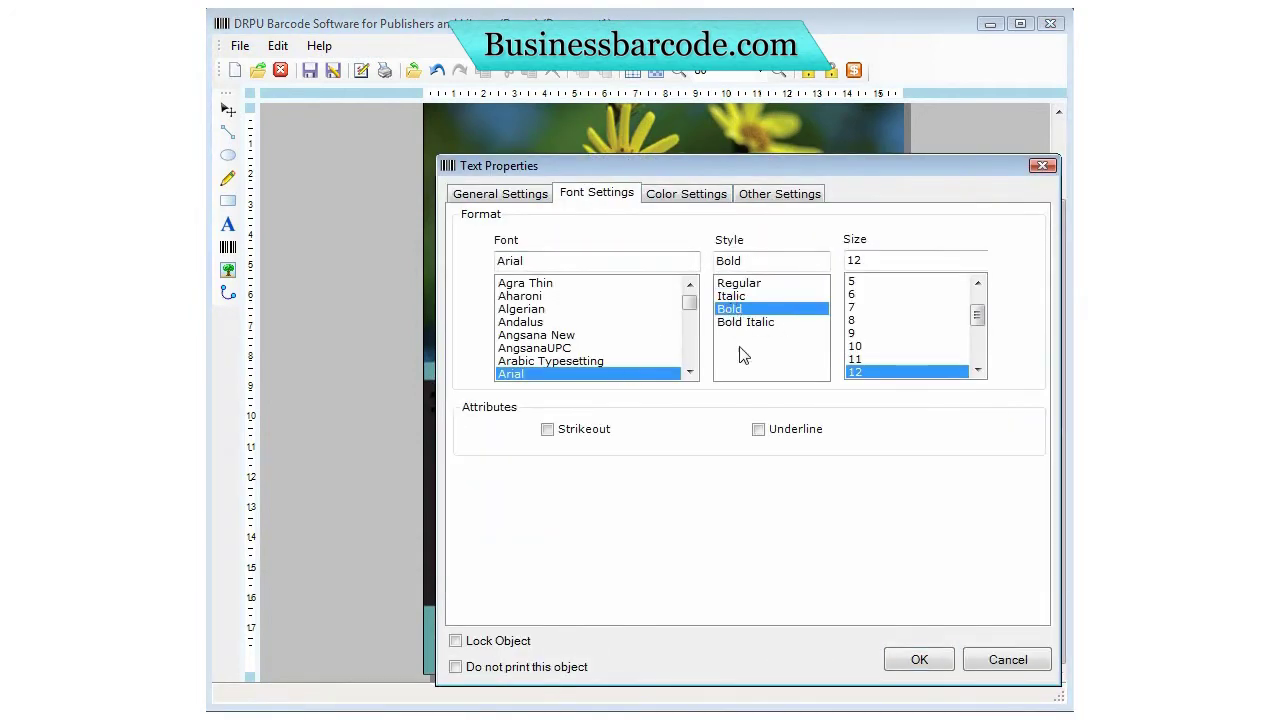
left_click_drag(976, 332, 976, 362)
left_click(860, 346)
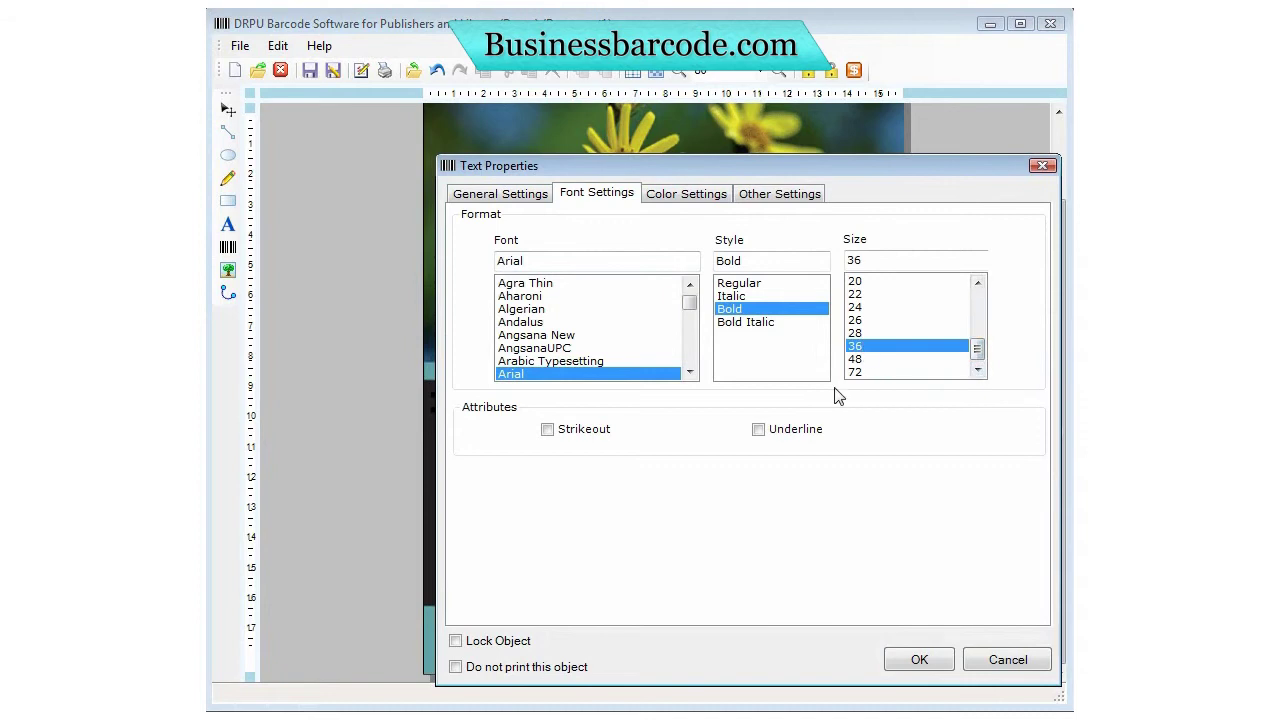
- Replace the new object's placeholder text with "WordPress Plugin"
left_click(515, 196)
left_click_drag(646, 360, 486, 362)
type("WordPress P")
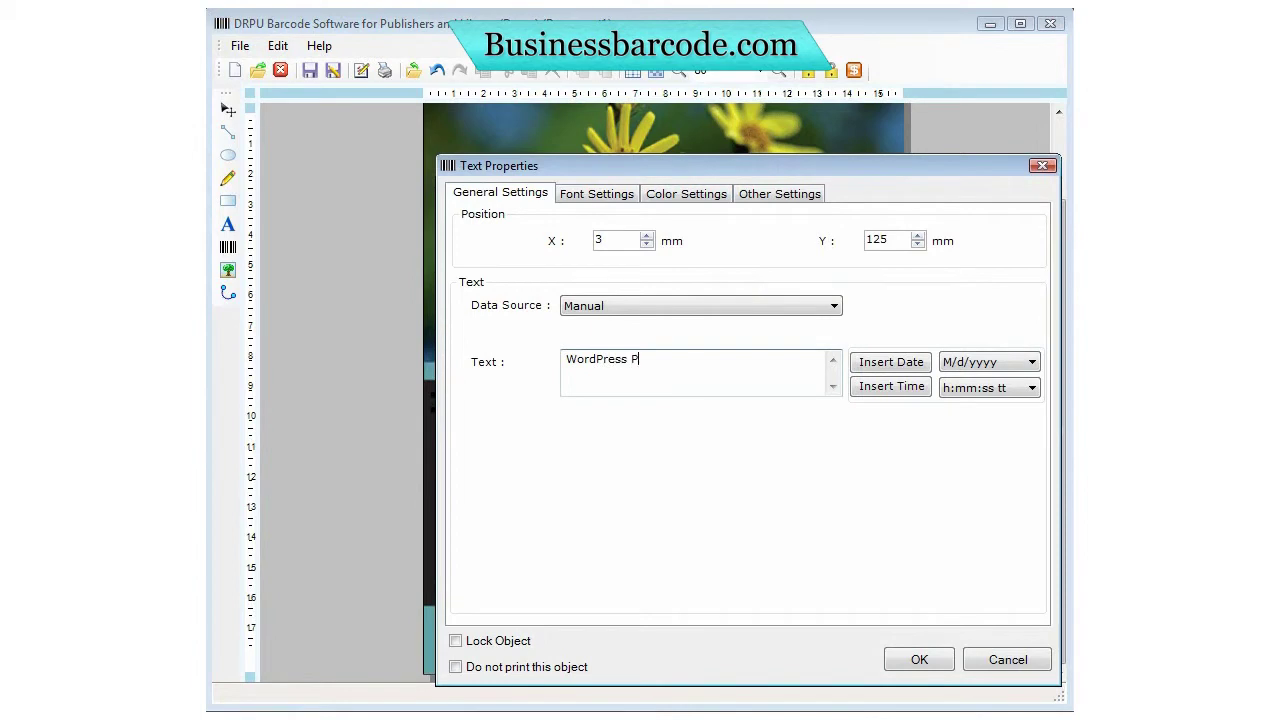
- Set the title's solid fore color to white and apply its text properties
left_click(686, 193)
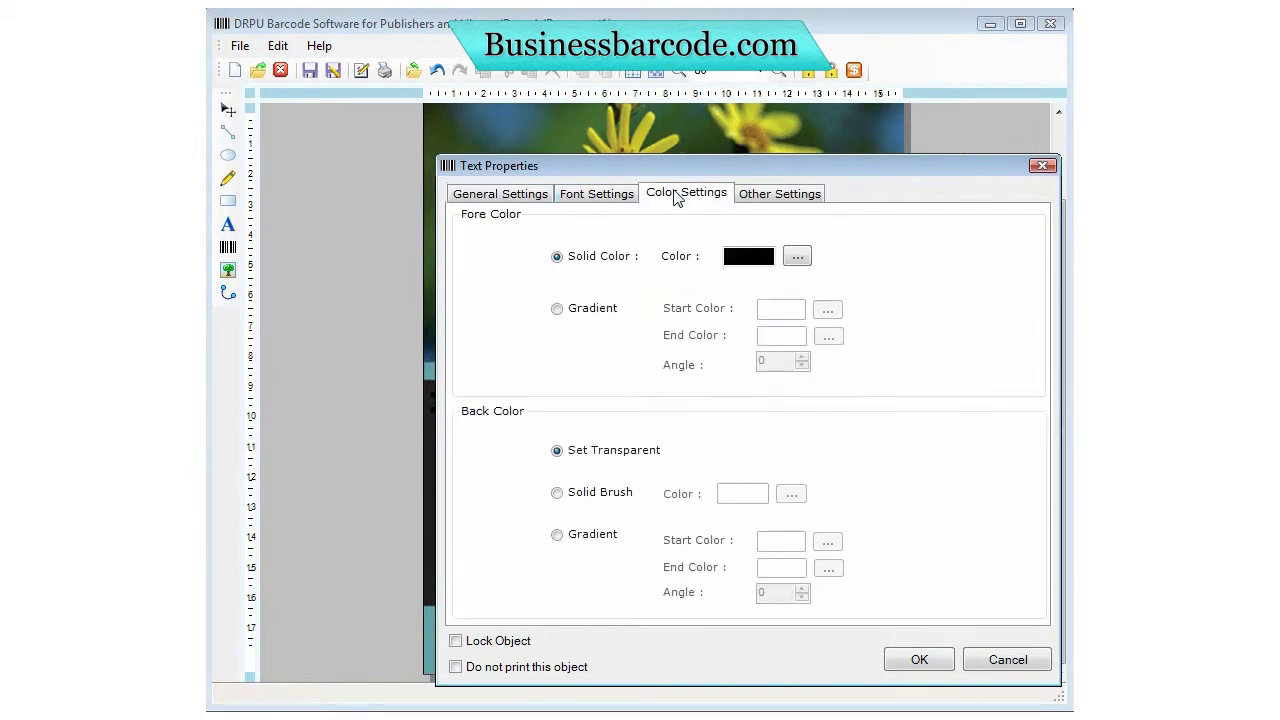
left_click(790, 258)
left_click(834, 333)
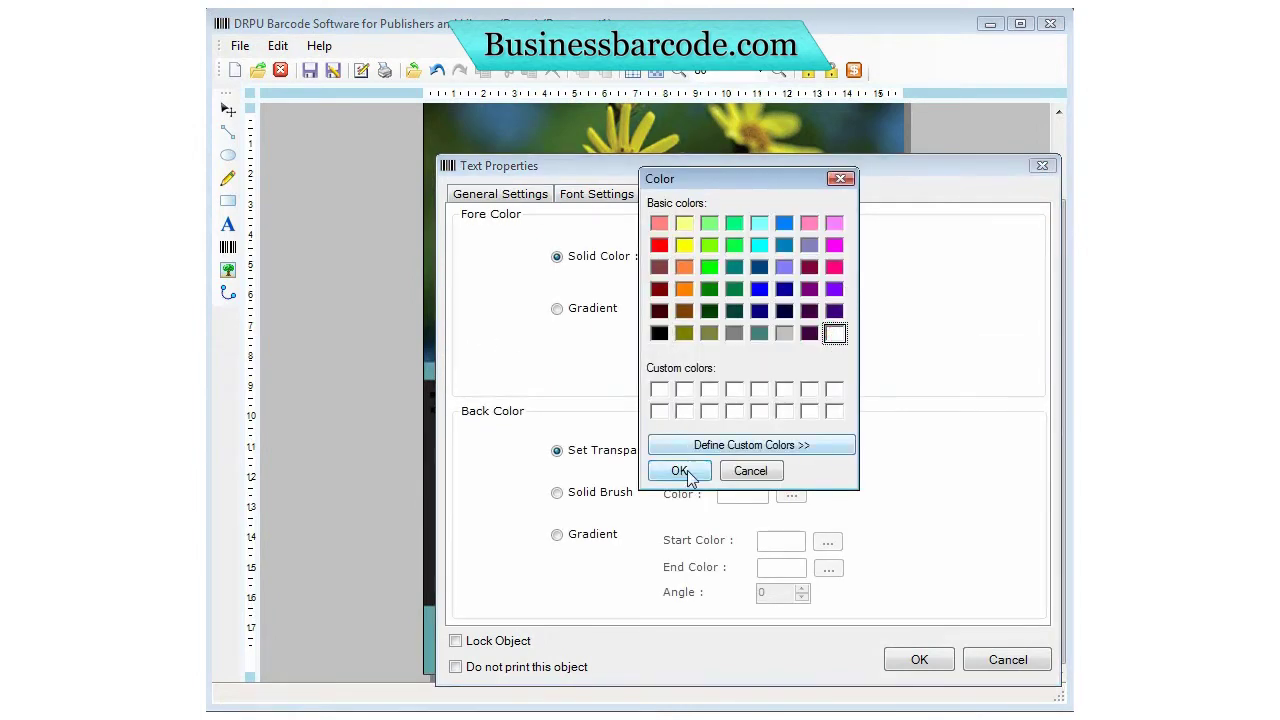
left_click(688, 468)
left_click(597, 193)
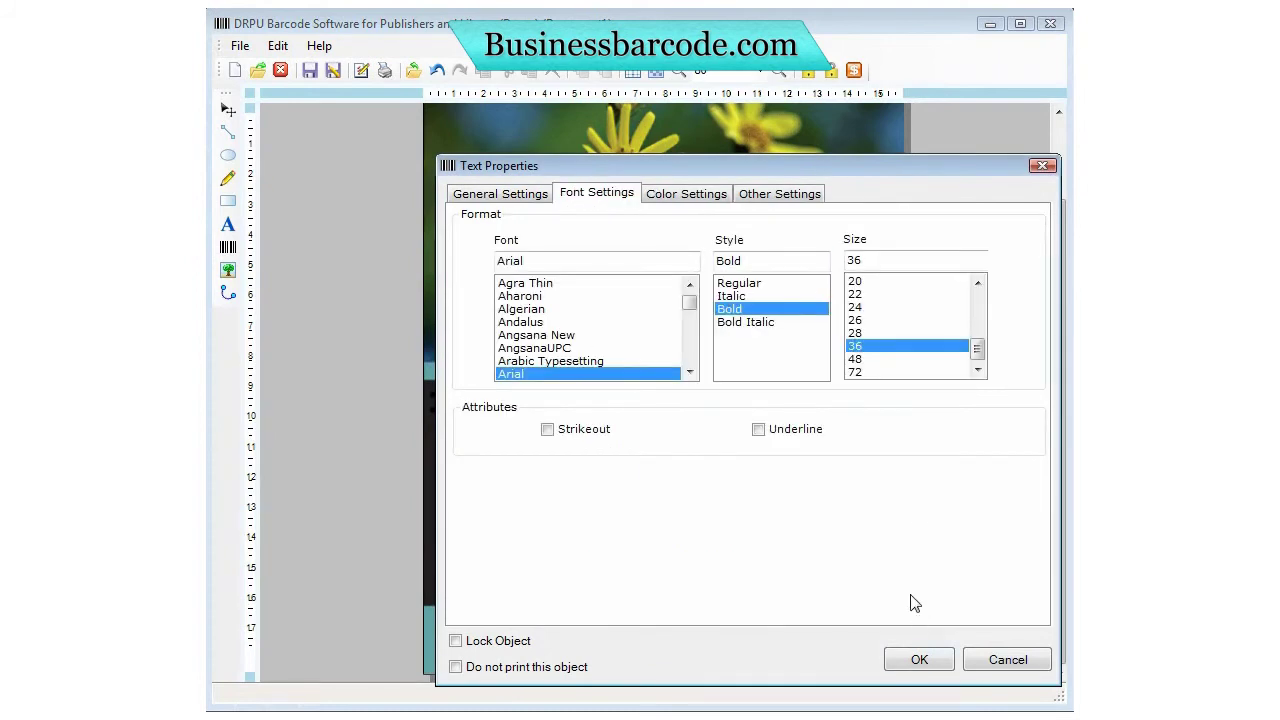
left_click(919, 662)
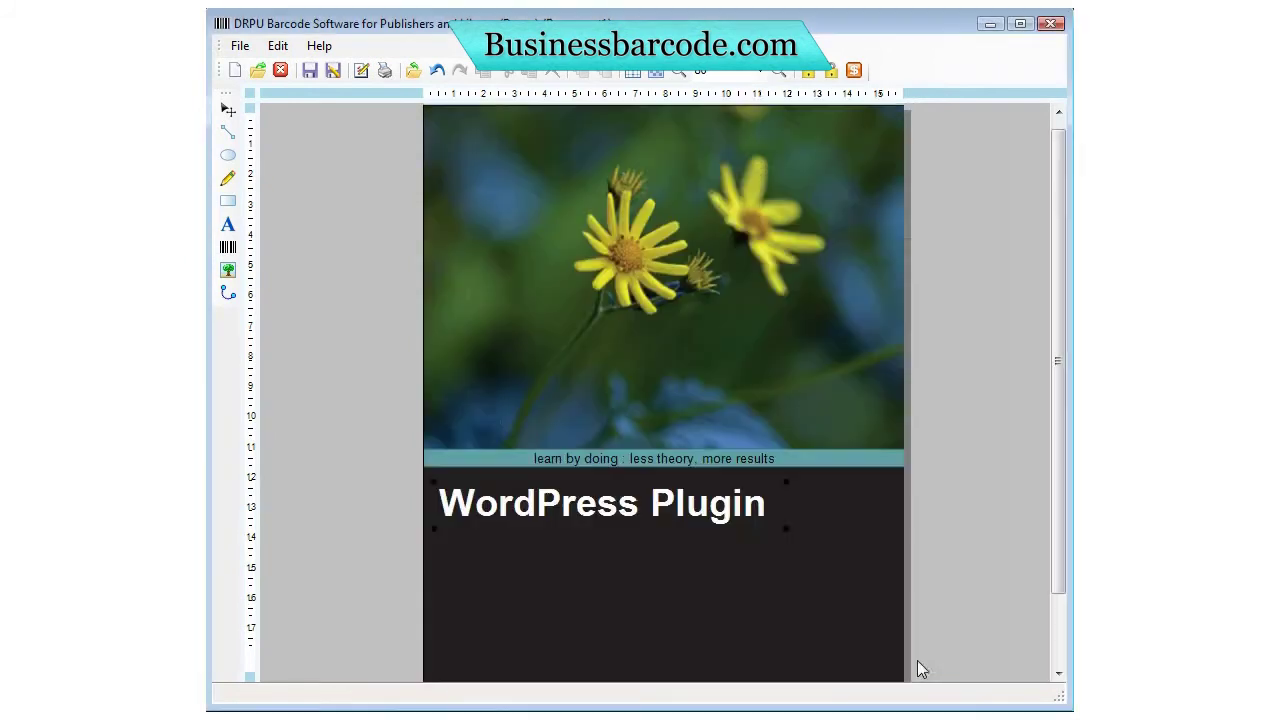
- Set the font size of the "WordPress Plugin" title to 45
double_click(712, 506)
left_click(685, 194)
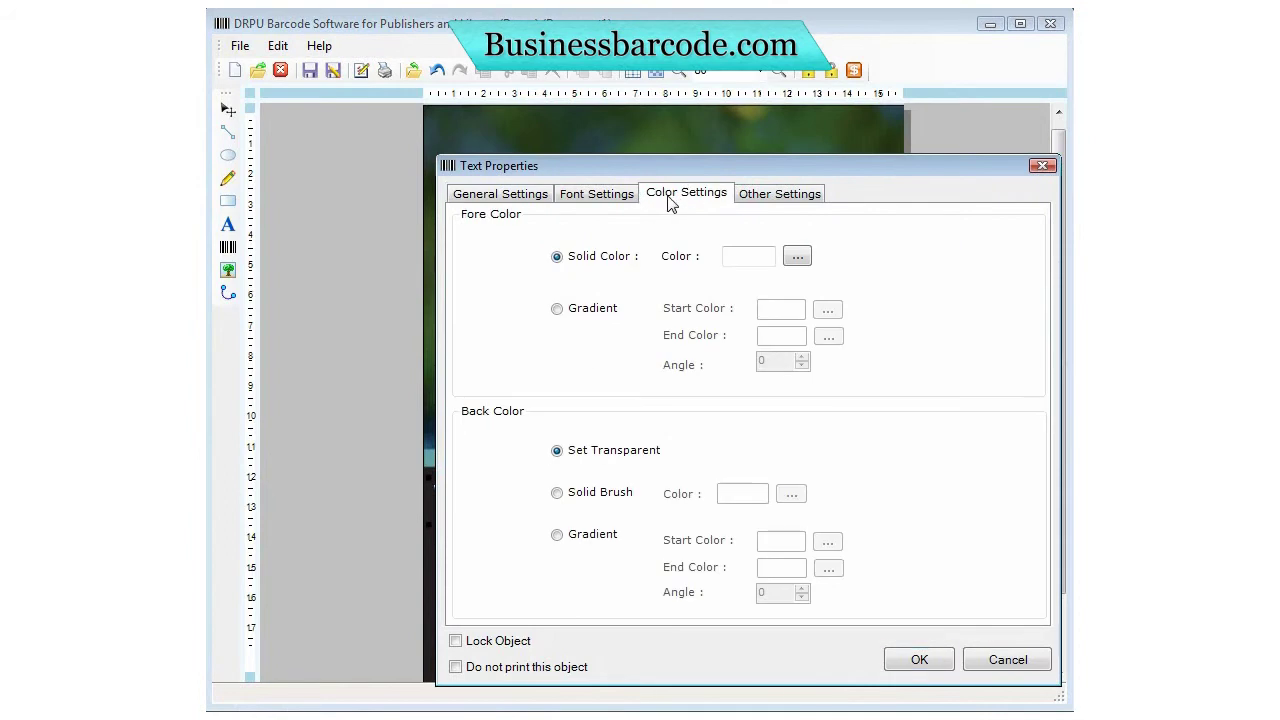
left_click(611, 194)
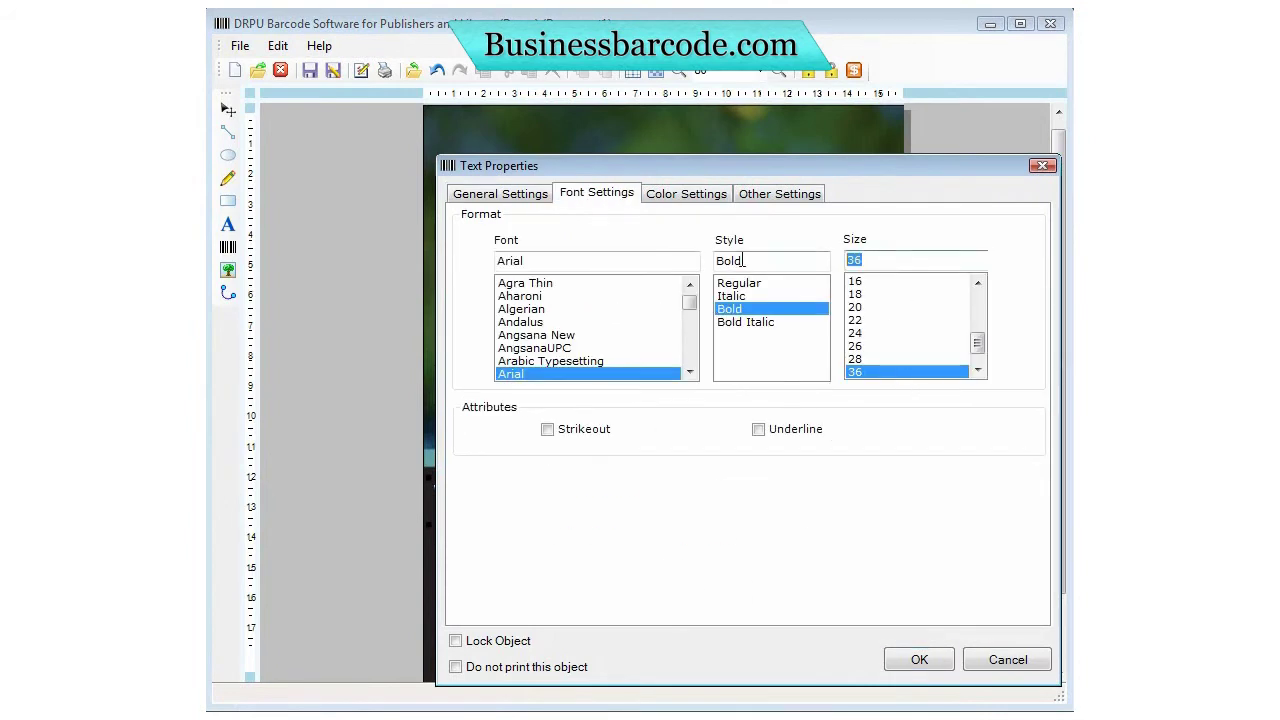
type("45")
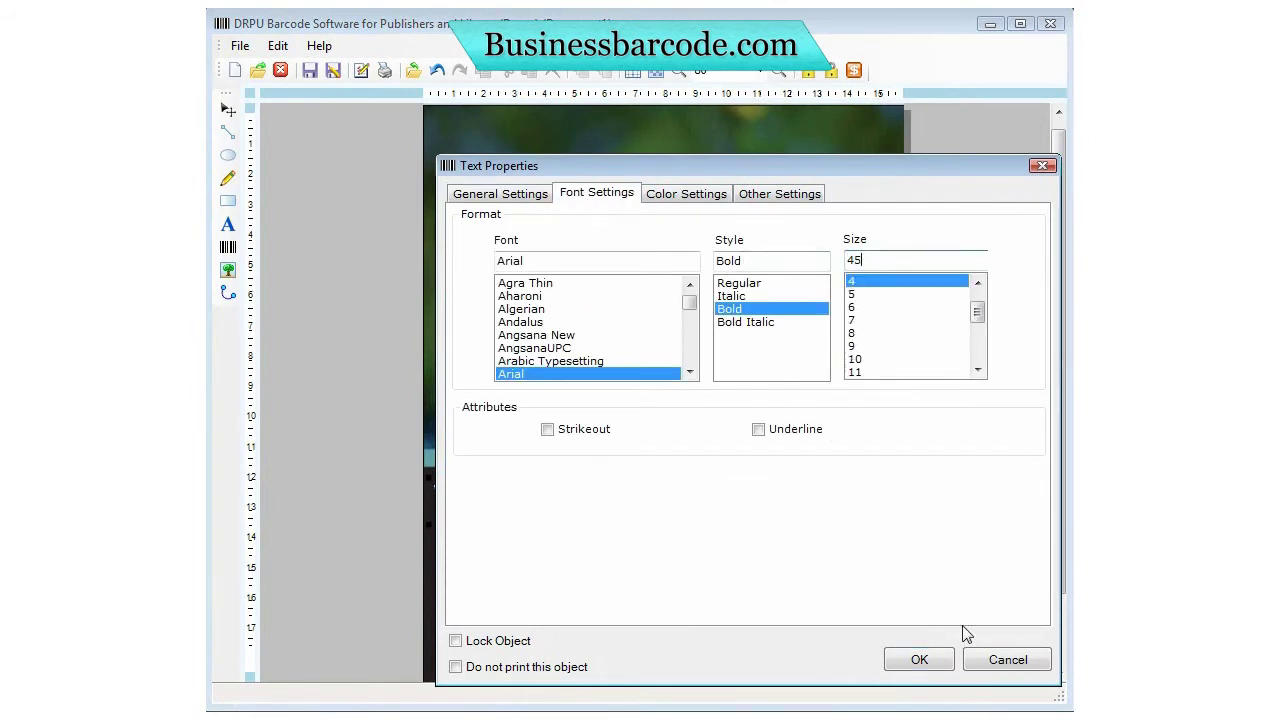
left_click(924, 664)
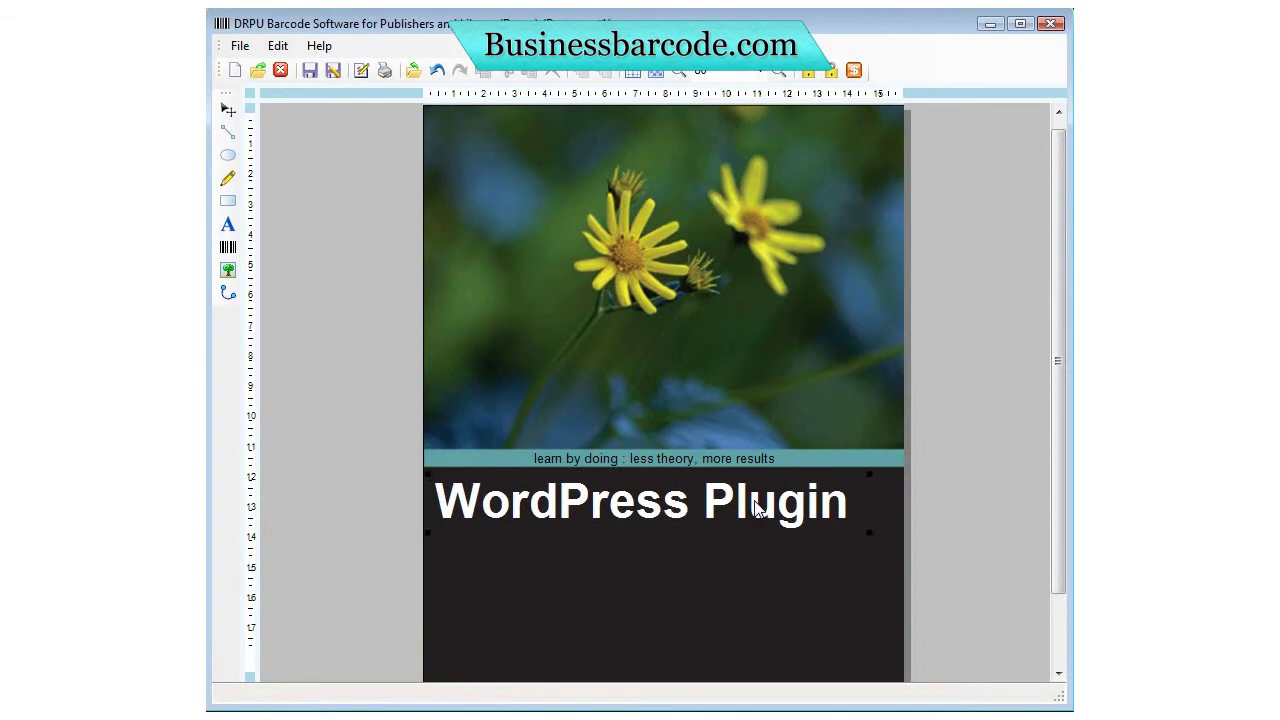
- Add a text object just below the "WordPress Plugin" title reading "Developement"
scroll(624, 449, "down", 1)
left_click_drag(468, 484, 456, 448)
double_click(456, 448)
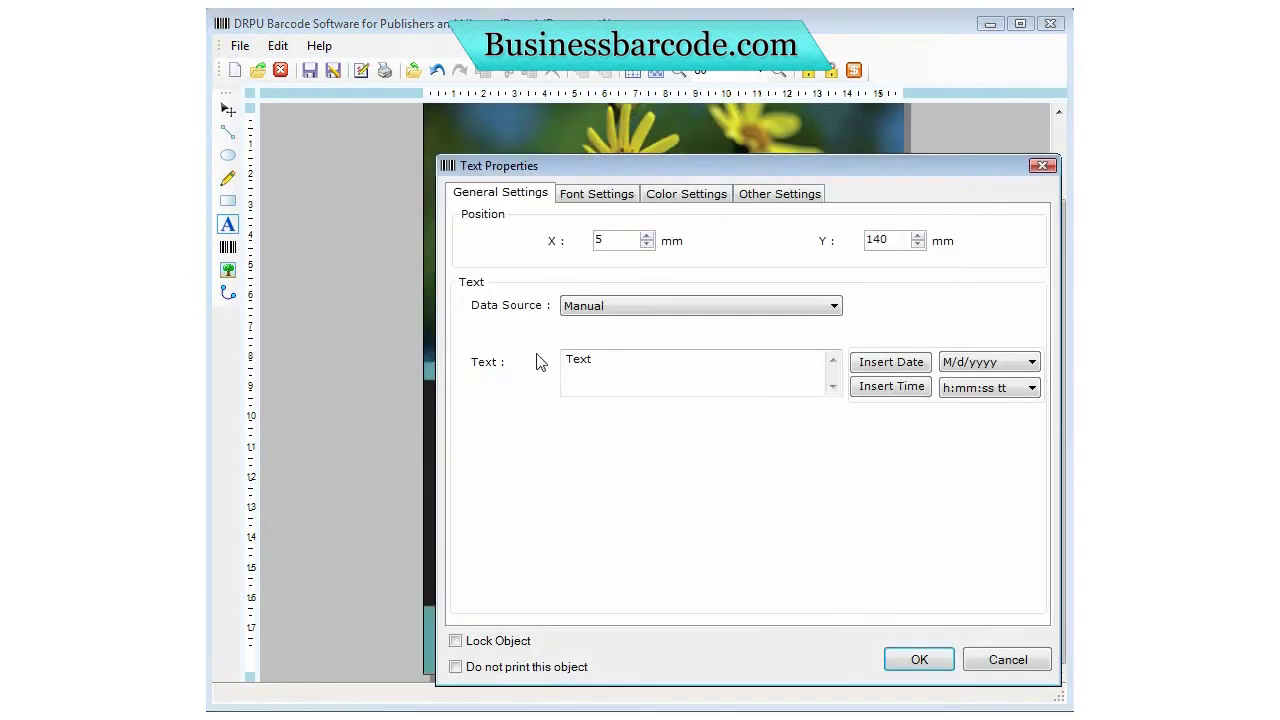
type("Developemen")
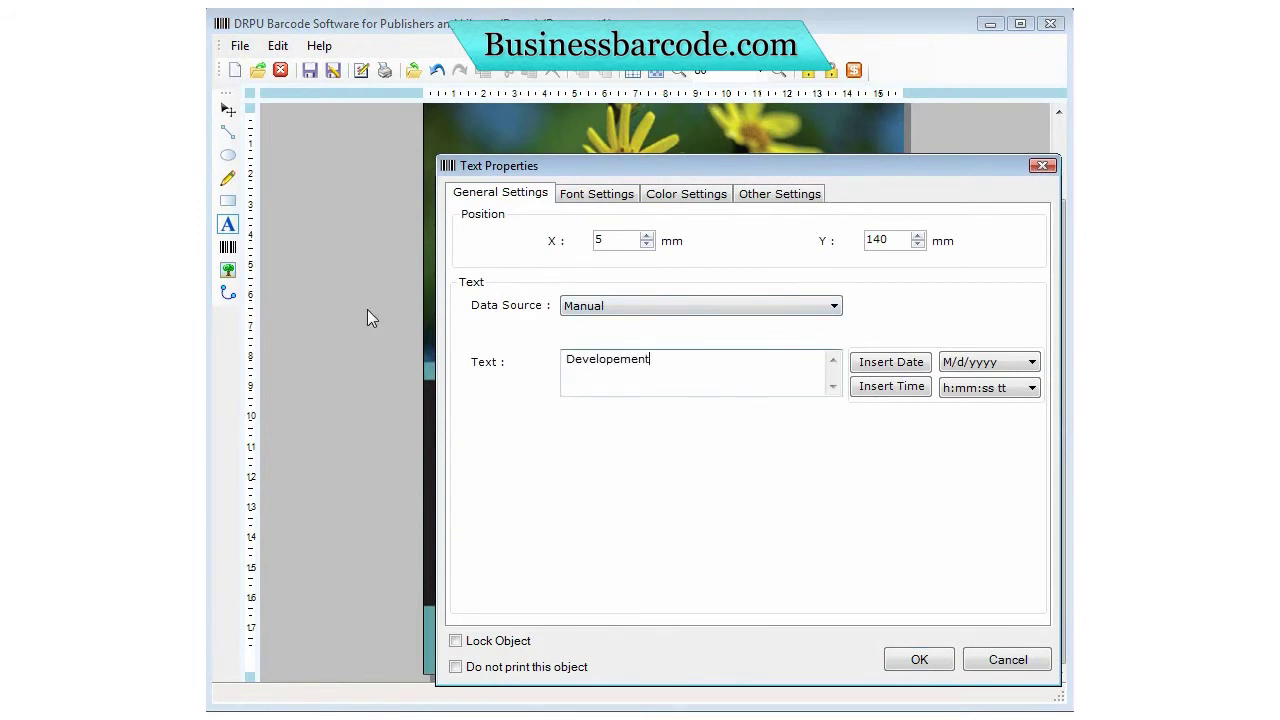
- Set the "Developement" text's solid fore color to white
left_click(704, 196)
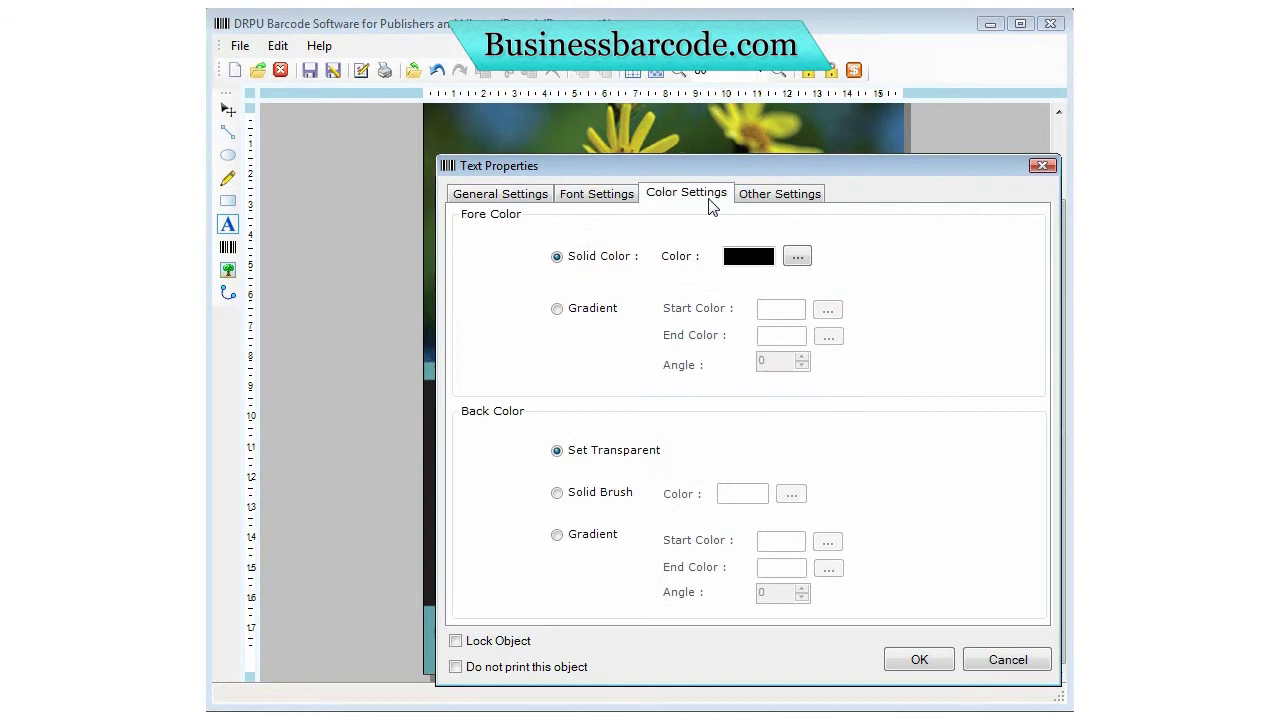
left_click(797, 256)
left_click(835, 334)
left_click(690, 472)
- Format the "Developement" text as Bold, size 30, and move it close beneath the "WordPress Plugin" title
left_click(594, 194)
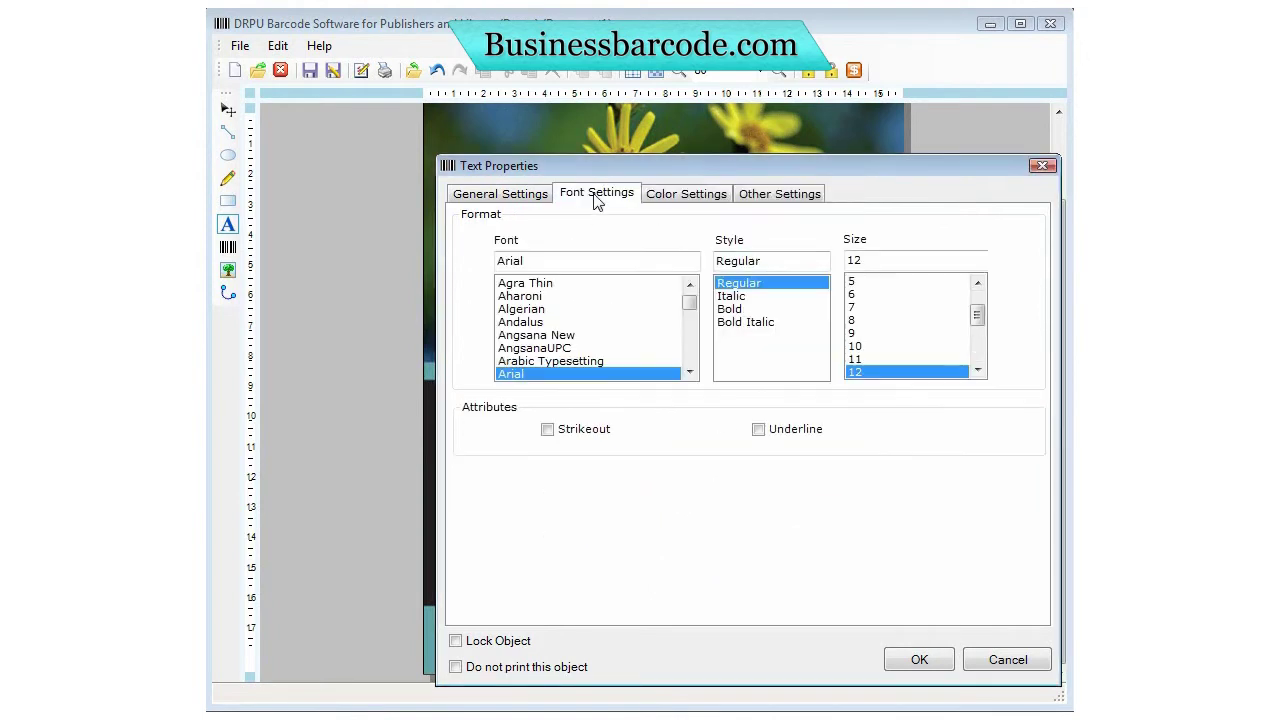
type("30")
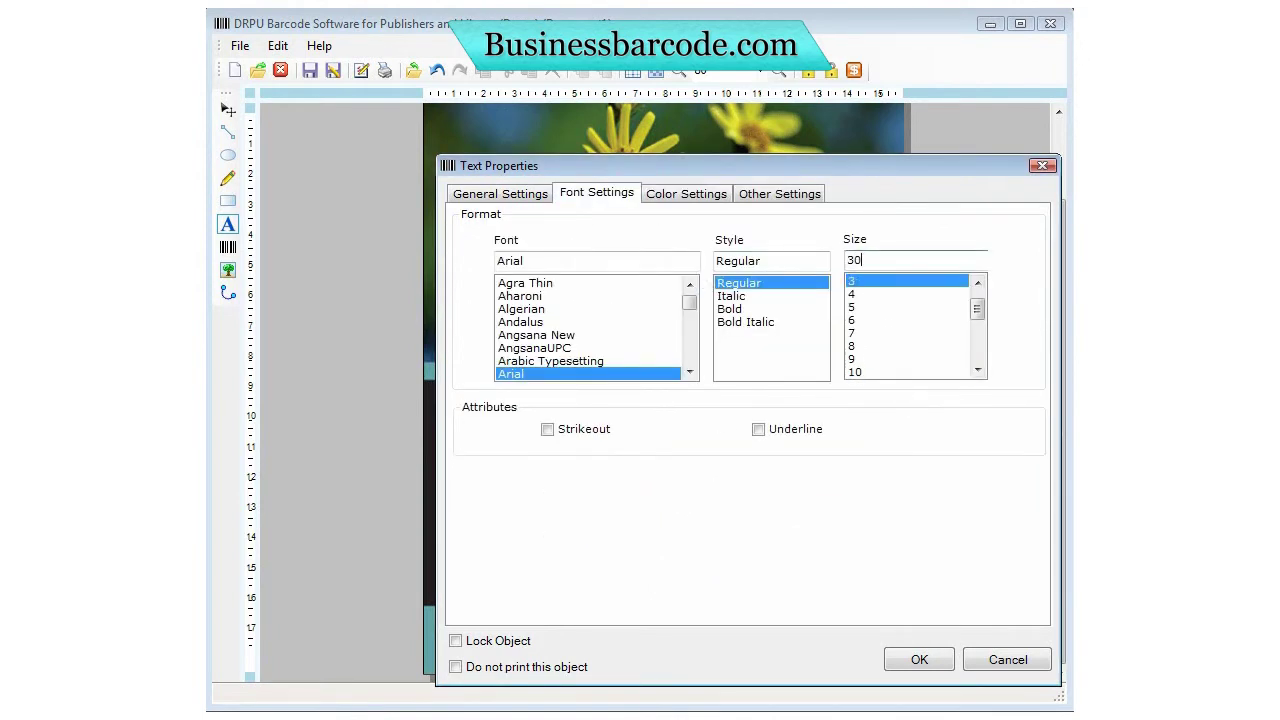
left_click(740, 310)
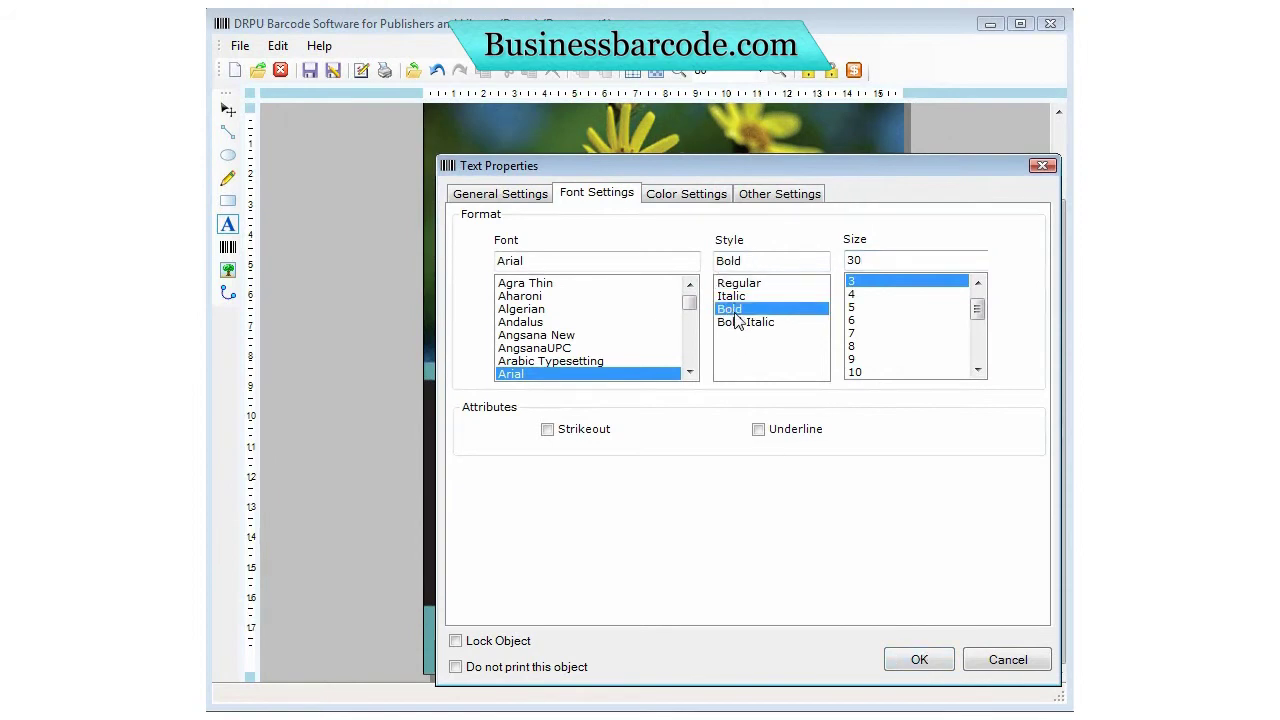
left_click(916, 662)
left_click_drag(602, 536, 587, 527)
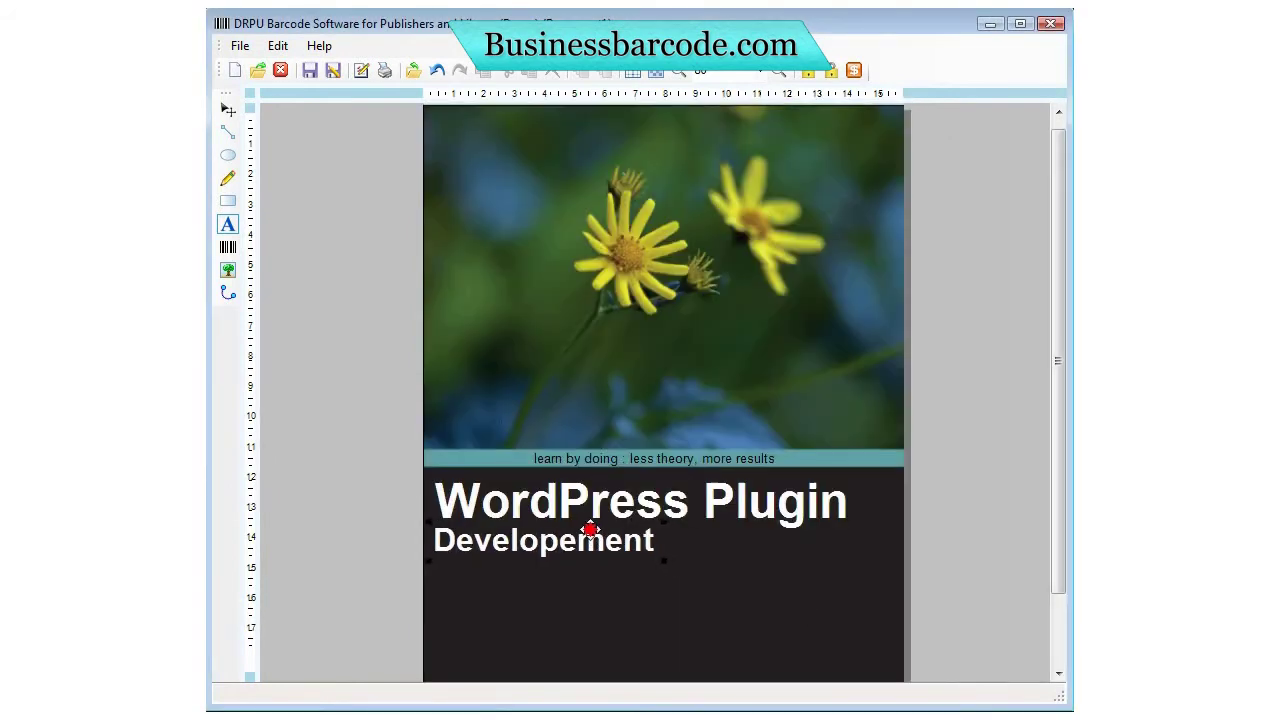
- Place another text object below "Developement" at about X 4 mm, Y 151 mm, and make it Bold, size 18
left_click_drag(1057, 390, 1057, 457)
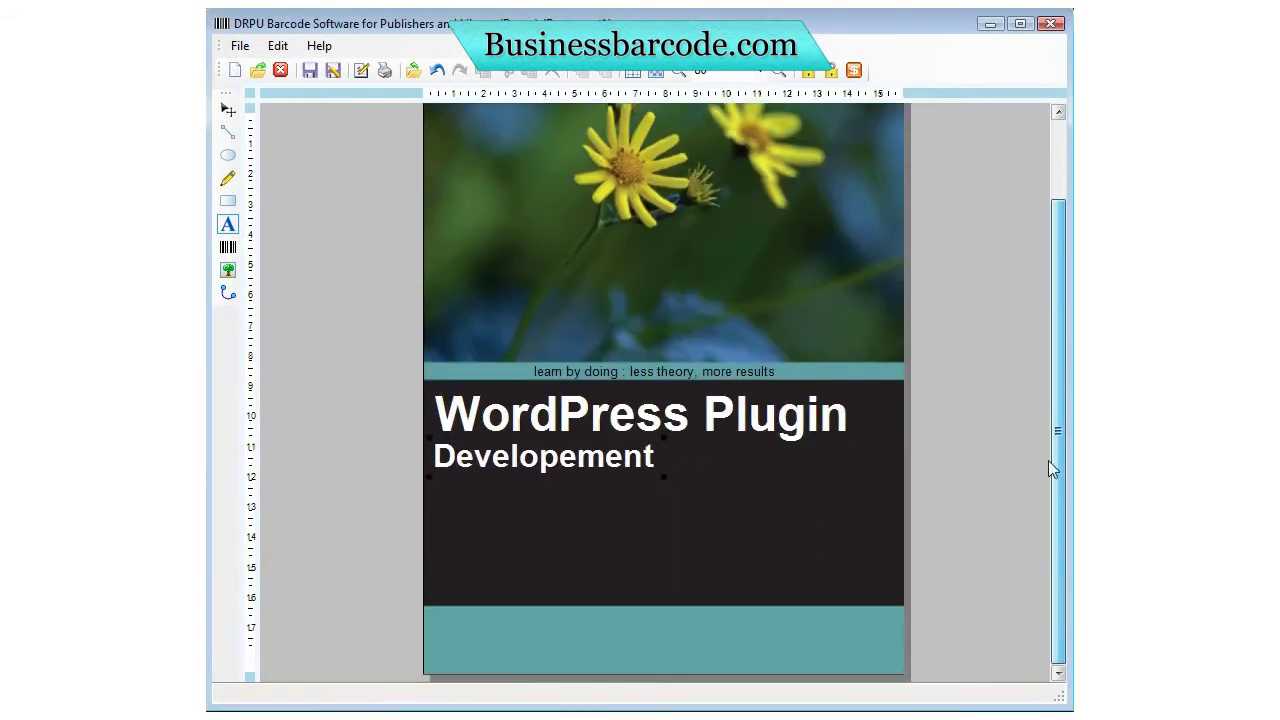
left_click(228, 225)
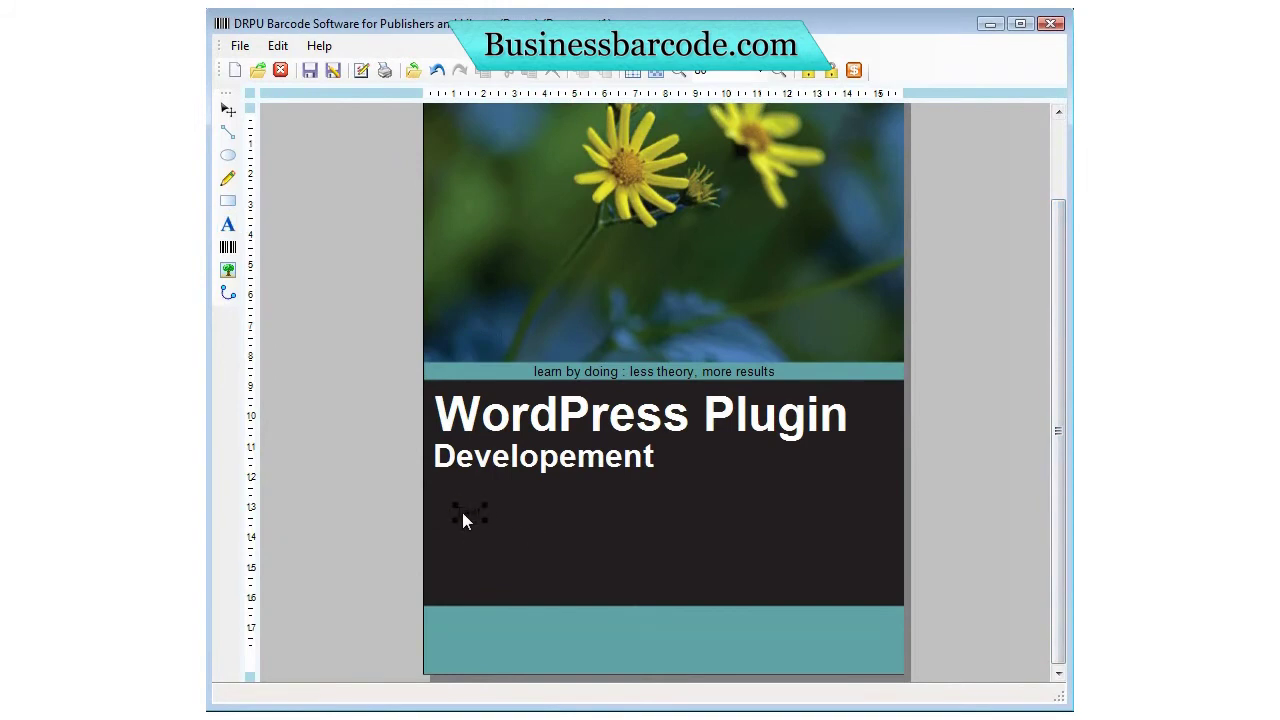
double_click(446, 488)
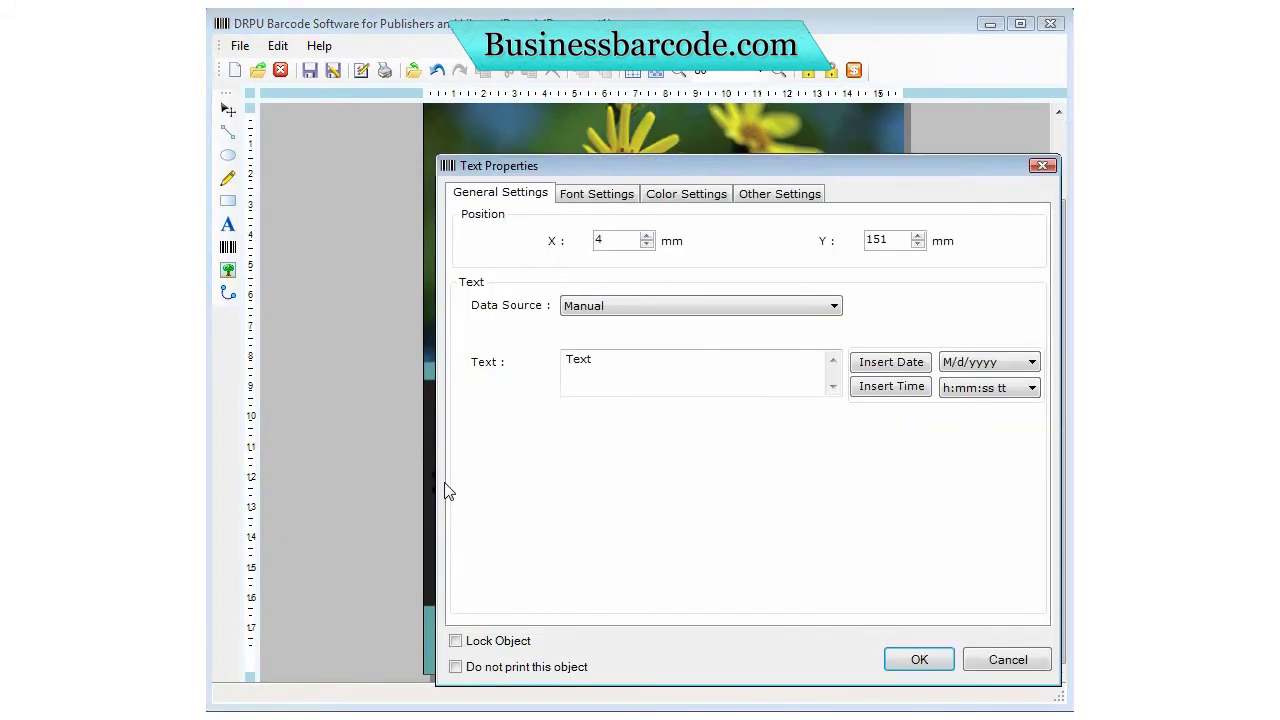
left_click(618, 196)
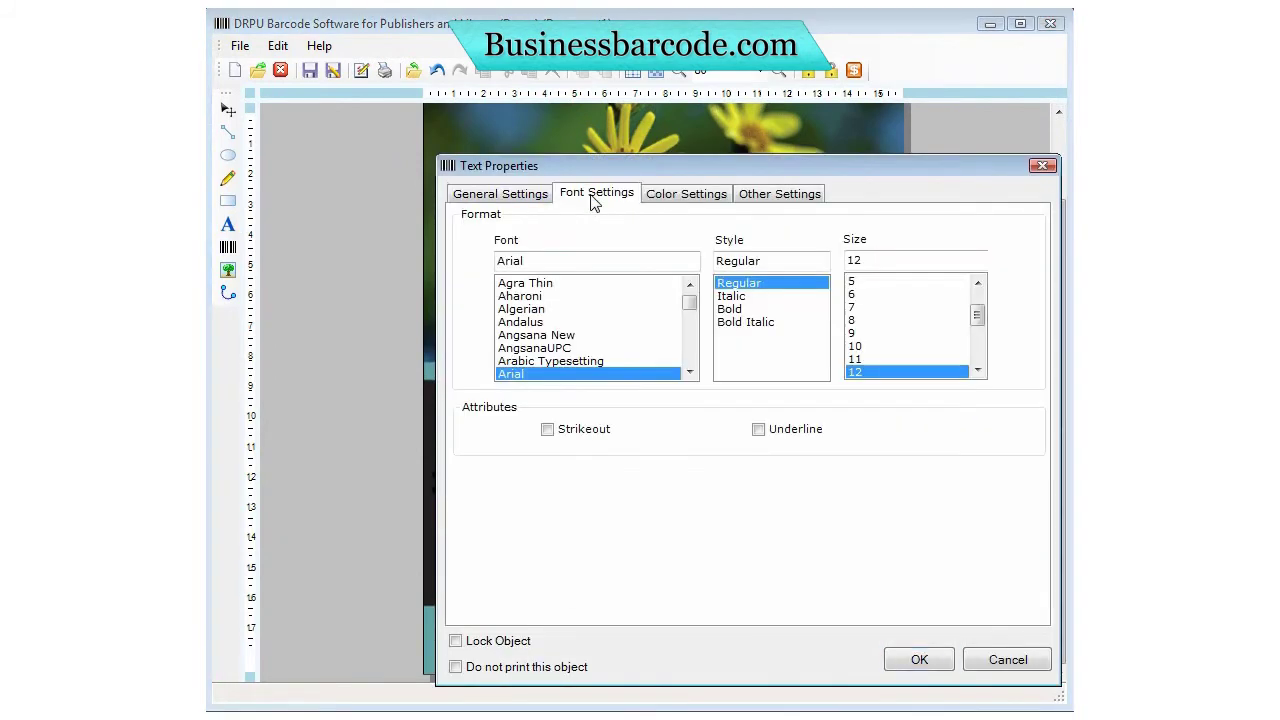
left_click(747, 309)
left_click_drag(979, 318, 974, 333)
left_click(881, 361)
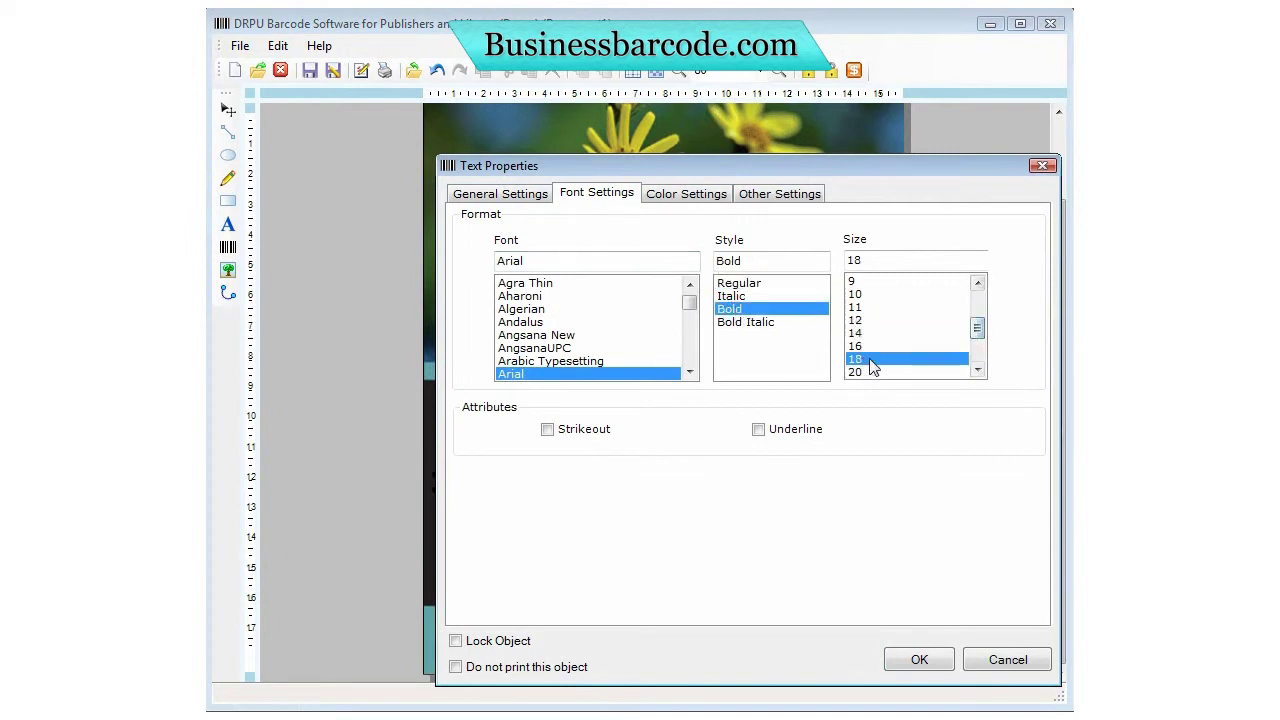
- Replace the placeholder text of the new object below "Developement" with "Build powerful, interactive plugins for your"
left_click(530, 196)
left_click_drag(661, 387, 458, 343)
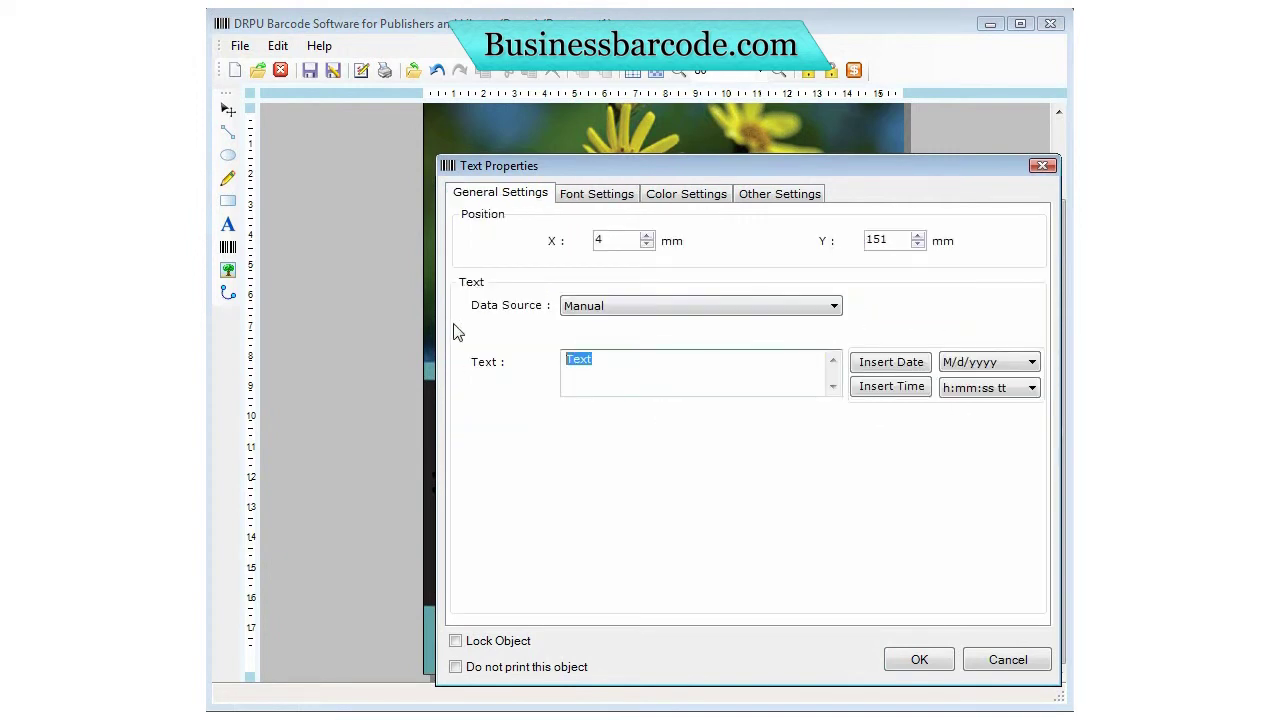
type("Bui")
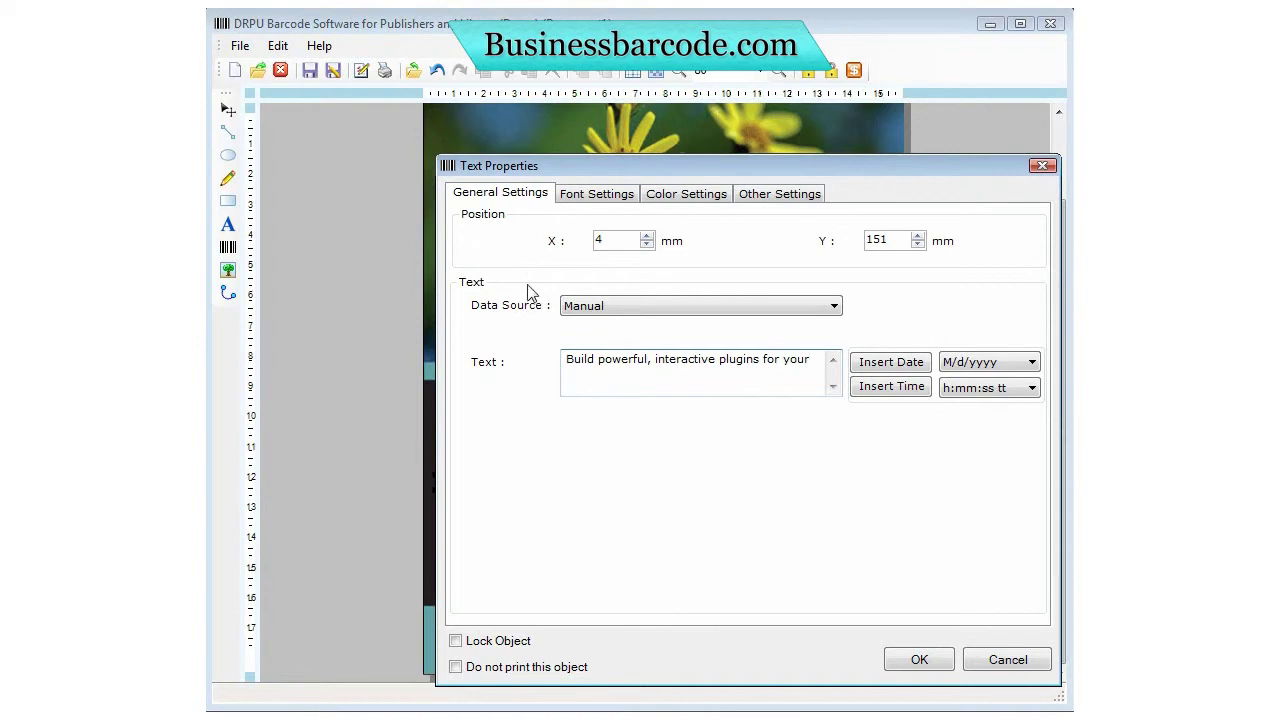
- Set the "Build powerful, interactive plugins for your" line's solid fore color to medium blue and apply its properties
left_click(686, 196)
left_click(790, 257)
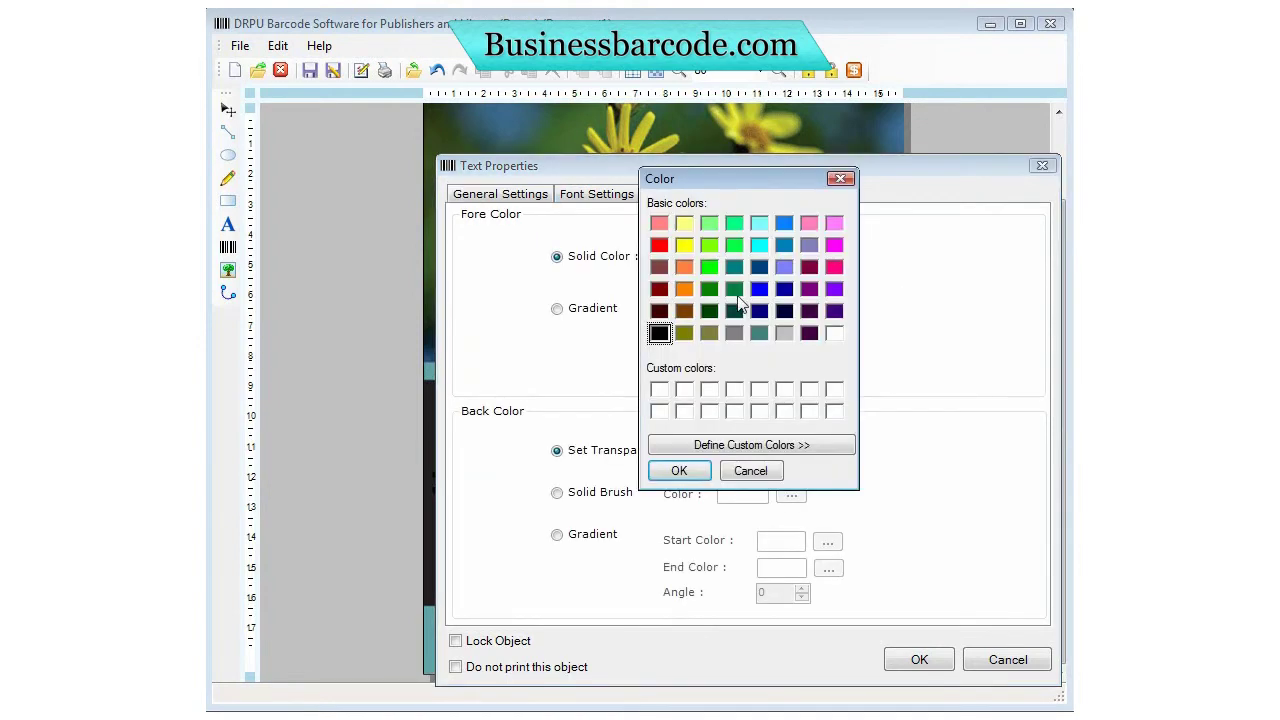
left_click(785, 244)
left_click(685, 472)
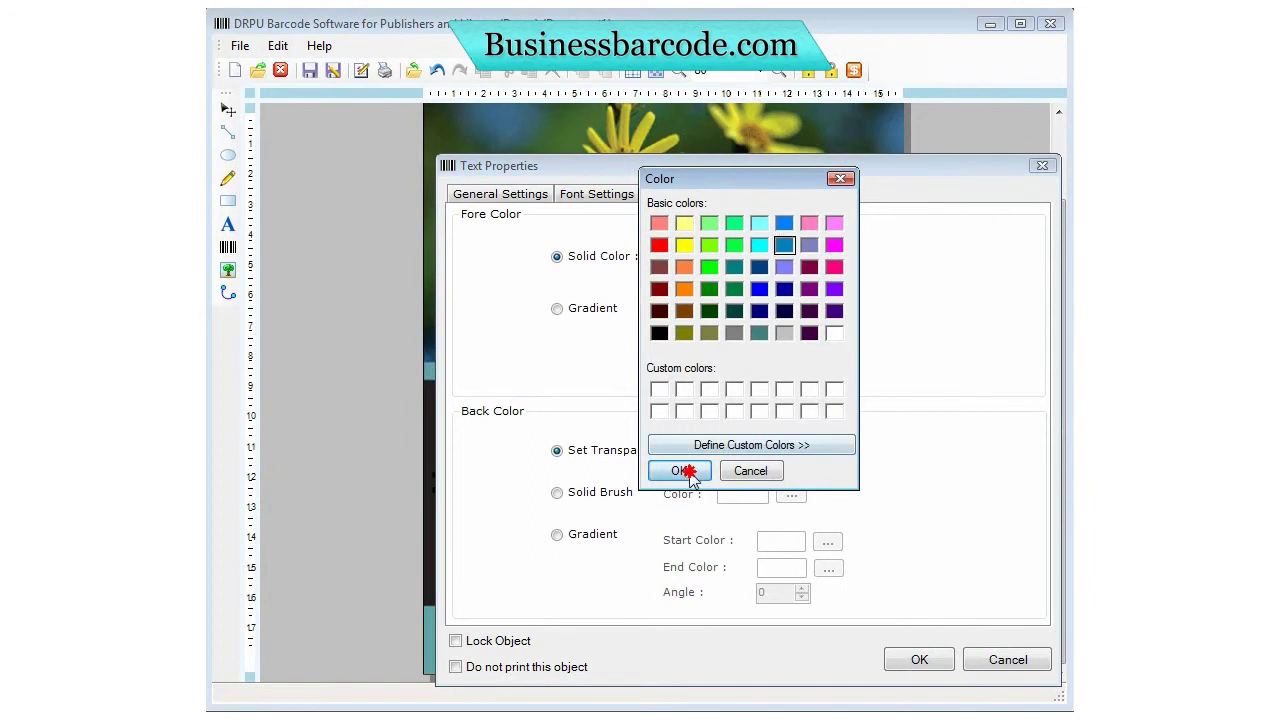
left_click(908, 668)
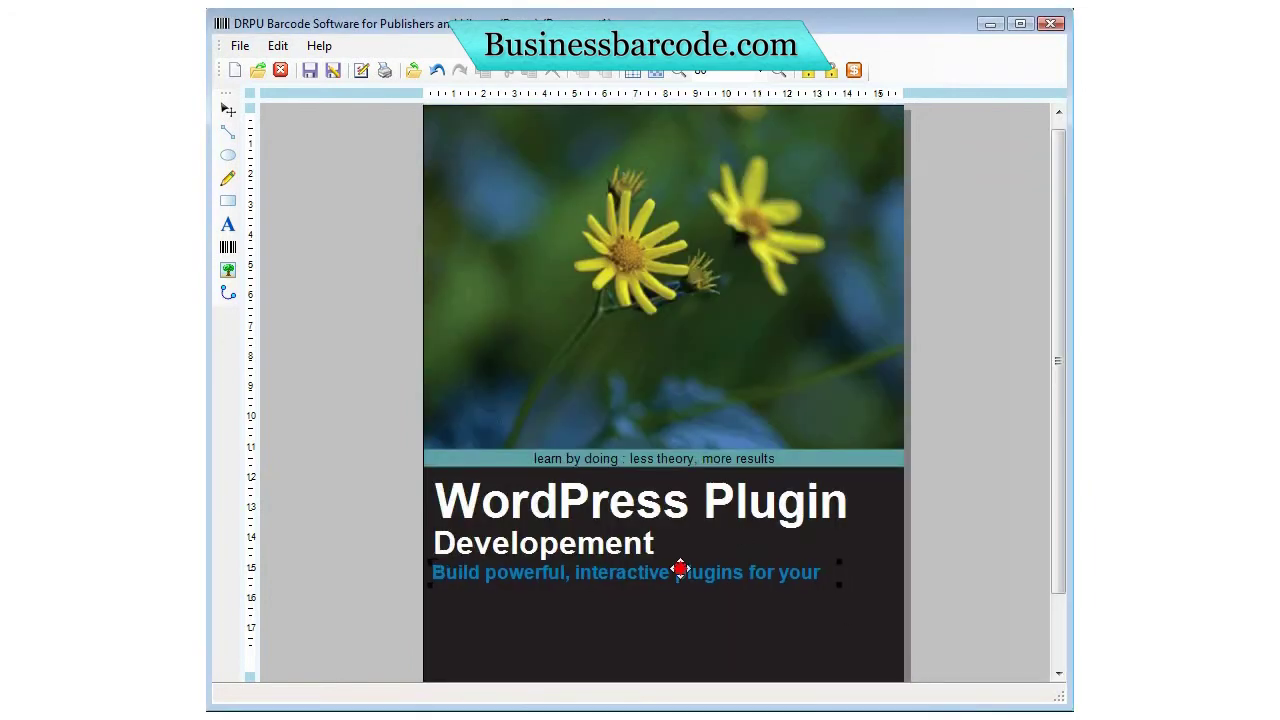
- Check the font style and size of the blue "Build powerful, interactive plugins for your" line
left_click_drag(1070, 356, 1062, 404)
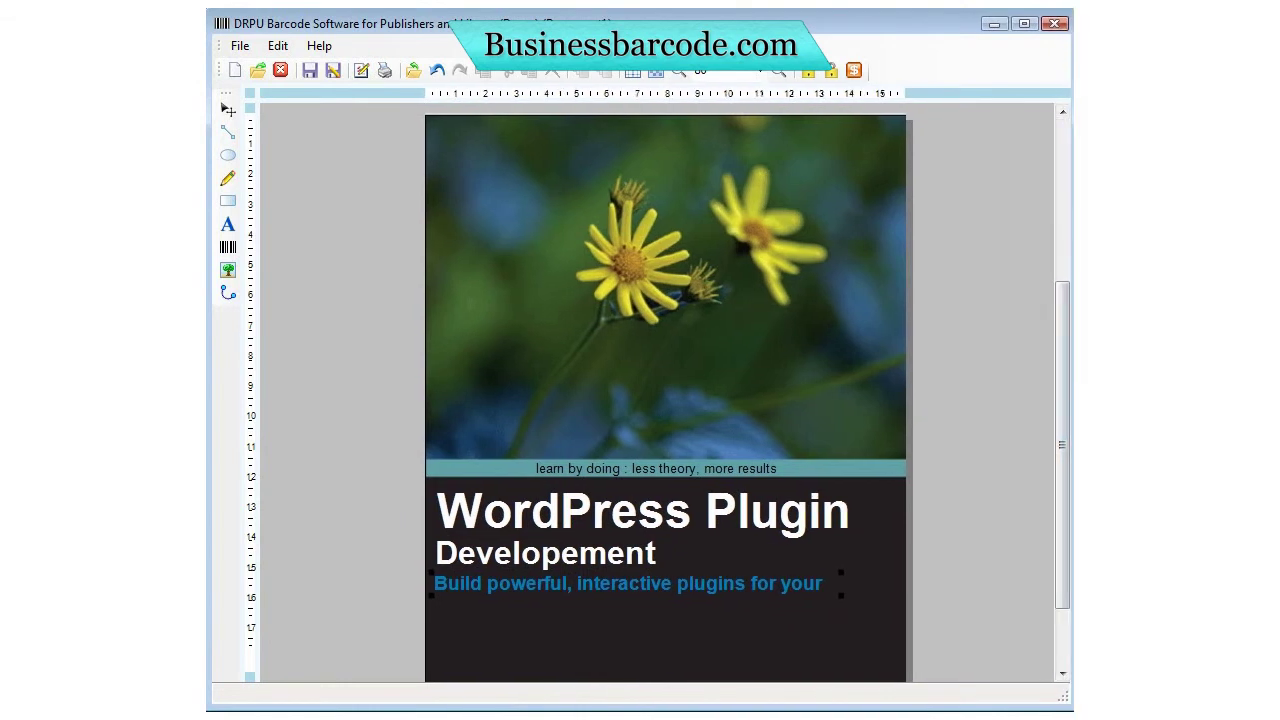
scroll(966, 516, "down", 1)
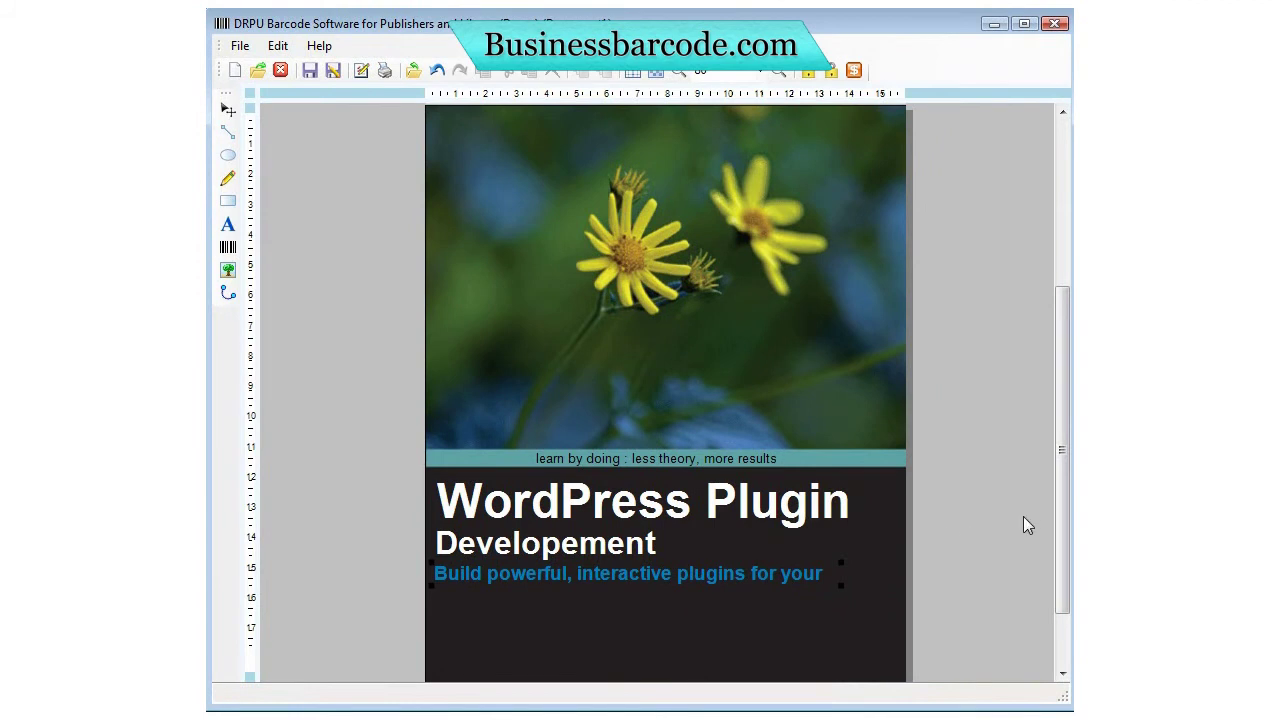
left_click(876, 563)
scroll(731, 566, "down", 3)
left_click(544, 489)
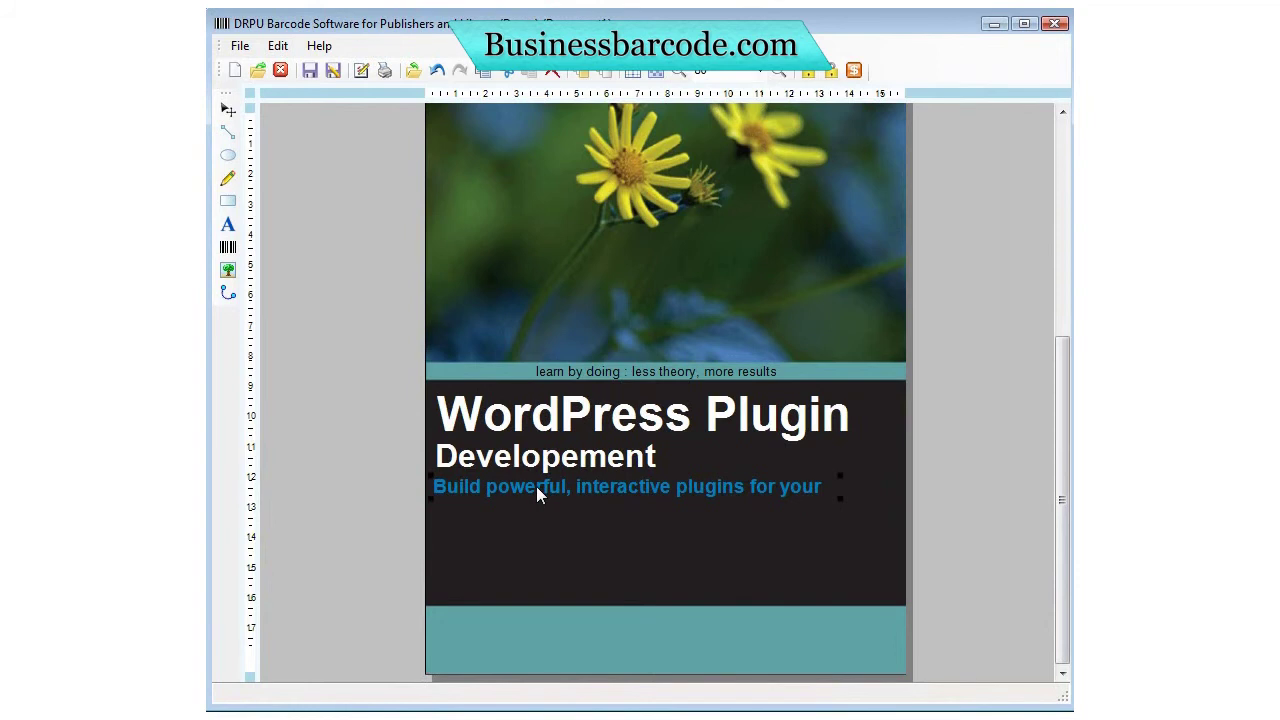
double_click(537, 488)
left_click(643, 196)
left_click(625, 195)
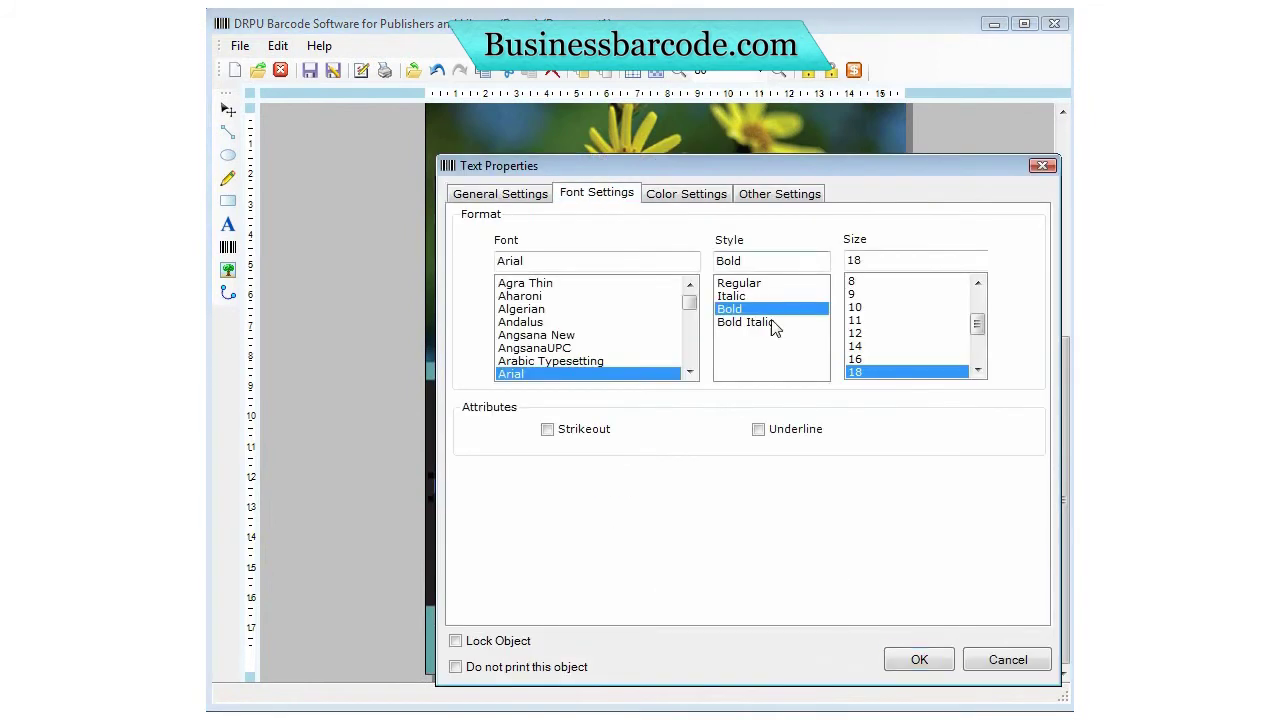
left_click(1043, 166)
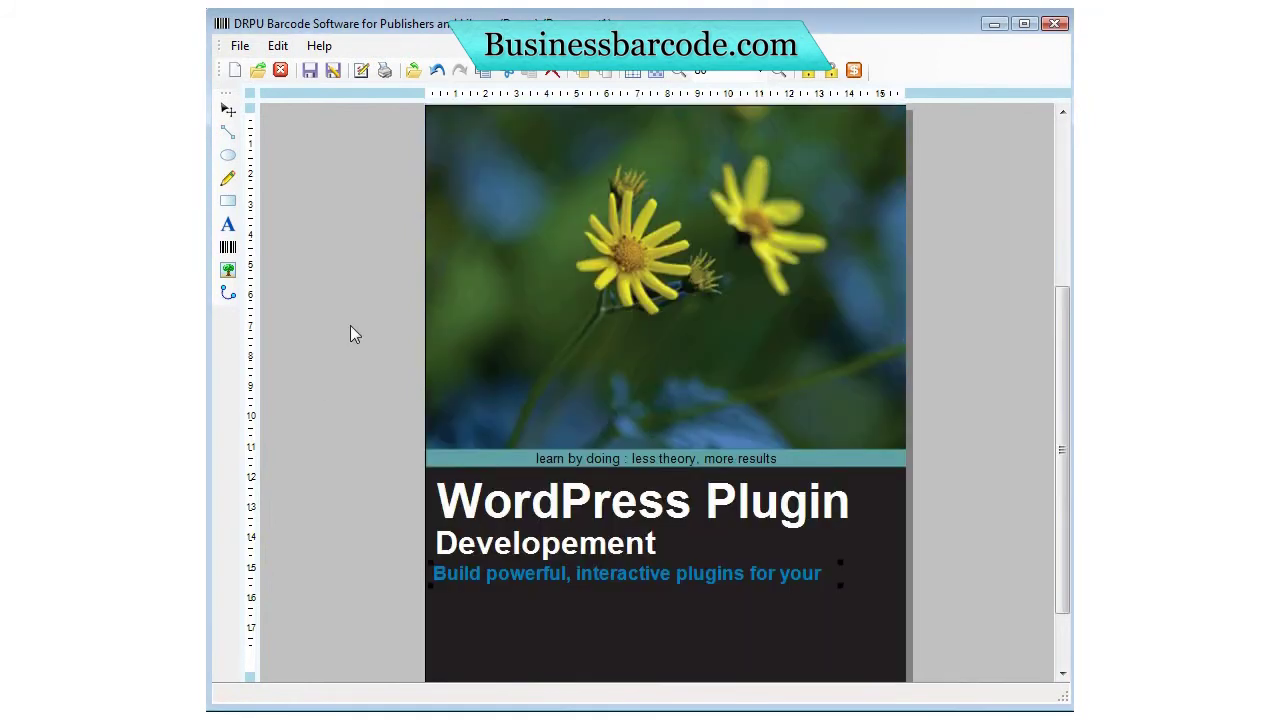
- Add a text object below the blue line at about X 3 mm, Y 162 mm, reading "blog and to share online"
left_click(228, 224)
left_click(488, 636)
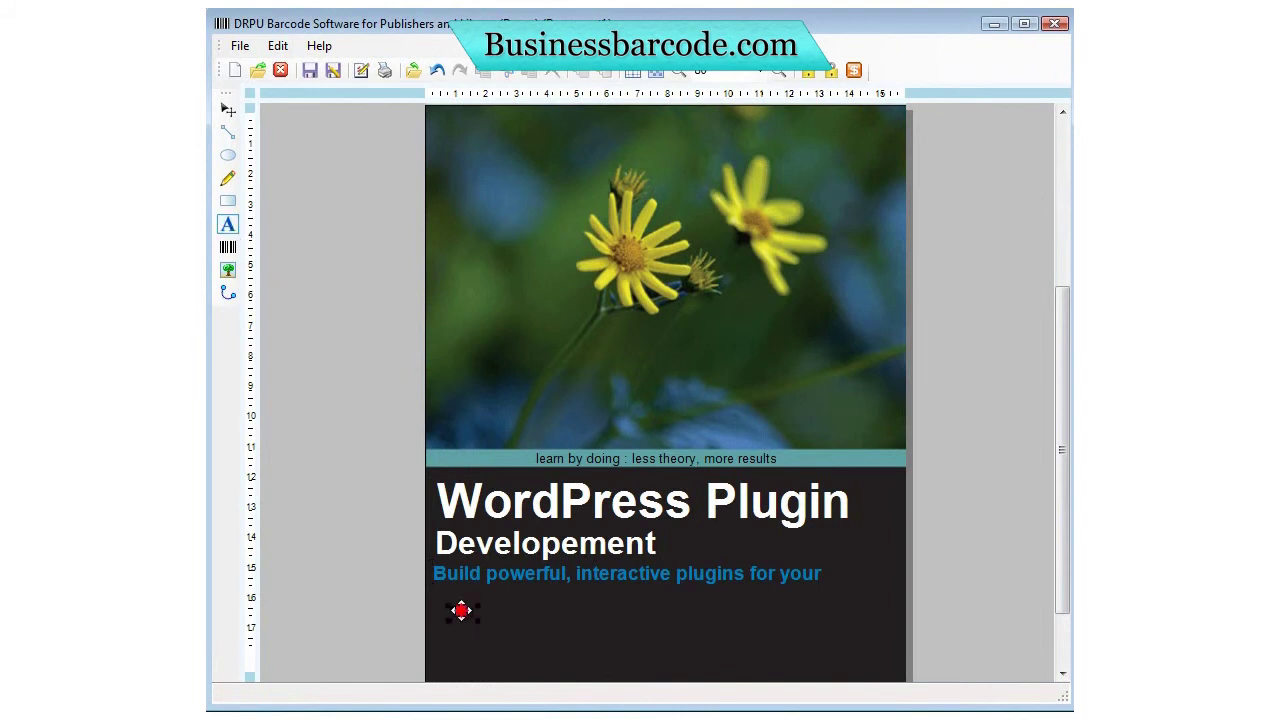
double_click(451, 597)
type("blog and to share on")
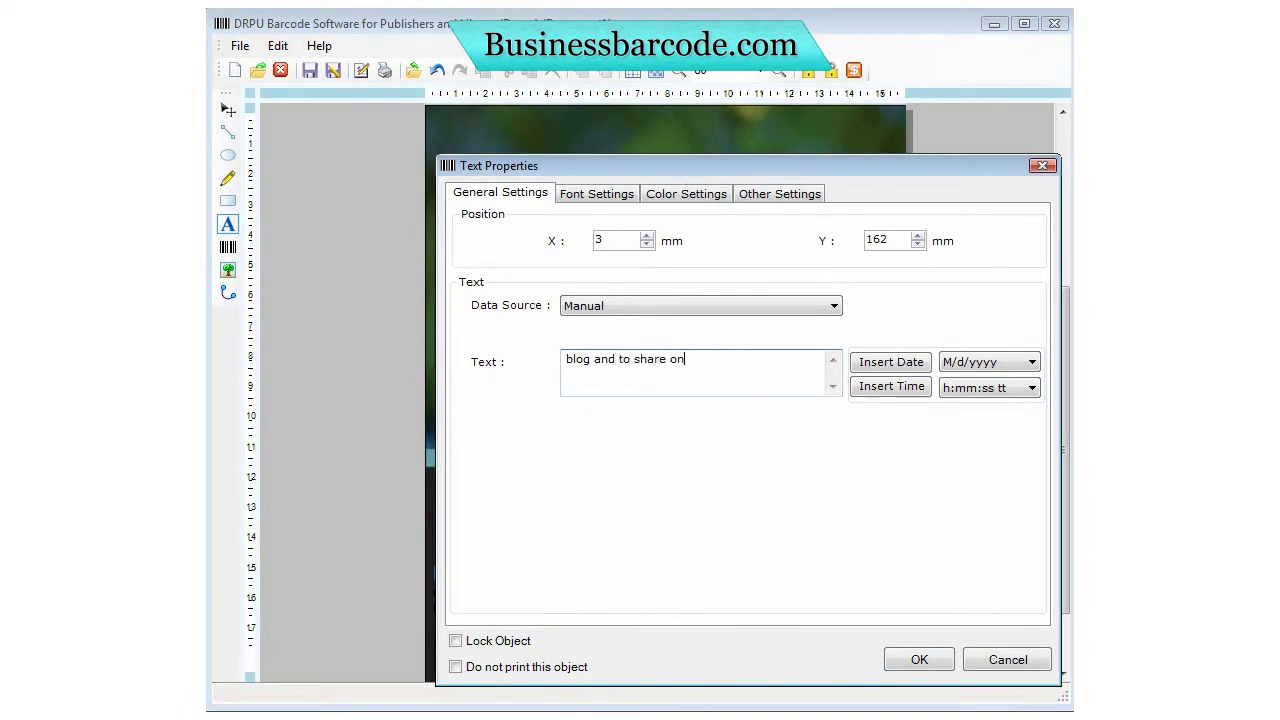
type("line")
- Format the "blog and to share online" text as Bold, size 18
left_click(603, 196)
left_click(872, 370)
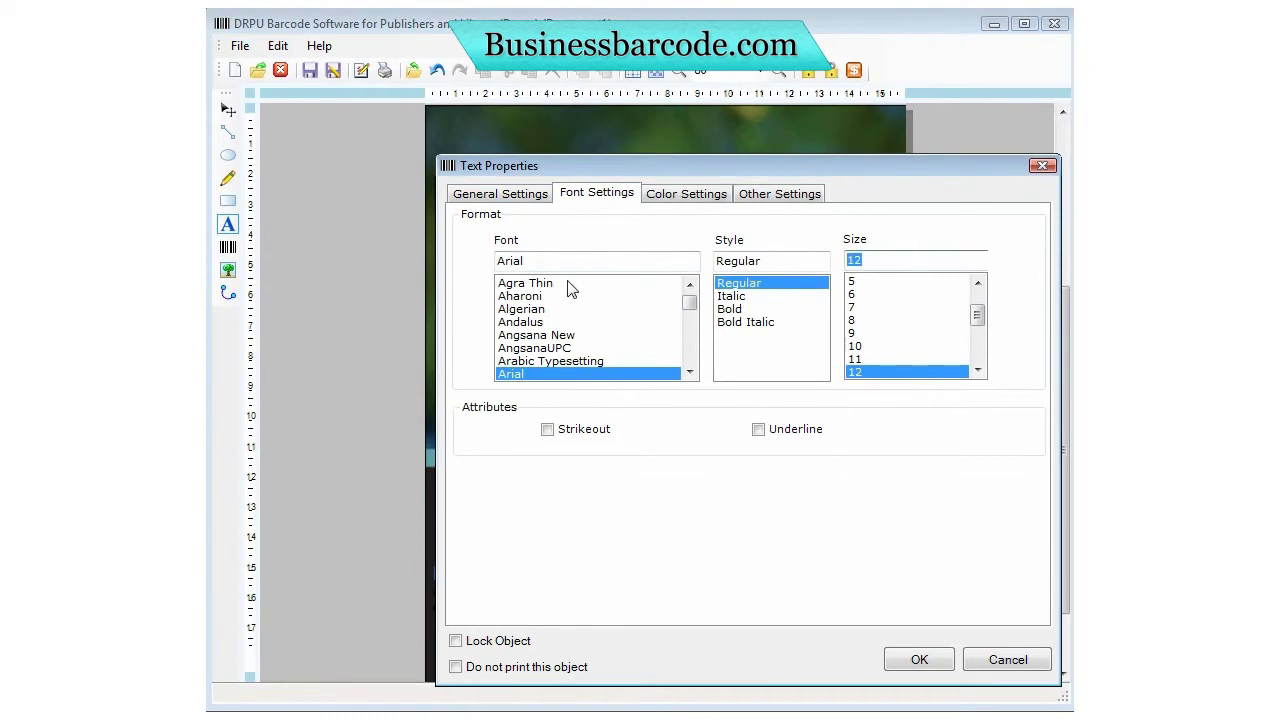
type("18")
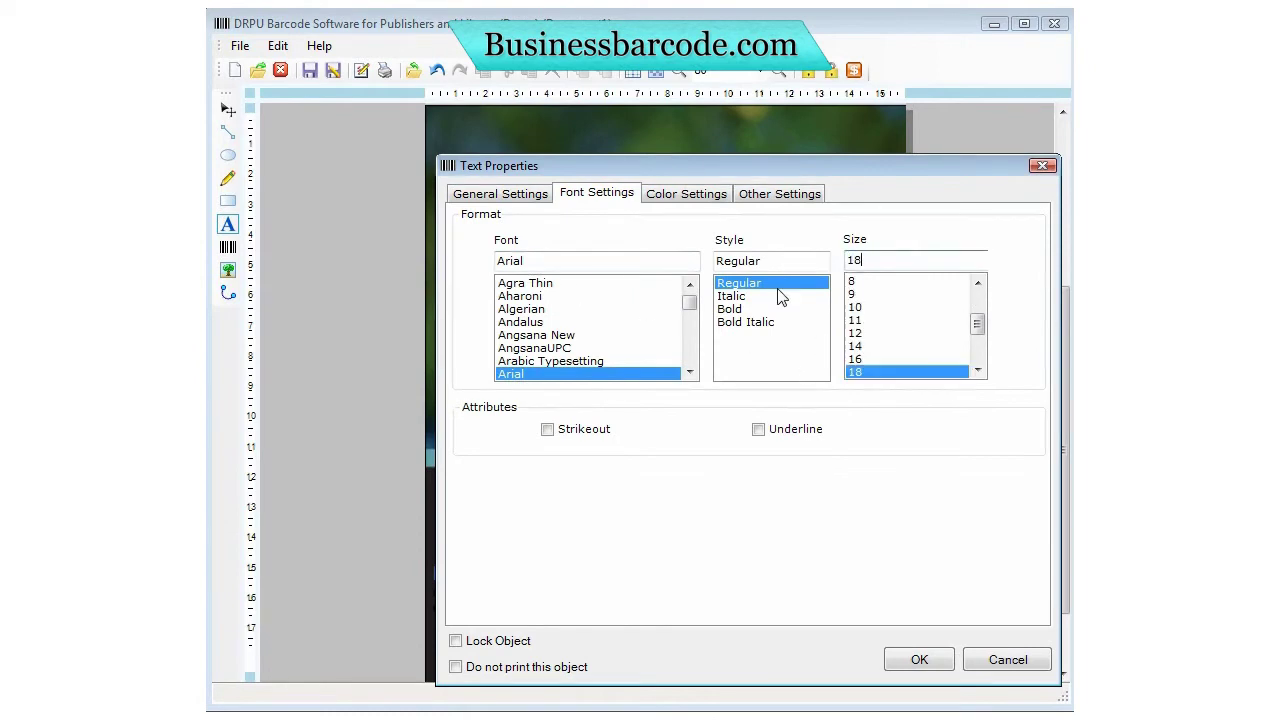
left_click(735, 311)
- Color the "blog and to share online" text medium blue and align it directly beneath the first blue line
left_click(688, 200)
left_click(797, 256)
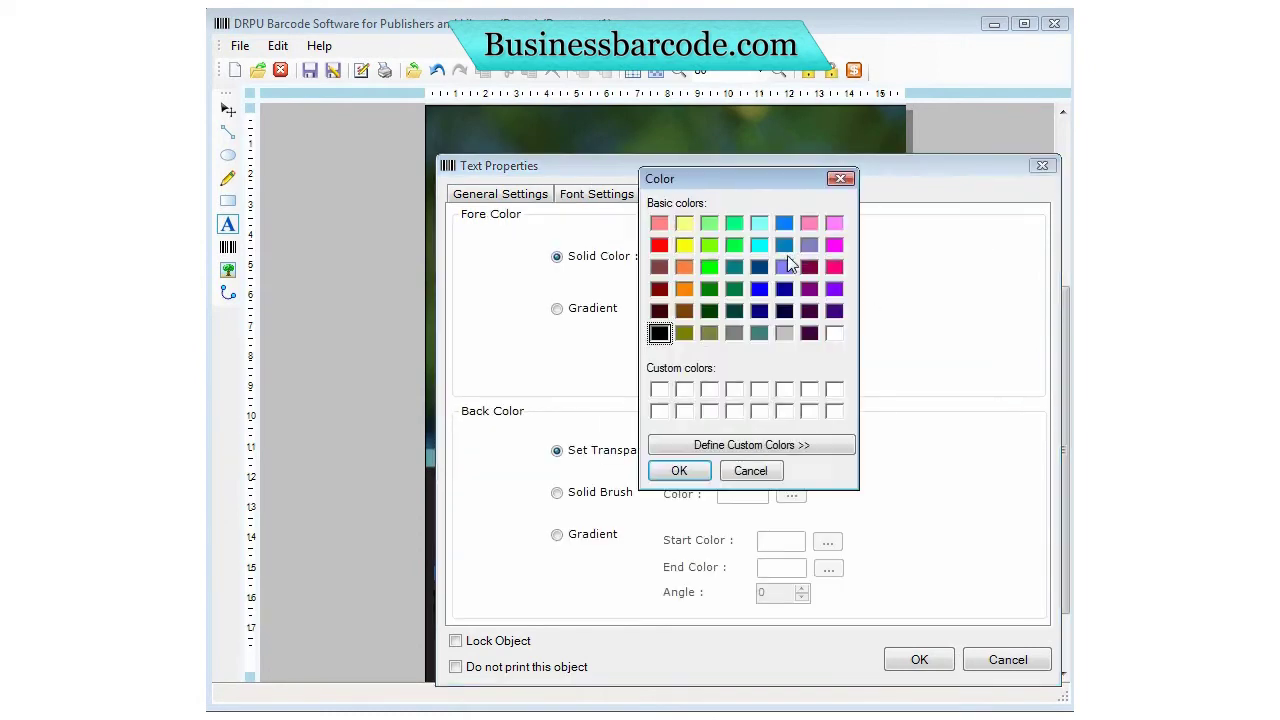
left_click(784, 245)
left_click(683, 468)
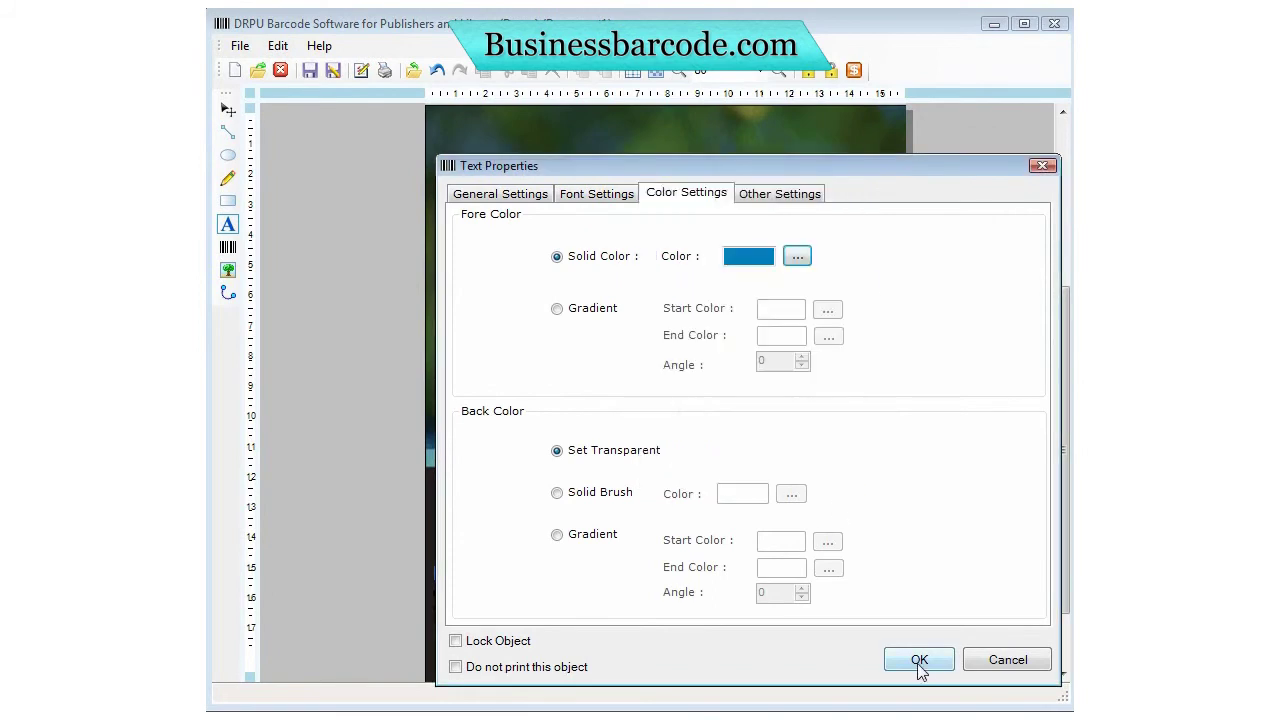
left_click(919, 660)
left_click_drag(595, 600, 586, 598)
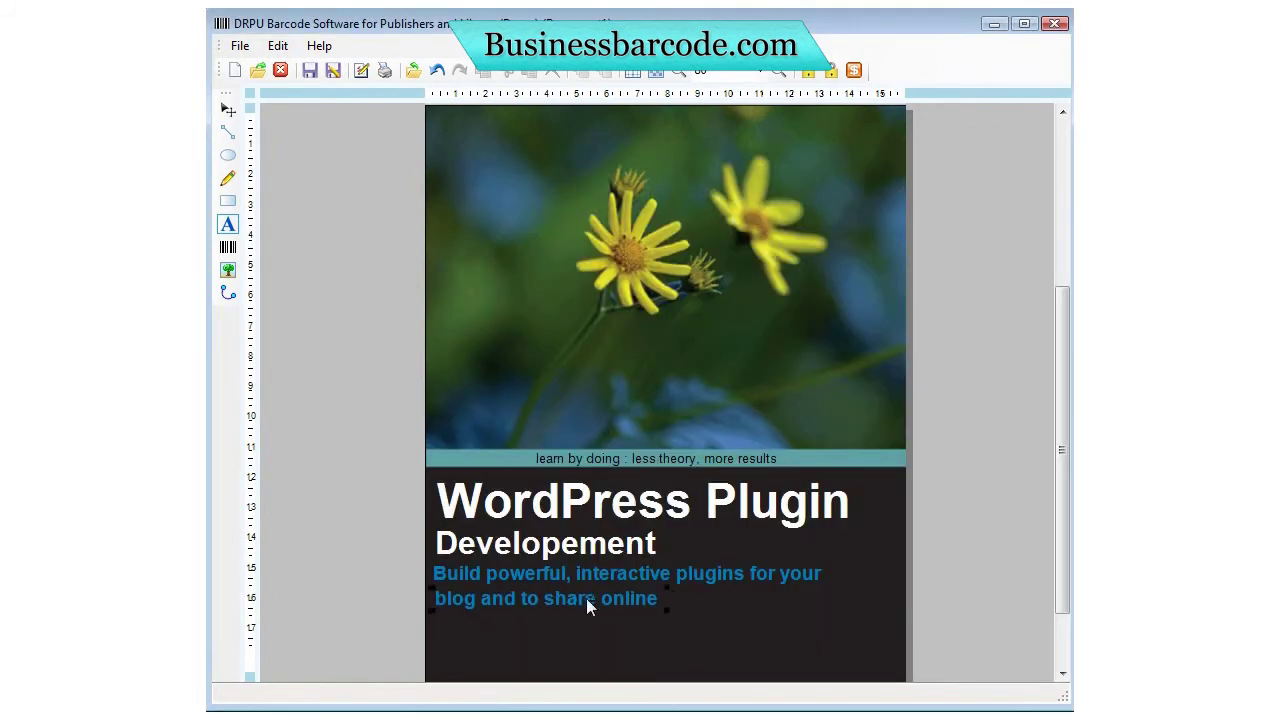
- Add a text object in the dark area at about X 63 mm, Y 174 mm, reading "Beginner's Guide"
left_click(620, 643)
scroll(753, 573, "down", 2)
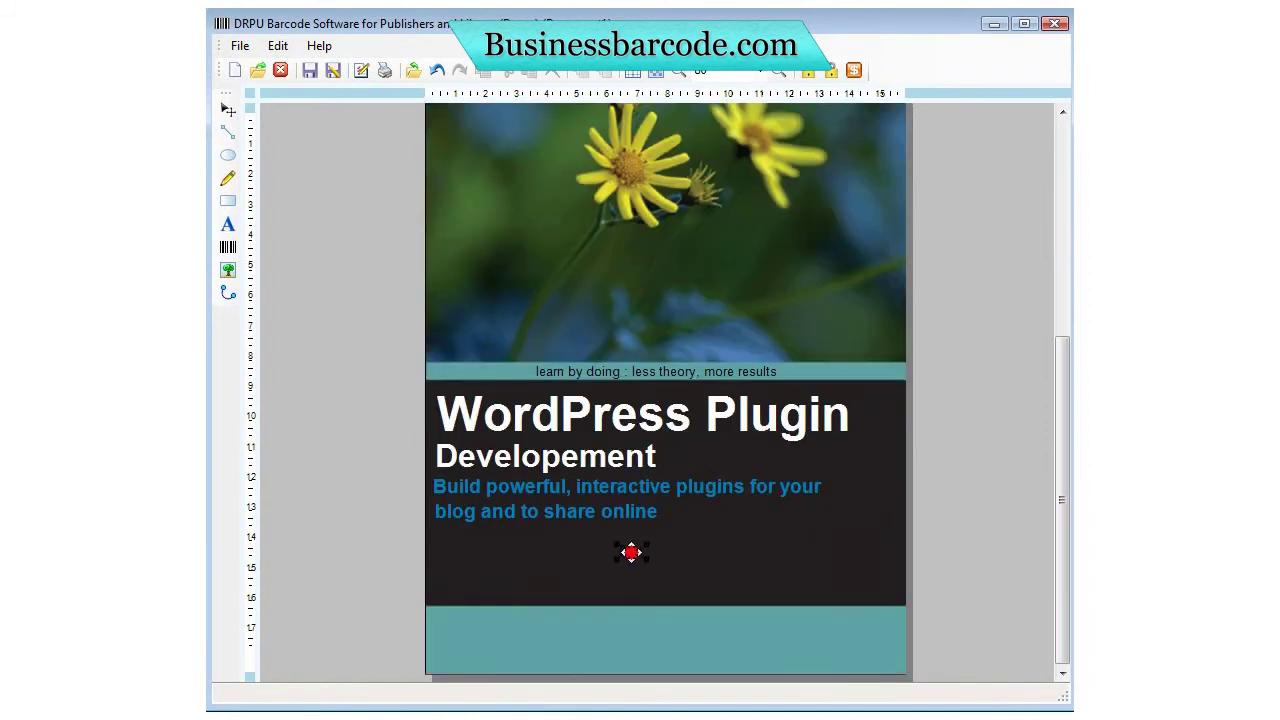
double_click(630, 553)
type("Beginner's Guide")
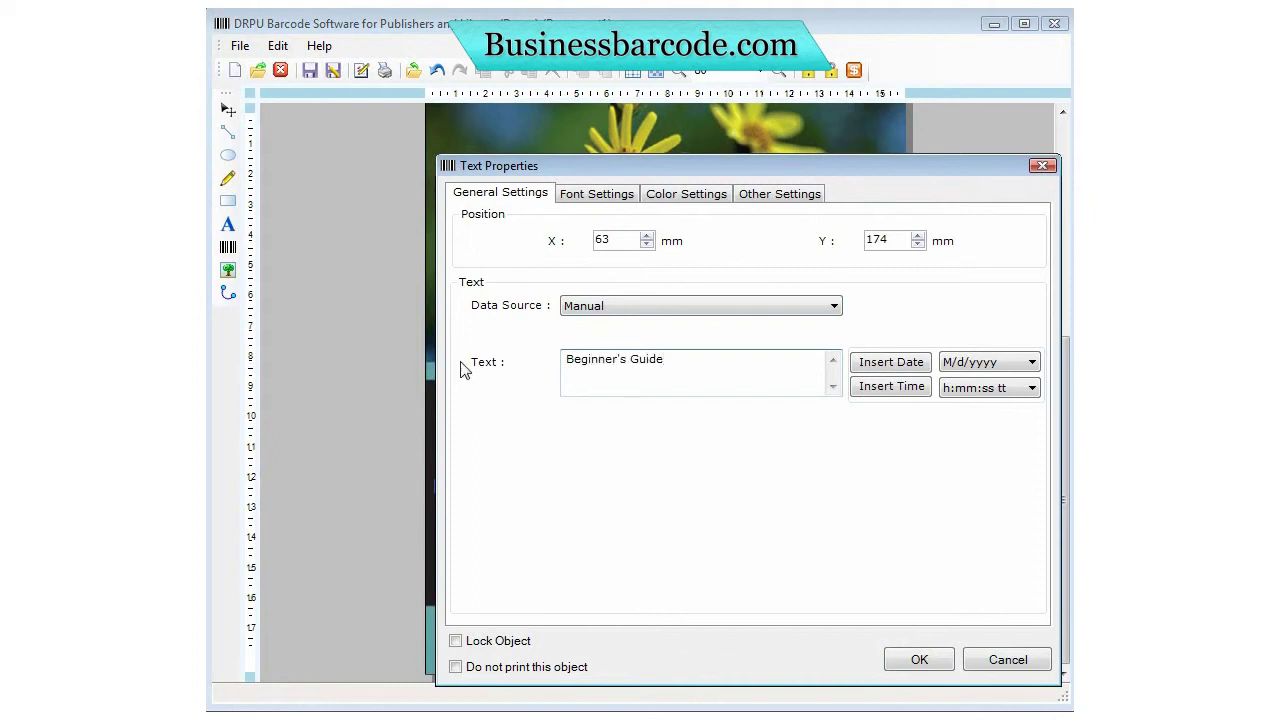
- Format the "Beginner's Guide" text as Bold Italic, size 22
left_click(590, 195)
left_click(730, 310)
left_click(740, 323)
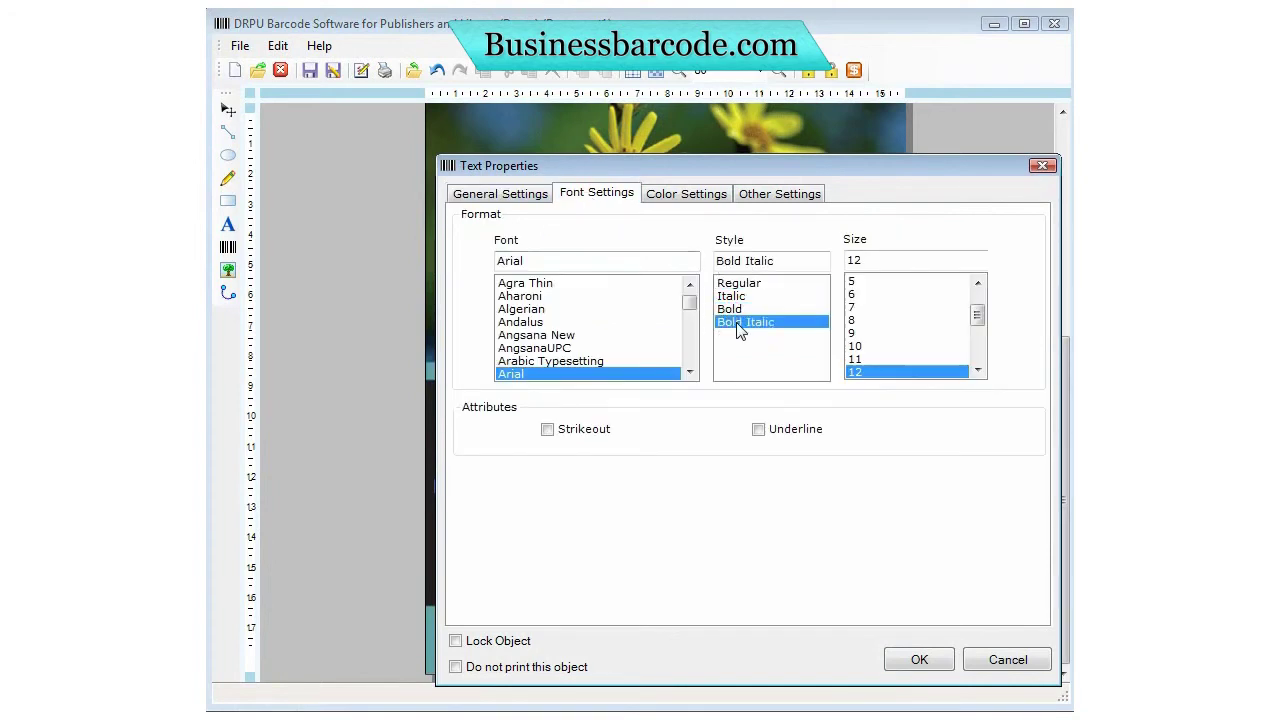
scroll(972, 324, "down", 2)
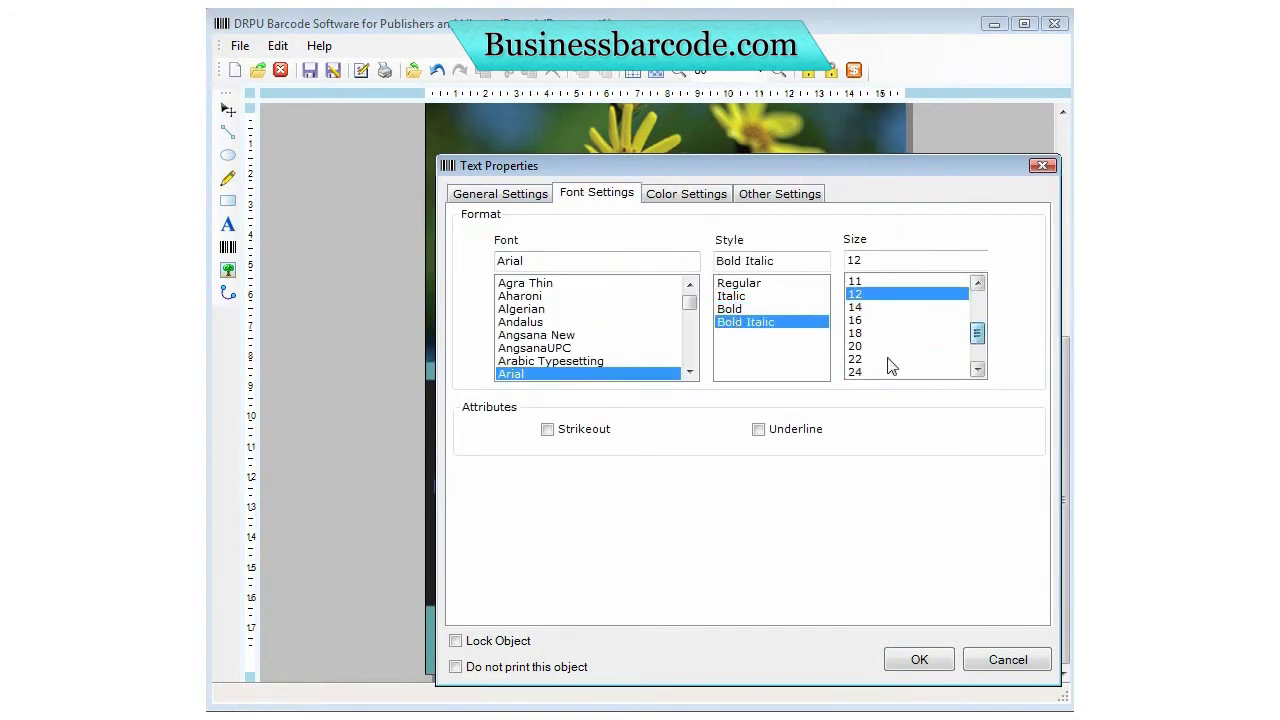
left_click(940, 359)
- Color the "Beginner's Guide" text medium blue and move it to the lower-right corner of the cover's dark area
left_click(682, 194)
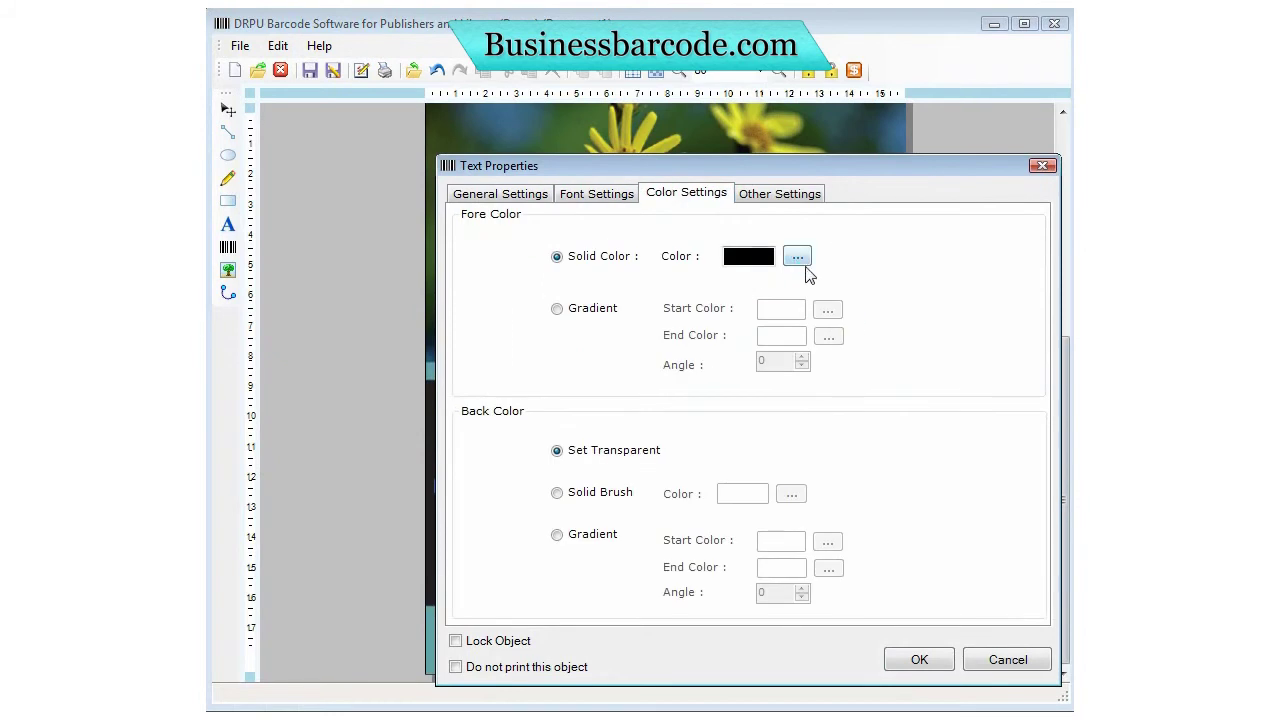
left_click(797, 256)
left_click(784, 245)
left_click(680, 468)
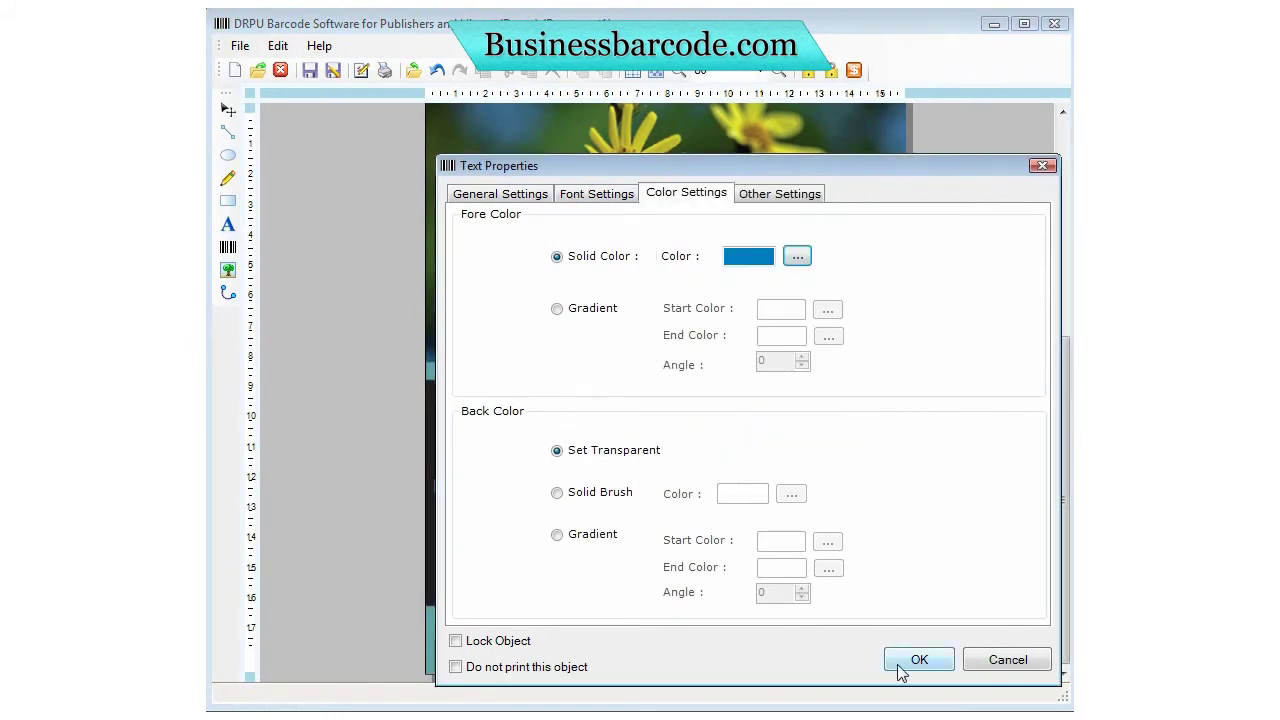
left_click(893, 661)
scroll(723, 651, "down", 1)
left_click_drag(790, 566, 812, 584)
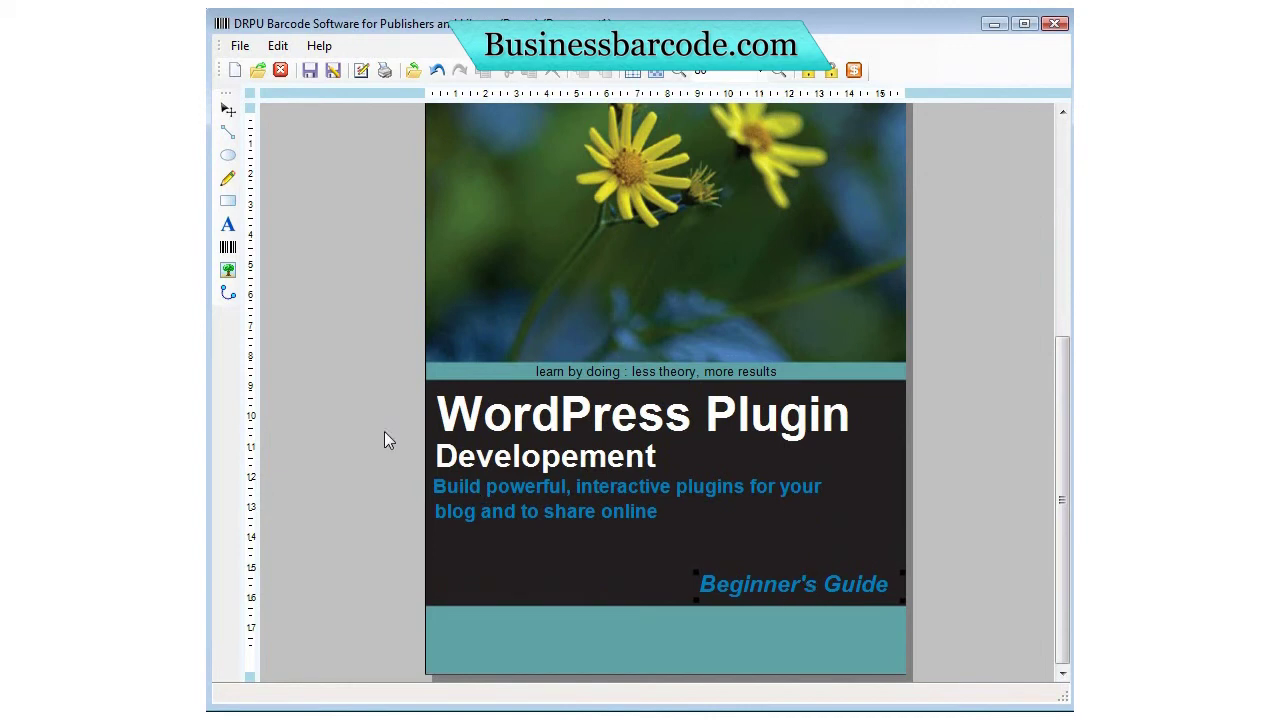
- Place a text object in the cover's lower teal band at about X 9 mm, Y 204 mm, and make it Bold, size 16
left_click(228, 225)
left_click(487, 641)
double_click(495, 642)
left_click(618, 196)
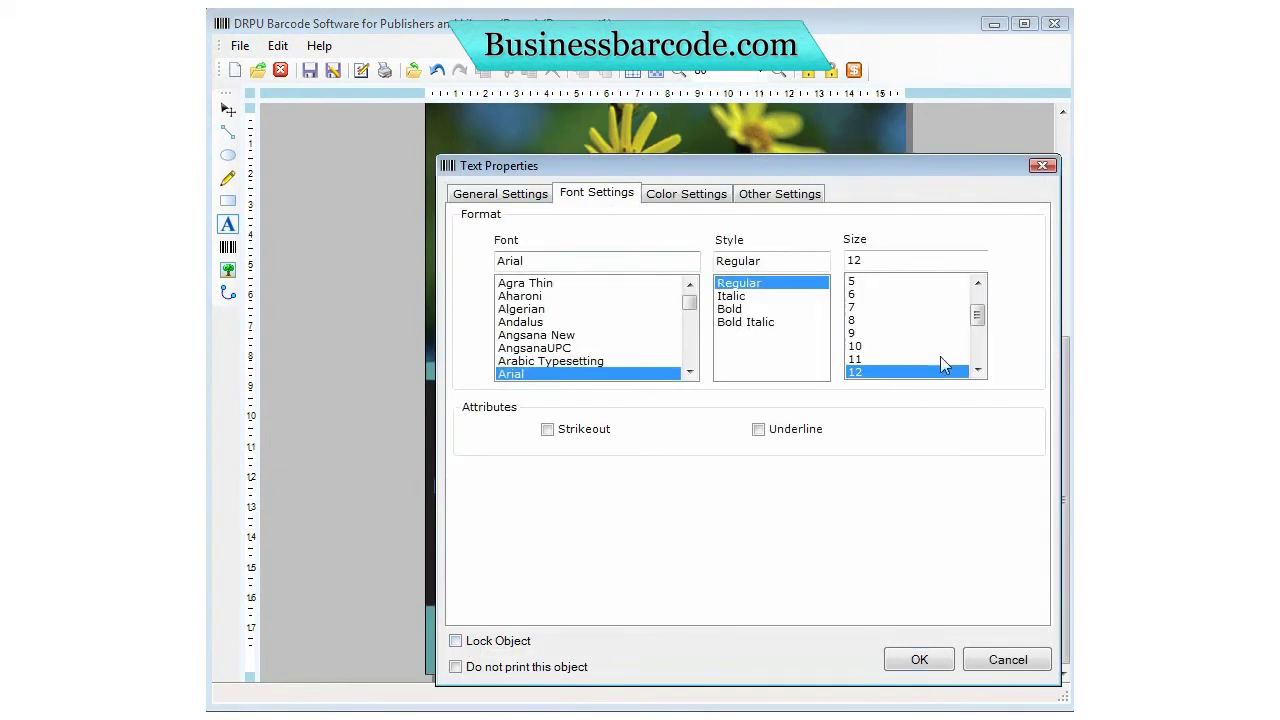
left_click(977, 337)
left_click(855, 346)
left_click(731, 310)
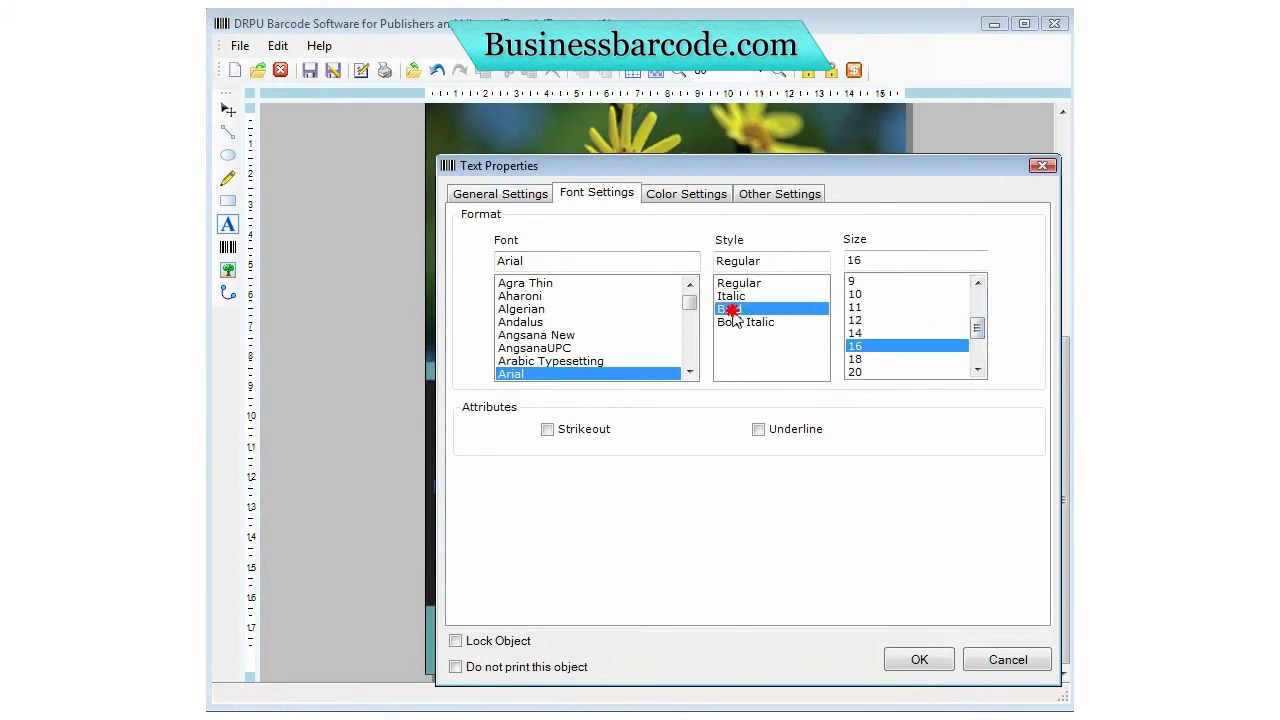
- Try medium blue as the solid fore color of the teal band's text
left_click(697, 196)
left_click(798, 257)
left_click(784, 246)
left_click(686, 474)
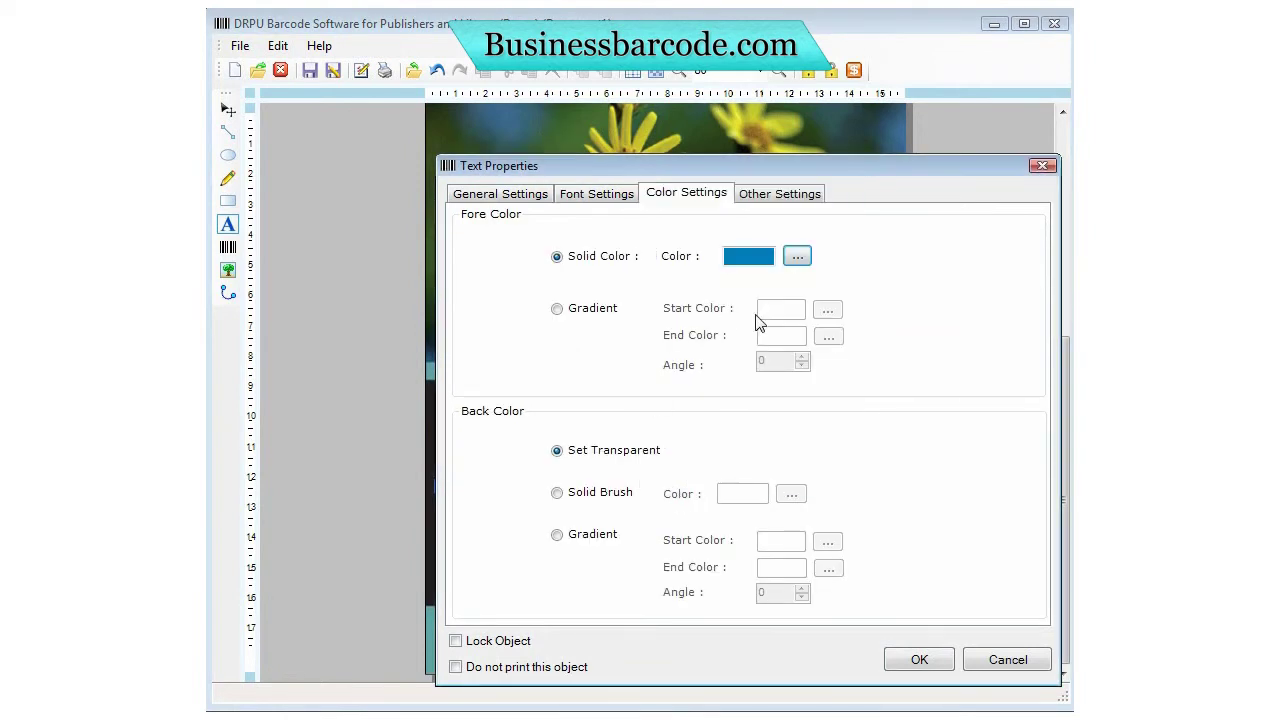
- Set the teal band text's solid fore color to a custom dark navy, darkened from the basic dark blue, and apply the properties
left_click(797, 257)
left_click(759, 267)
left_click(699, 449)
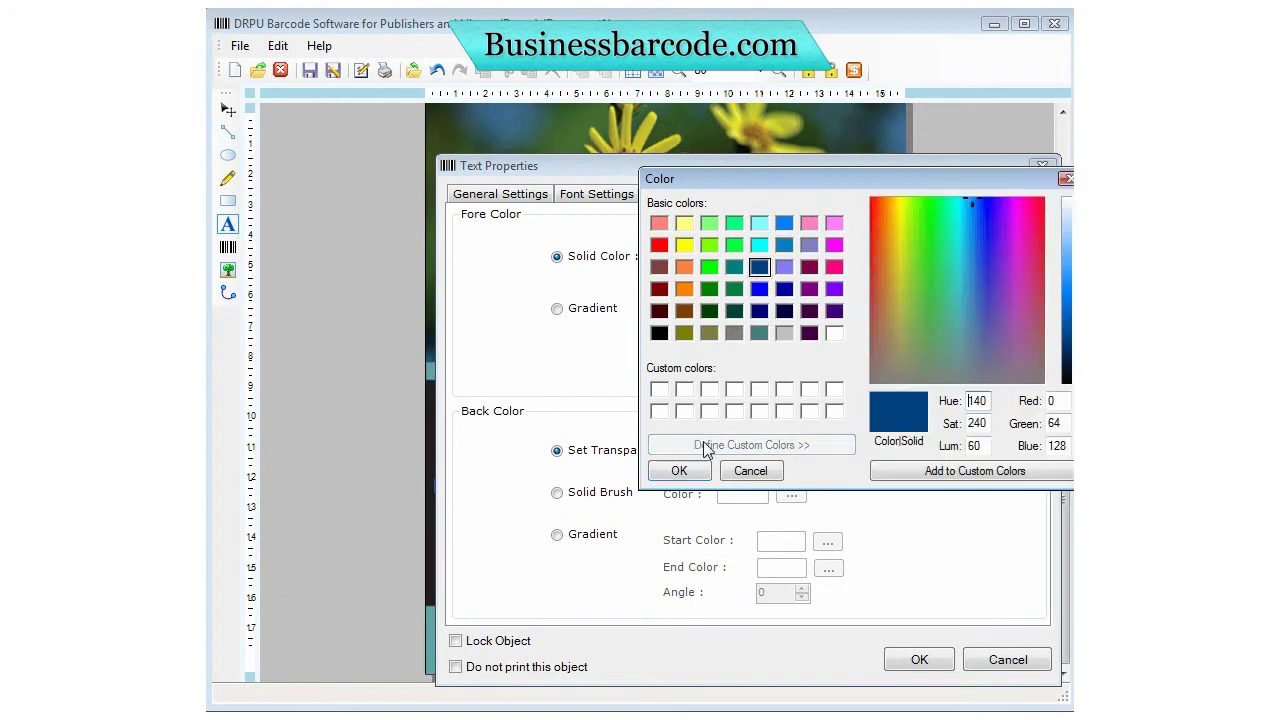
left_click(1068, 352)
left_click(703, 476)
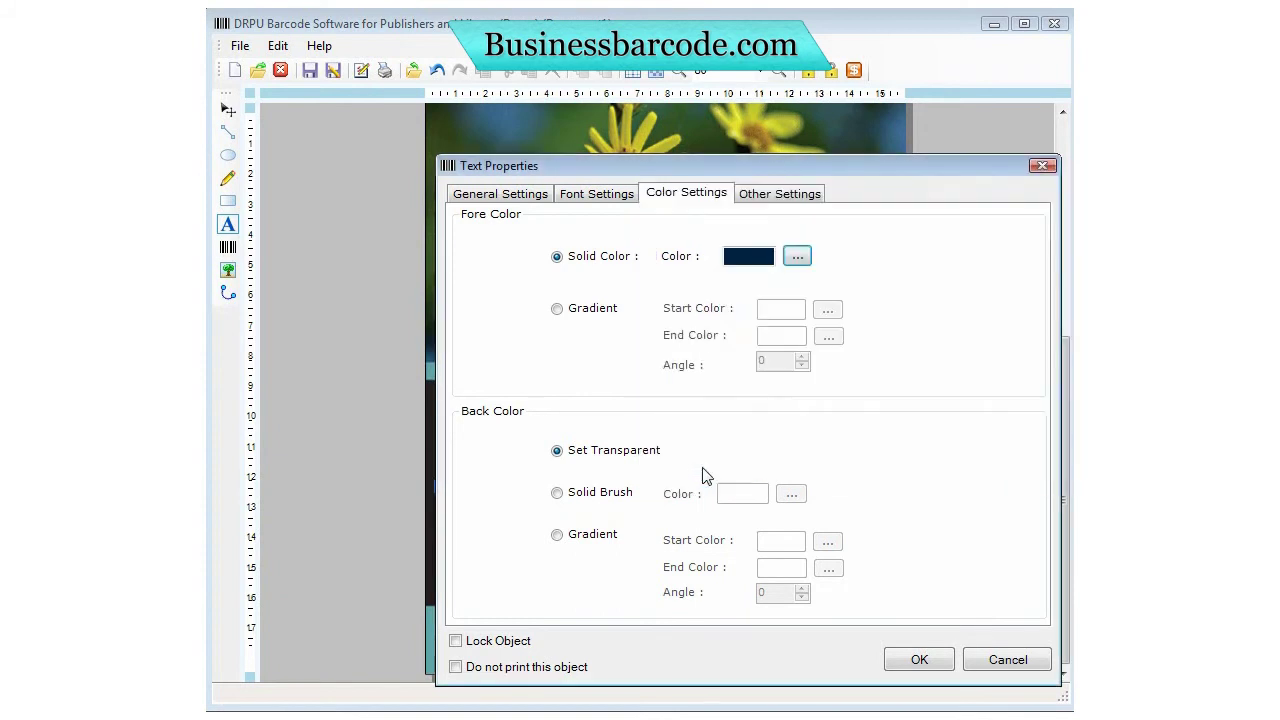
left_click(582, 197)
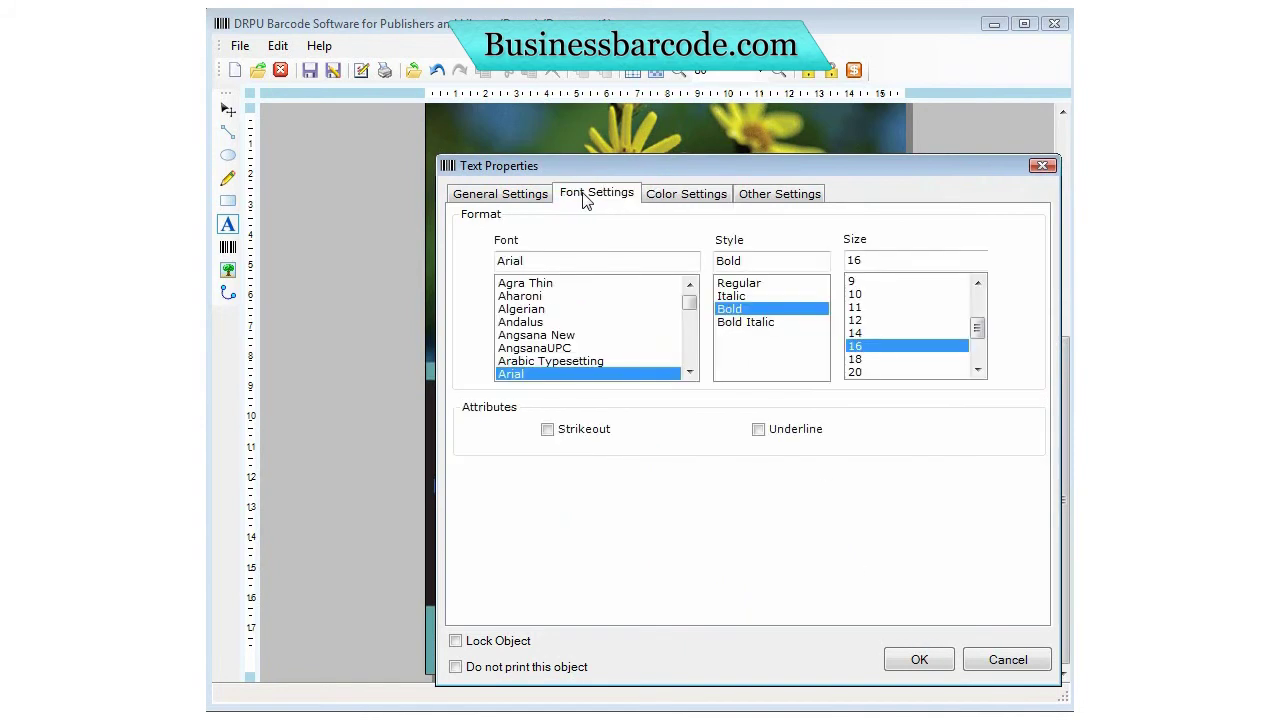
left_click(514, 194)
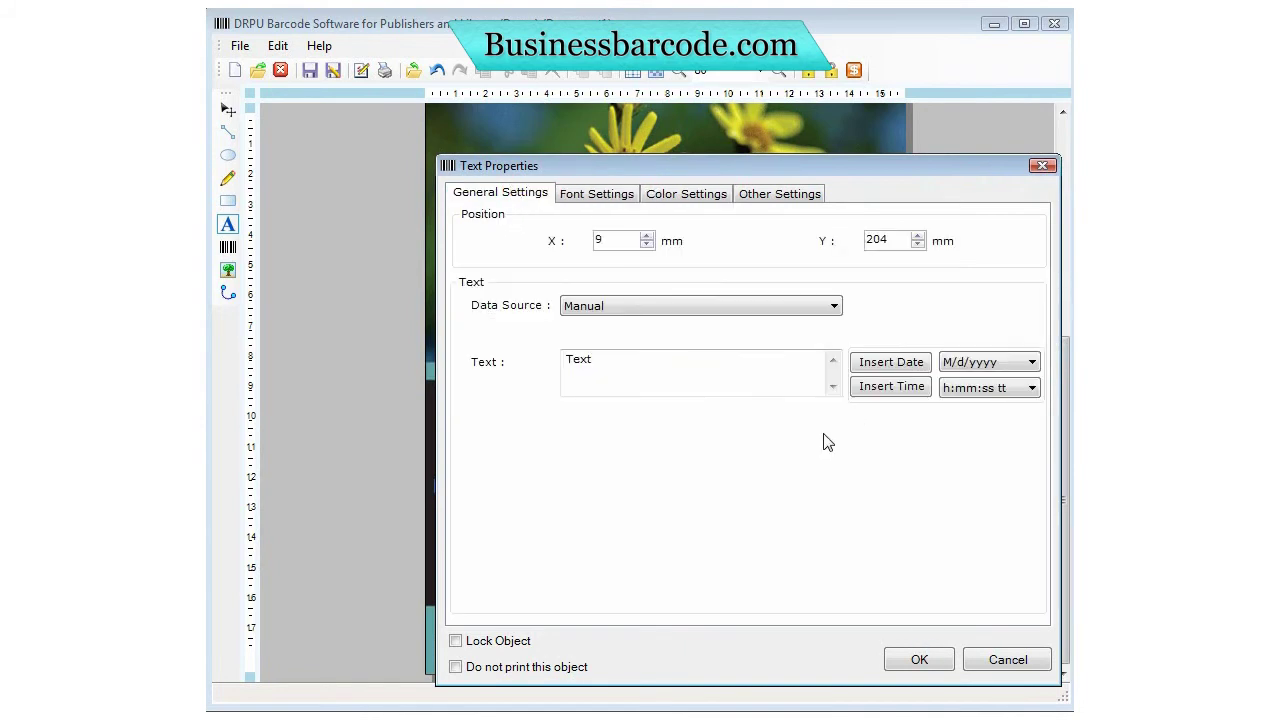
left_click(918, 660)
scroll(750, 600, "down", 2)
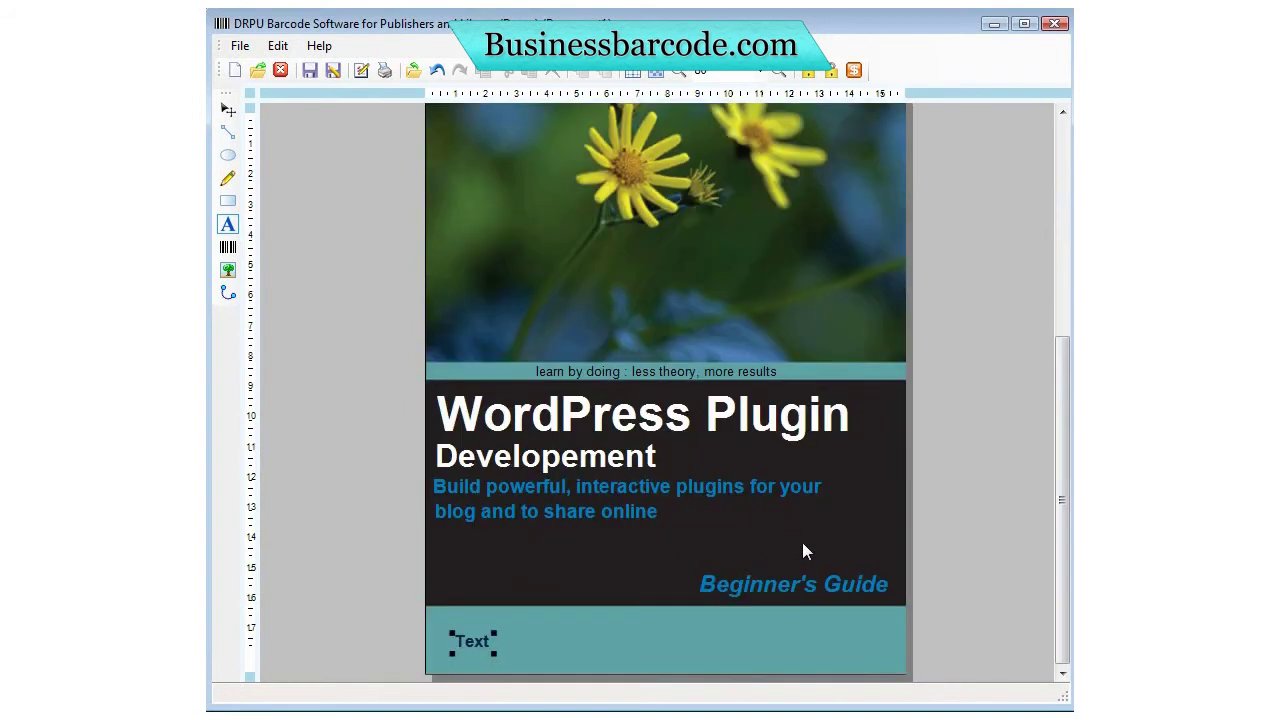
- Replace the teal band's placeholder text with the author's full name and move it to the band's upper-left corner
double_click(472, 645)
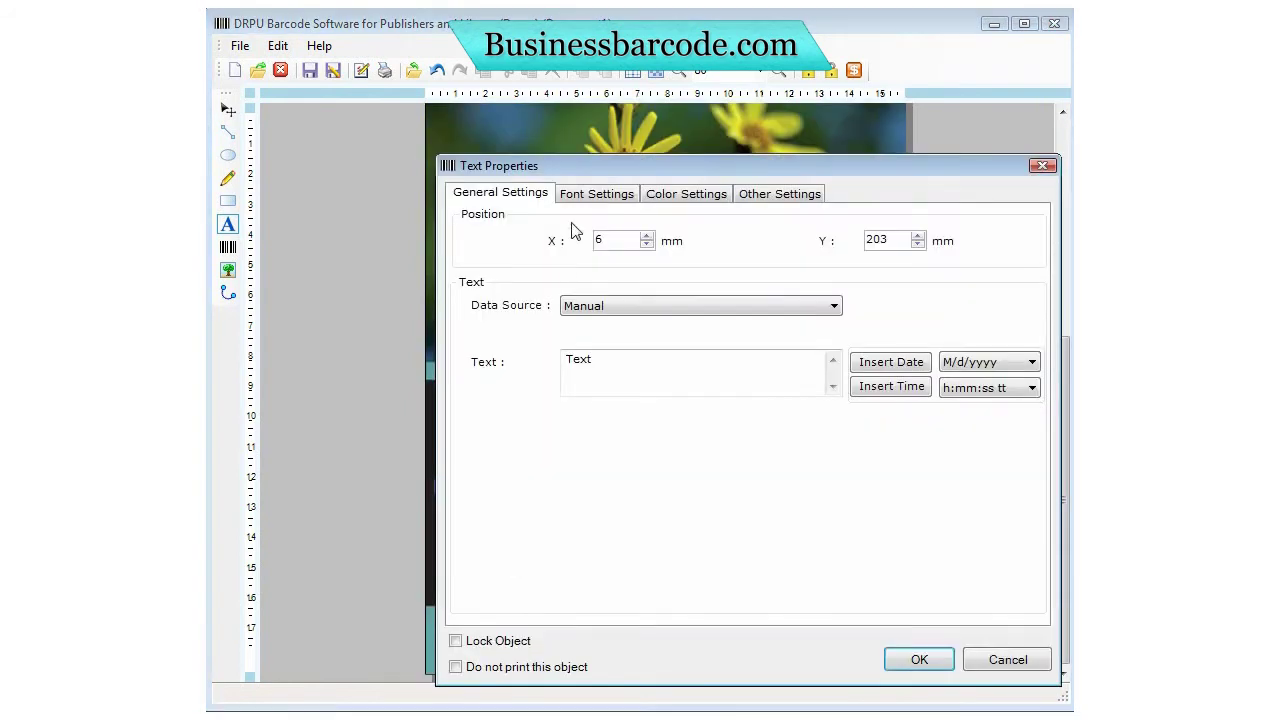
double_click(622, 351)
type("Vladimir Prelovac")
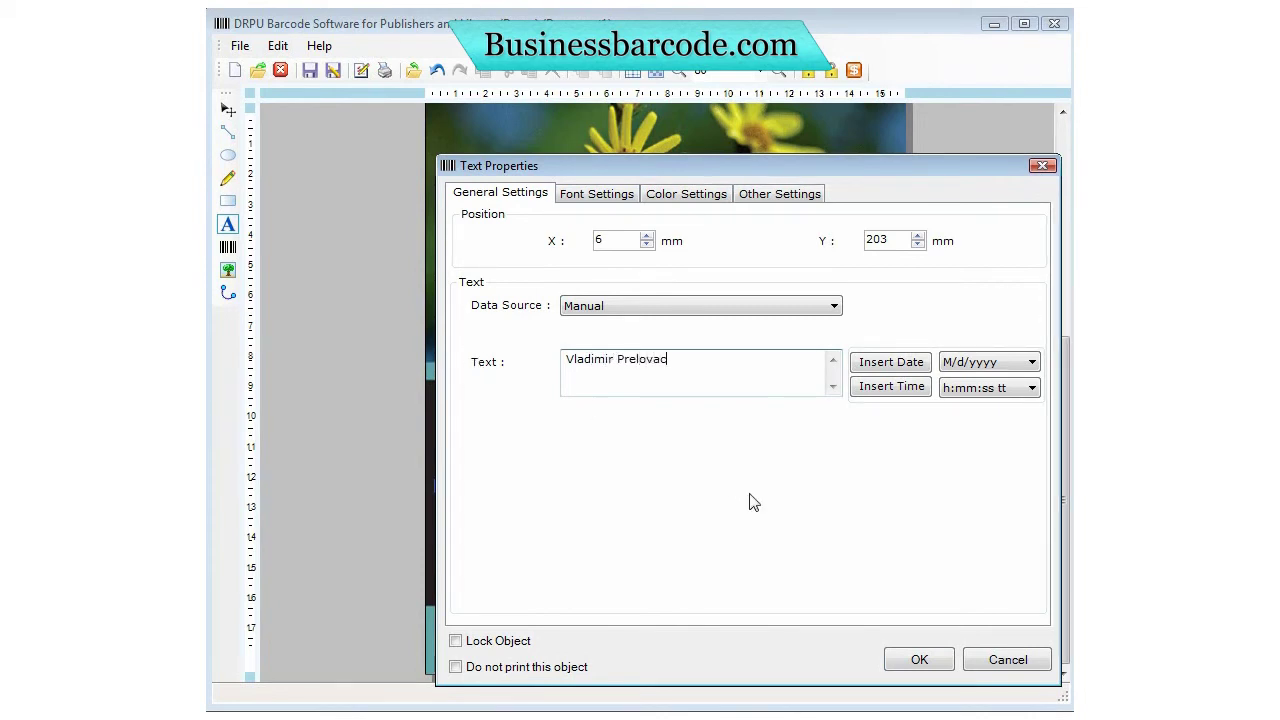
left_click(916, 660)
left_click_drag(575, 645, 563, 627)
- Add a barcode at the cover's lower-left corner over the teal band, and move the author's name to the band's lower-right corner
left_click(226, 248)
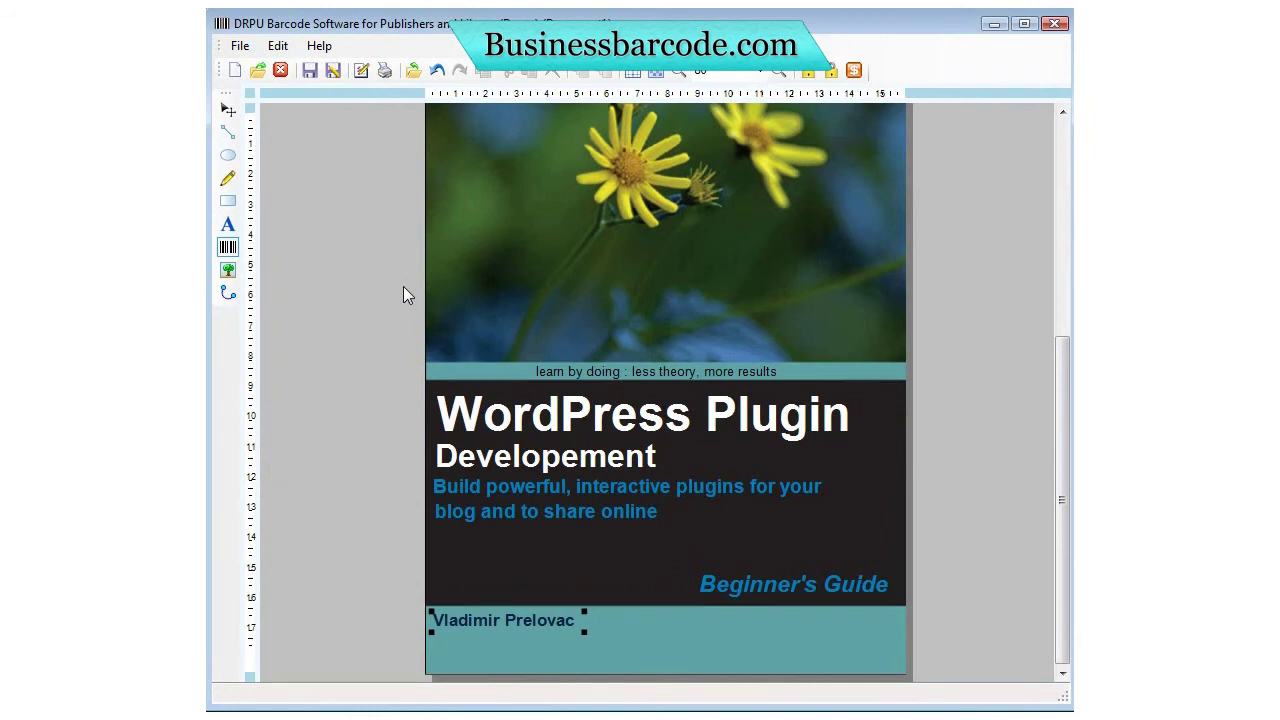
left_click(751, 644)
left_click(831, 554)
left_click_drag(490, 398, 655, 593)
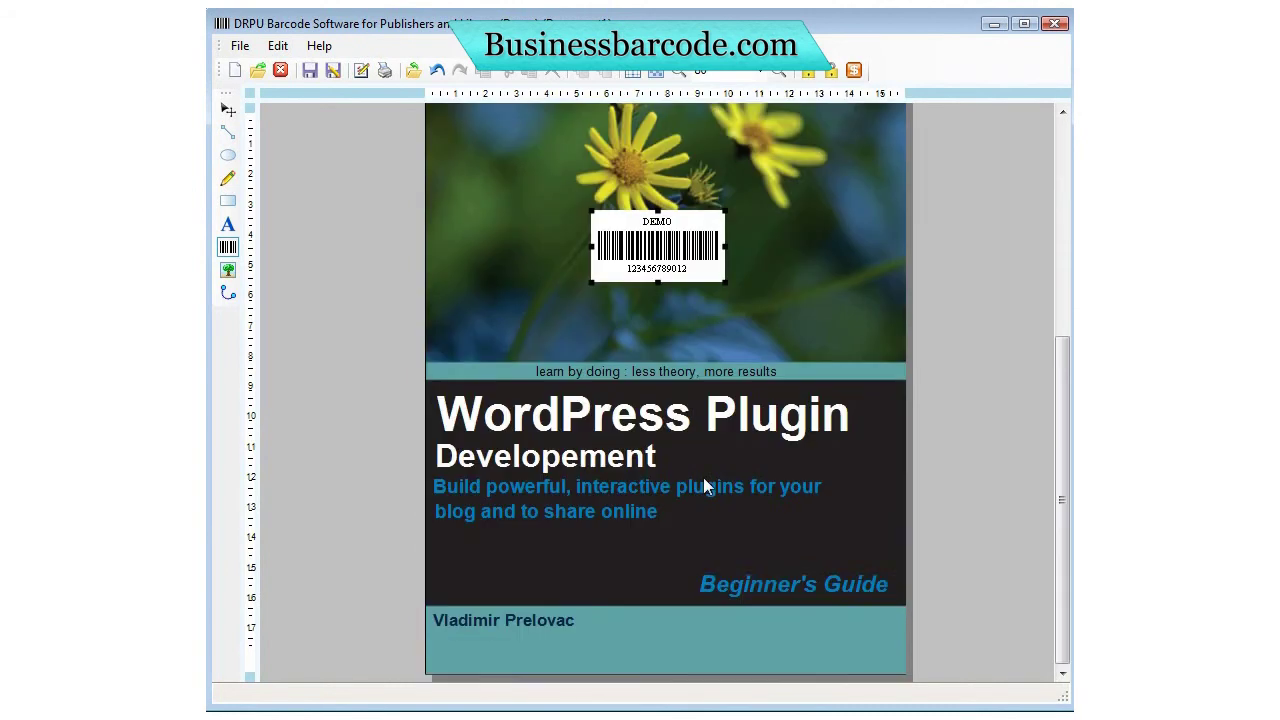
left_click_drag(664, 253, 525, 574)
left_click_drag(511, 624, 829, 658)
left_click_drag(532, 568, 514, 622)
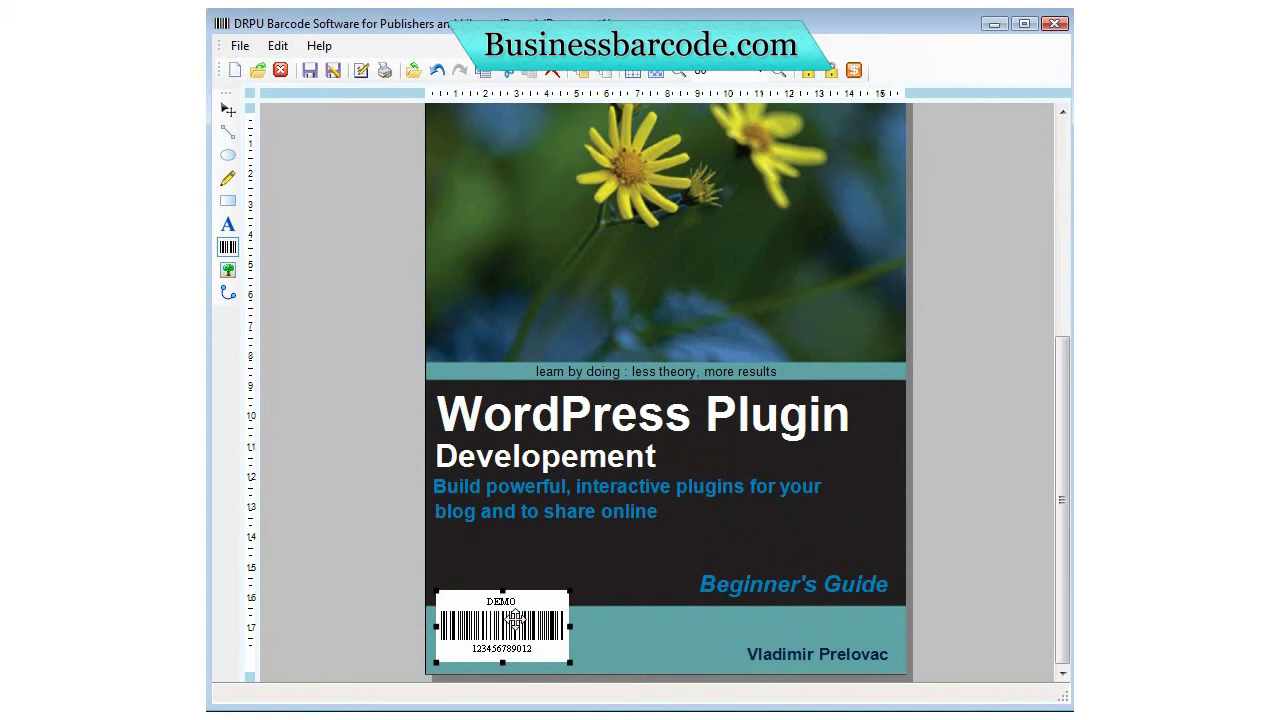
- Set the cover barcode's value to 846744864 and its footer to "Wordpress Plugin"
double_click(514, 622)
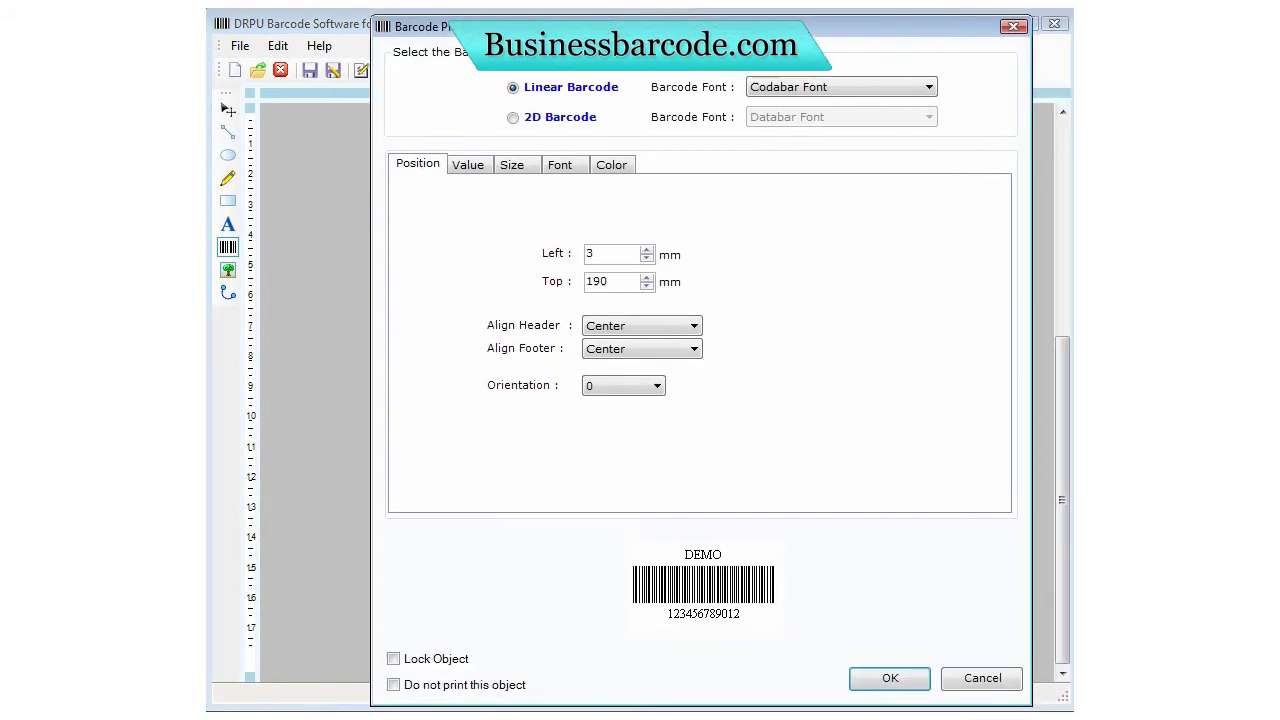
left_click(468, 164)
left_click_drag(626, 256, 538, 257)
type("84")
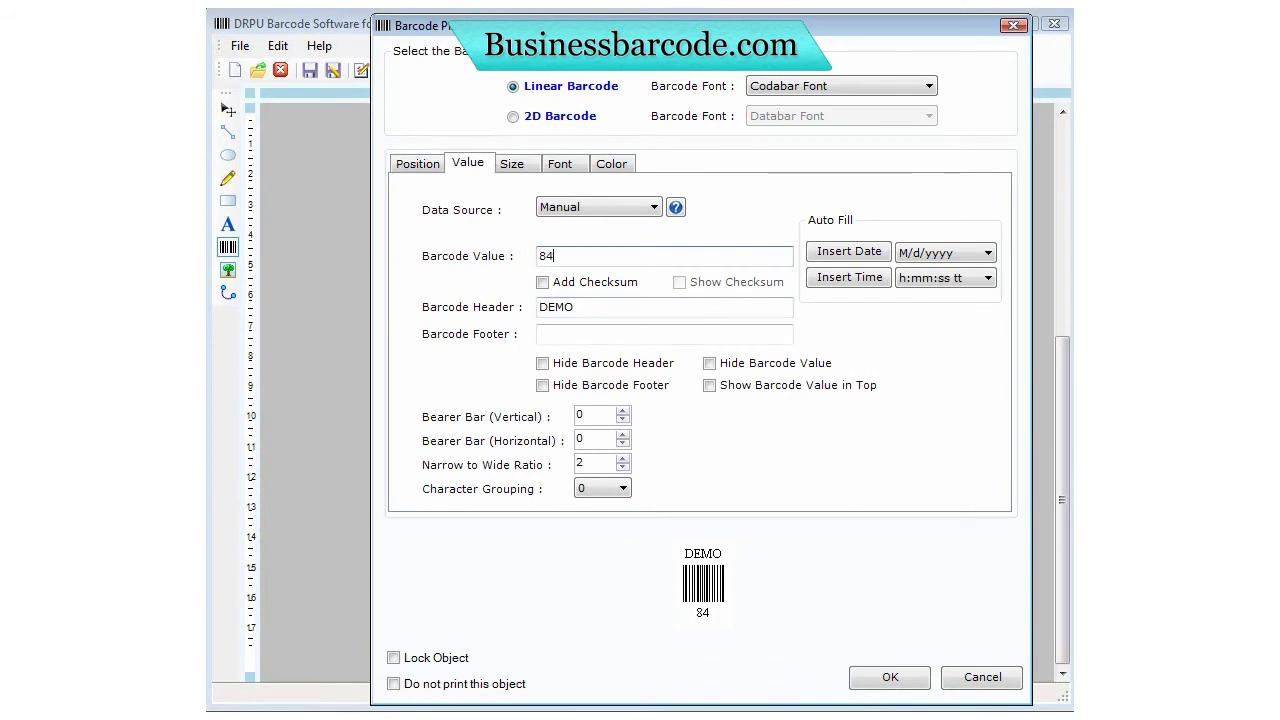
type("6744864")
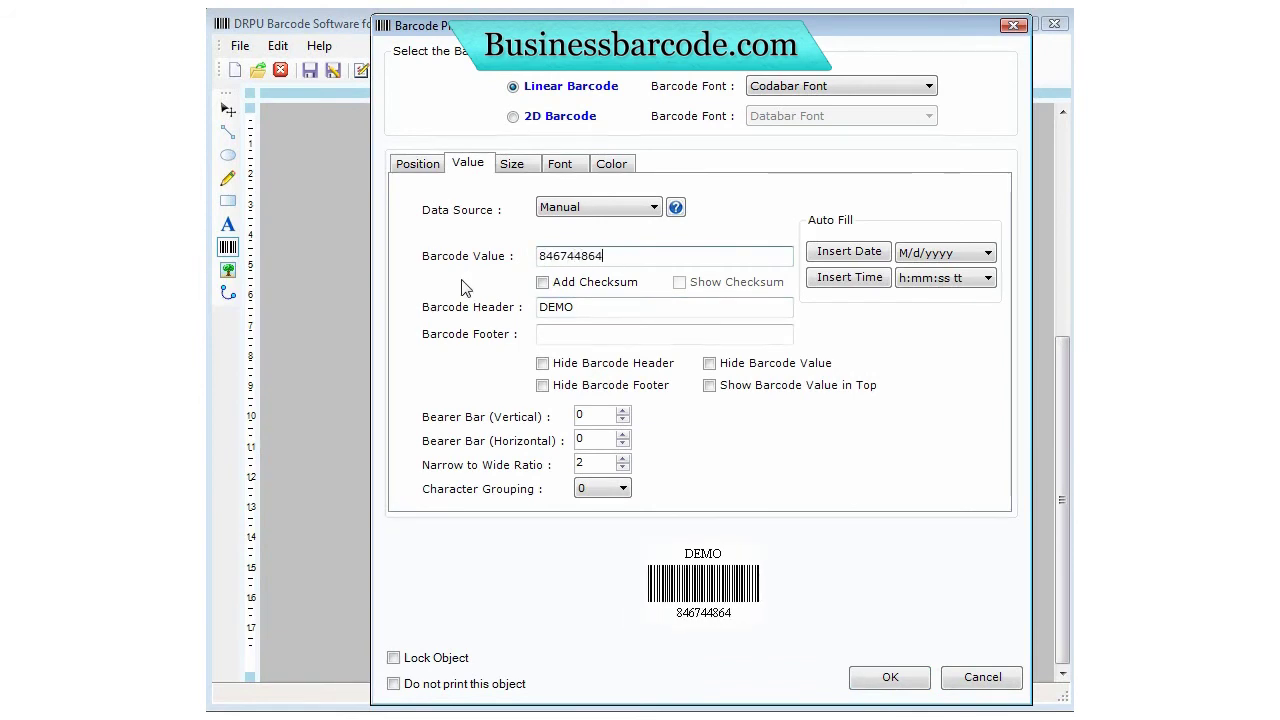
left_click(586, 332)
type("Wordpress")
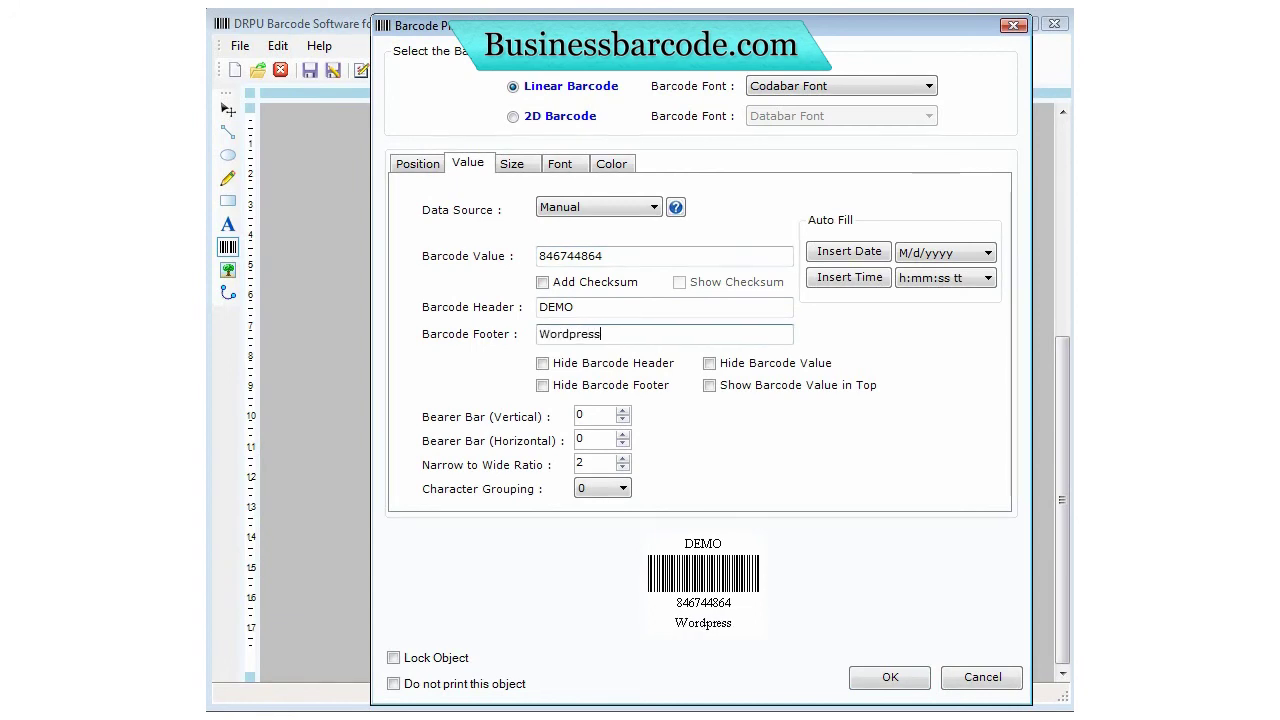
type(" Plugin")
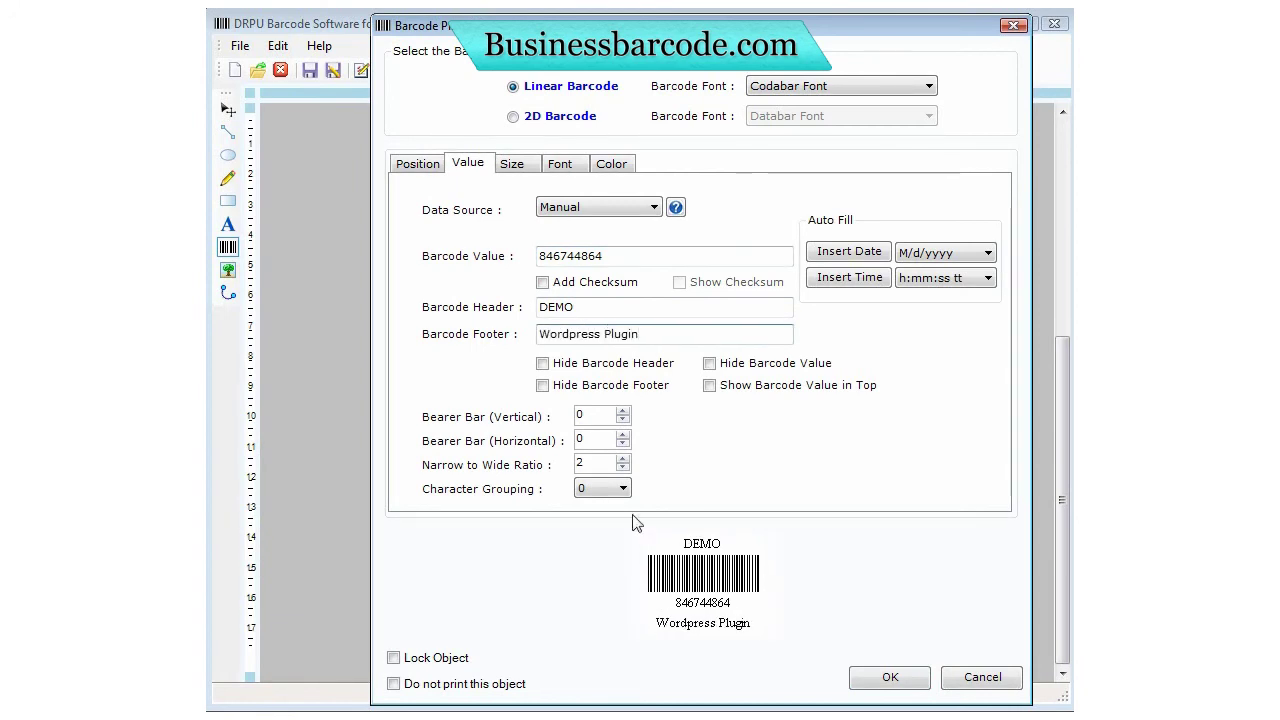
- Change the cover barcode to a 2D barcode with PDF417 Font and apply the properties
left_click(830, 88)
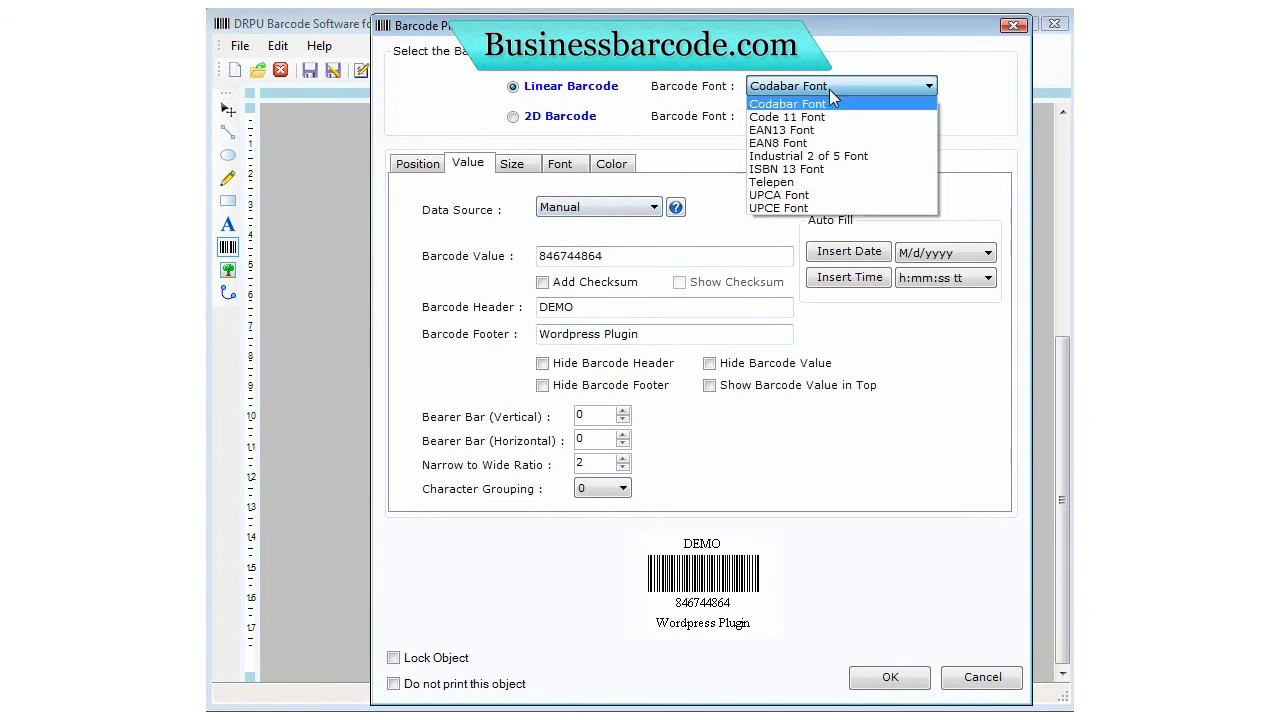
left_click(582, 118)
left_click(820, 118)
left_click(811, 161)
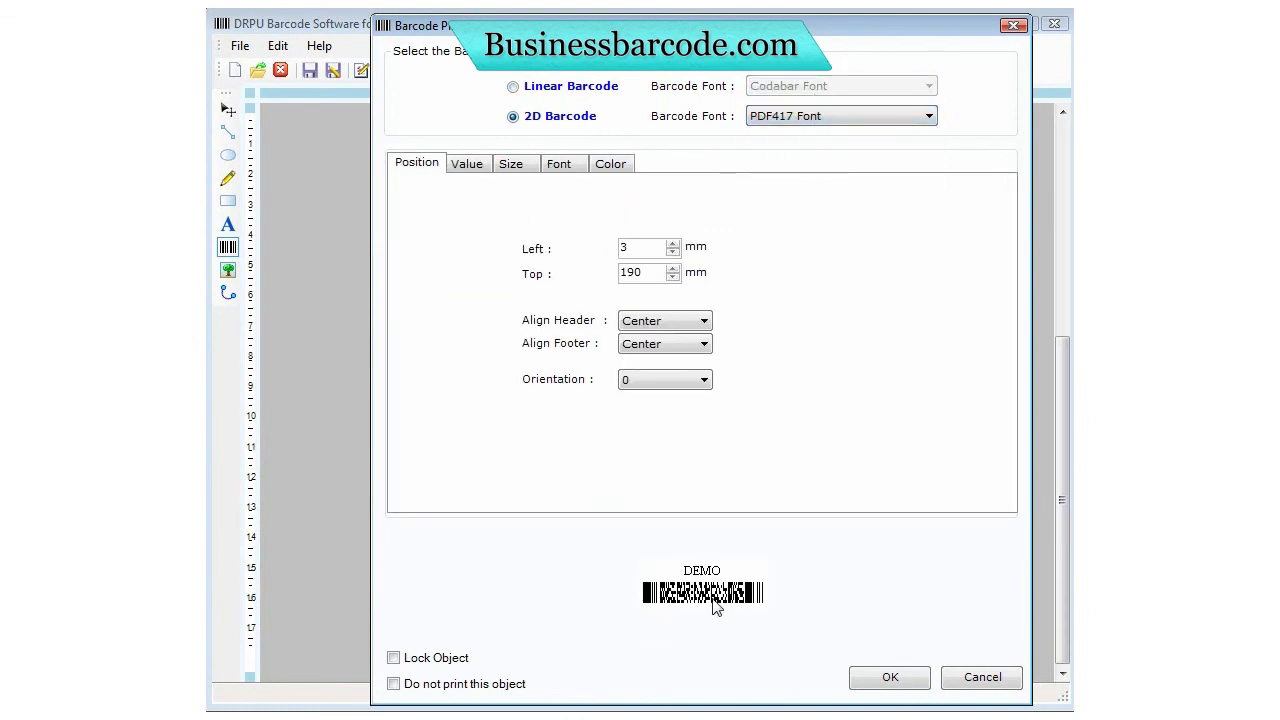
left_click(874, 680)
- Move the 2D barcode down so that it sits fully inside the teal band, and deselect it
left_click_drag(1063, 443, 1063, 493)
left_click_drag(486, 602, 497, 637)
left_click(391, 622)
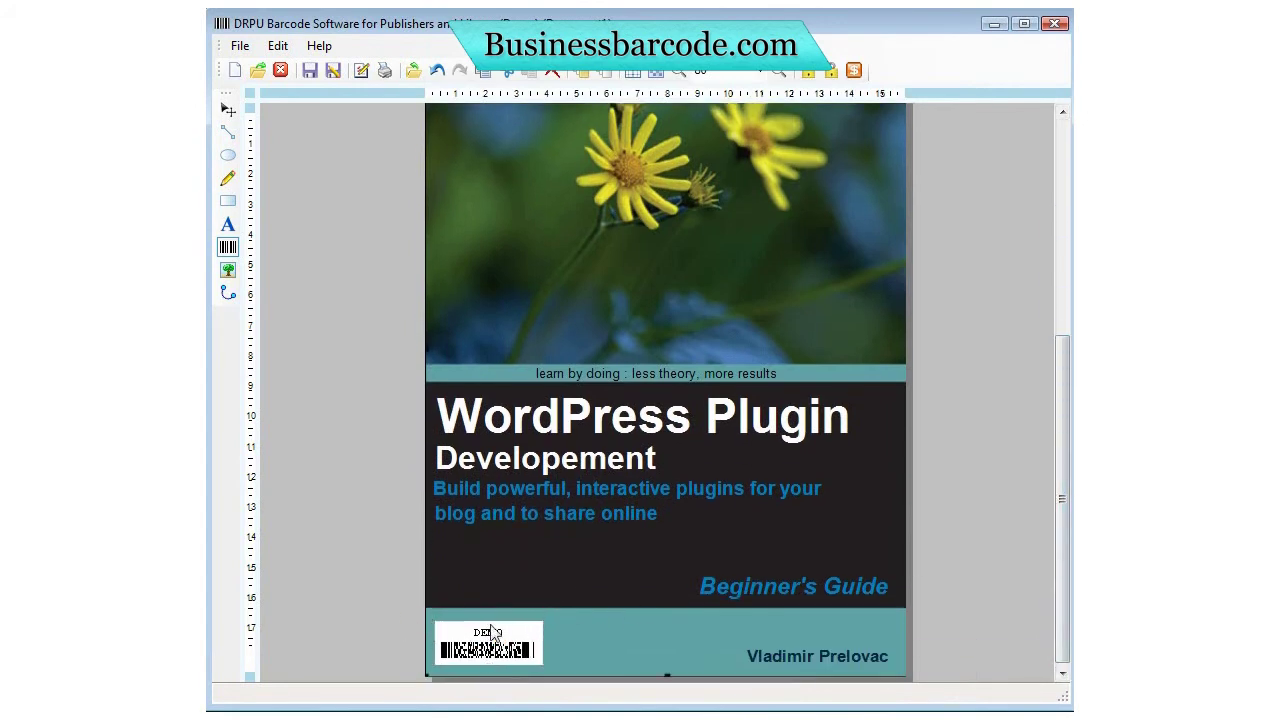
- Show the print preview of the complete cover and enlarge the preview window
scroll(533, 543, "up", 3)
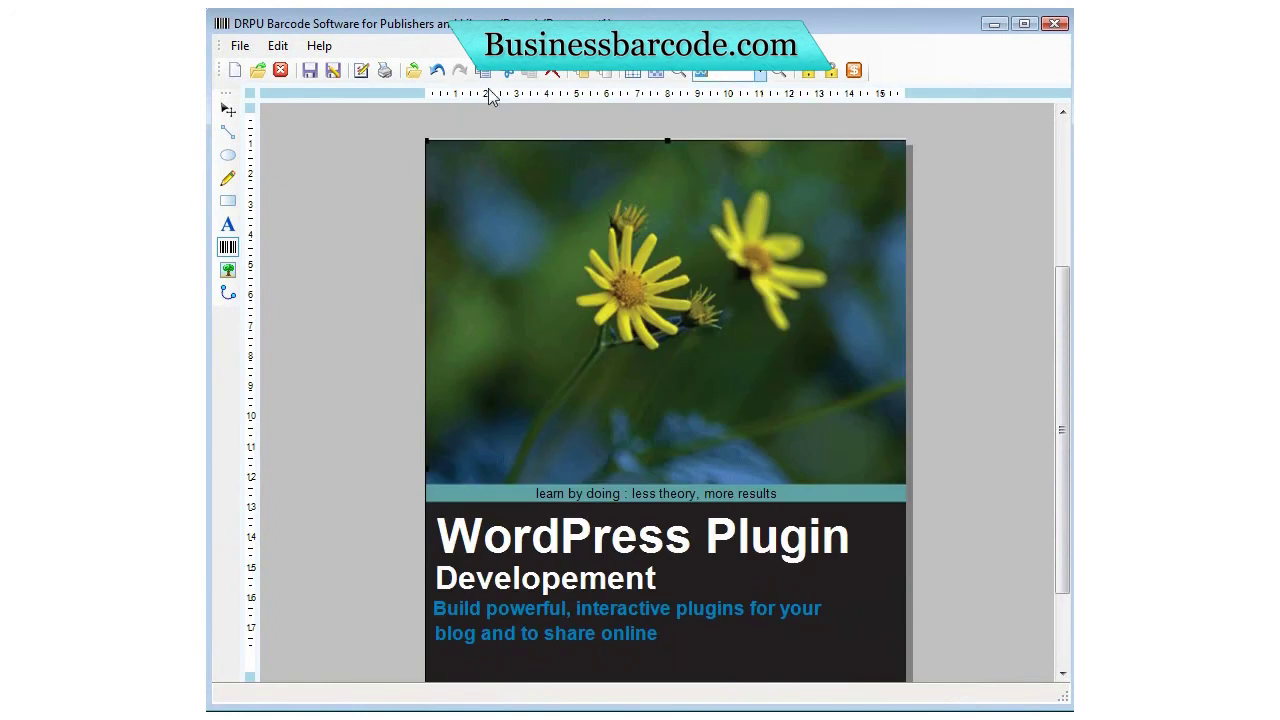
key("Down")
left_click(1060, 328)
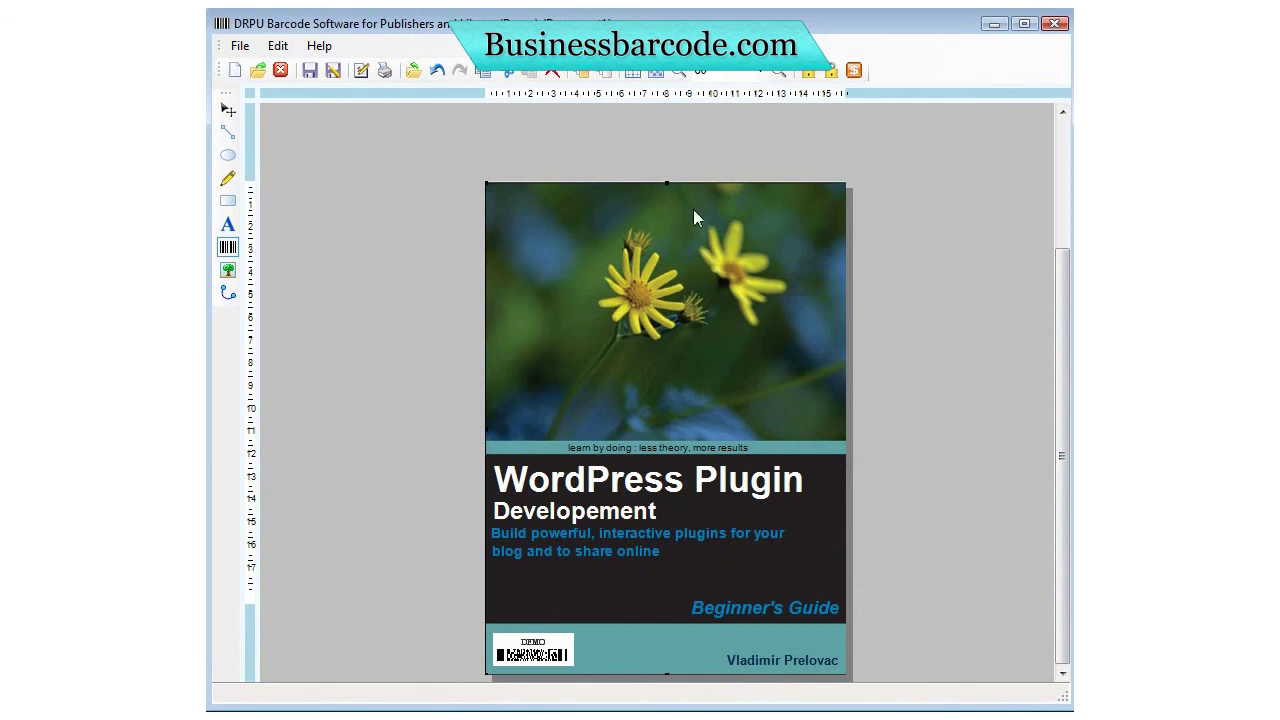
left_click(240, 46)
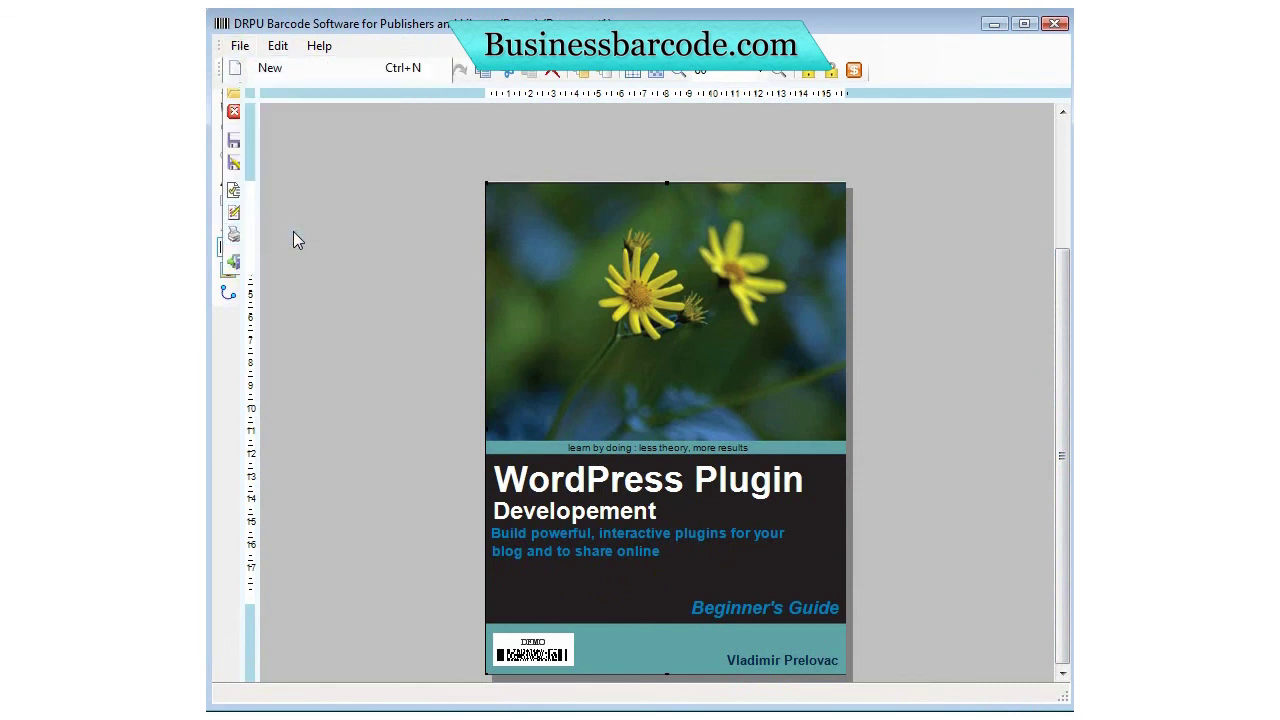
left_click(288, 236)
left_click(323, 609)
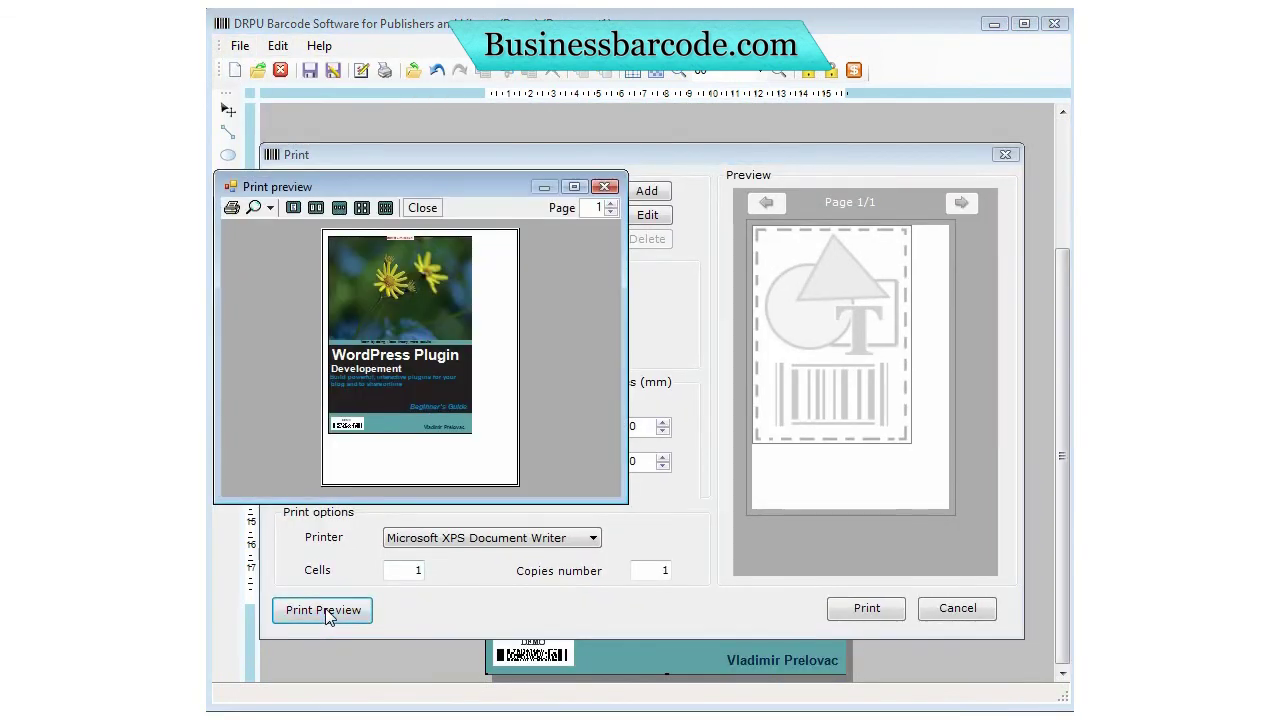
left_click_drag(624, 499, 860, 667)
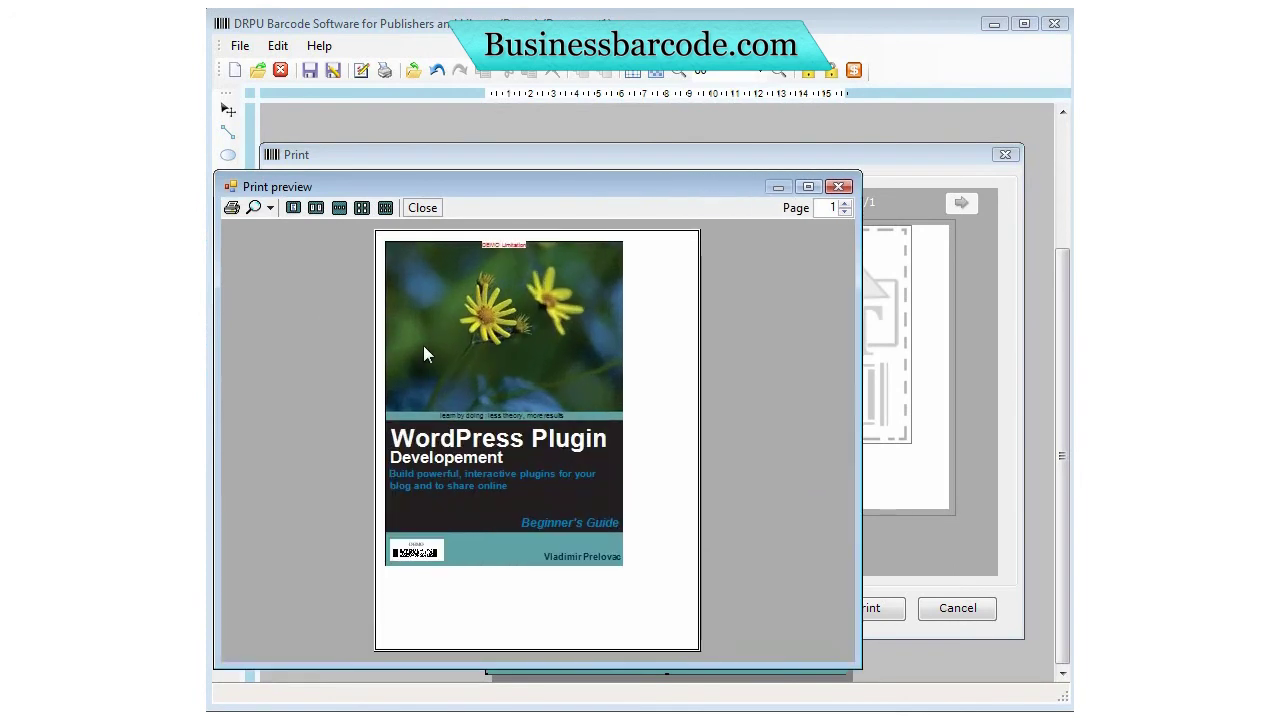
- Examine the cover's print preview at 100% and 75% zoom, and return it to the whole-page view
left_click(269, 208)
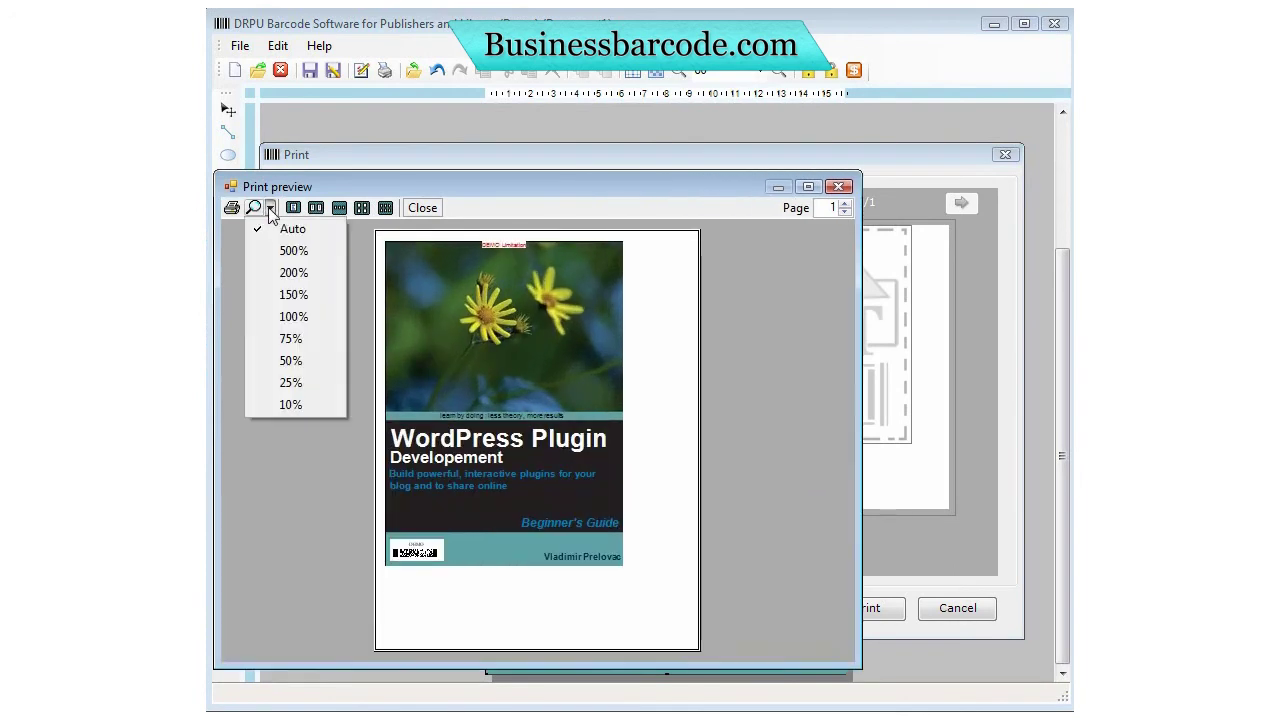
left_click(301, 310)
left_click(269, 208)
left_click(269, 208)
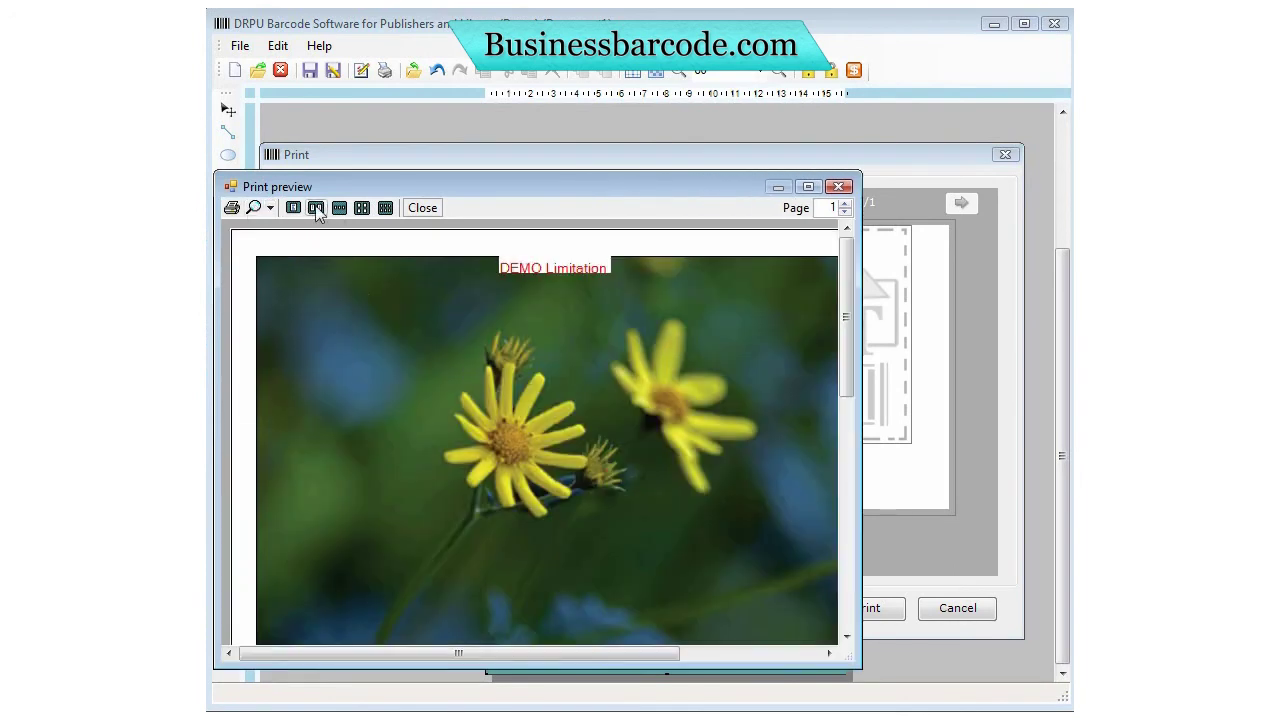
left_click(269, 208)
left_click(288, 337)
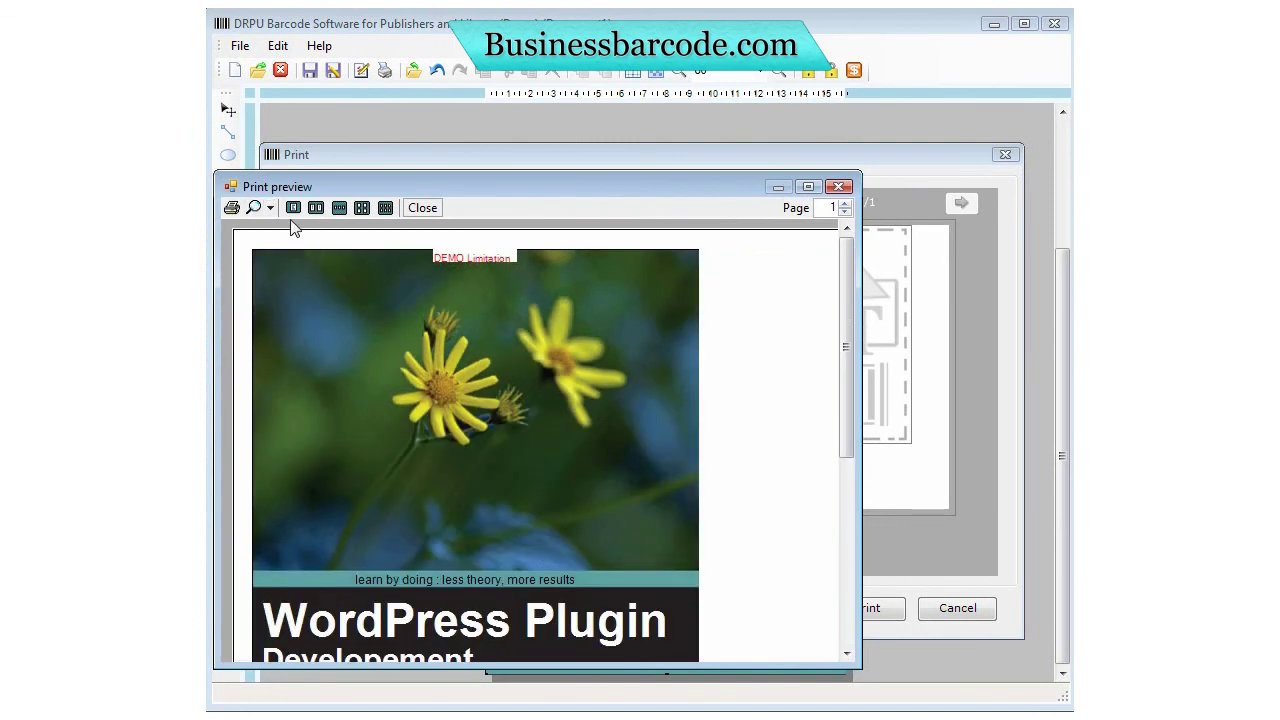
left_click(257, 204)
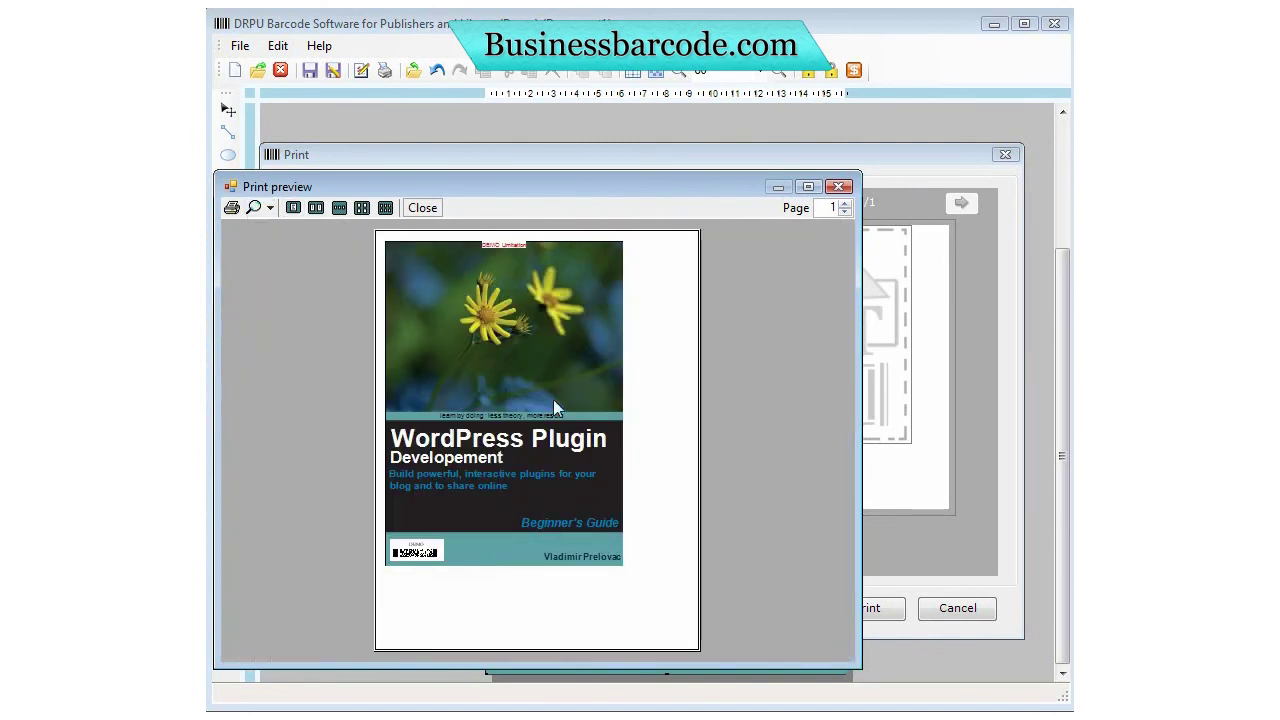
- Close the print preview and print one copy of the cover with Microsoft XPS Document Writer
left_click(839, 186)
left_click(866, 610)
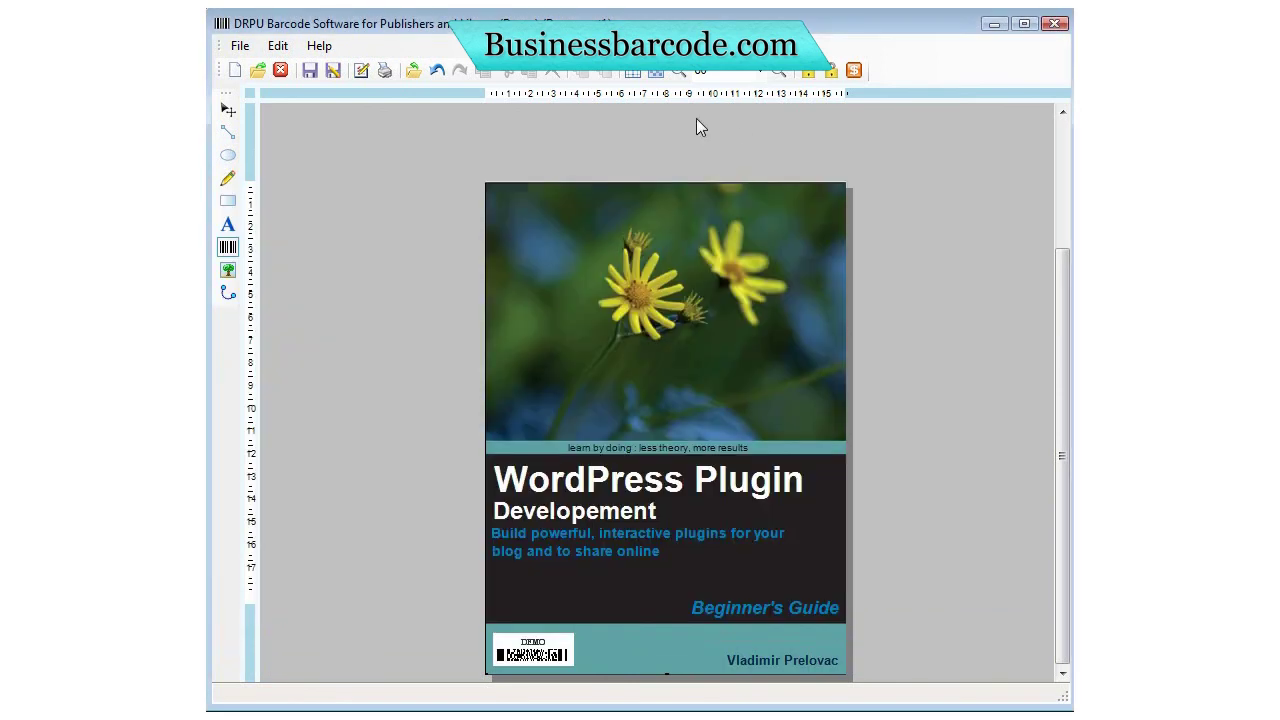
- Save the design as "book cover" in DRPU Barcode (*.drb) format in the barcode images folder
left_click(240, 46)
left_click(298, 137)
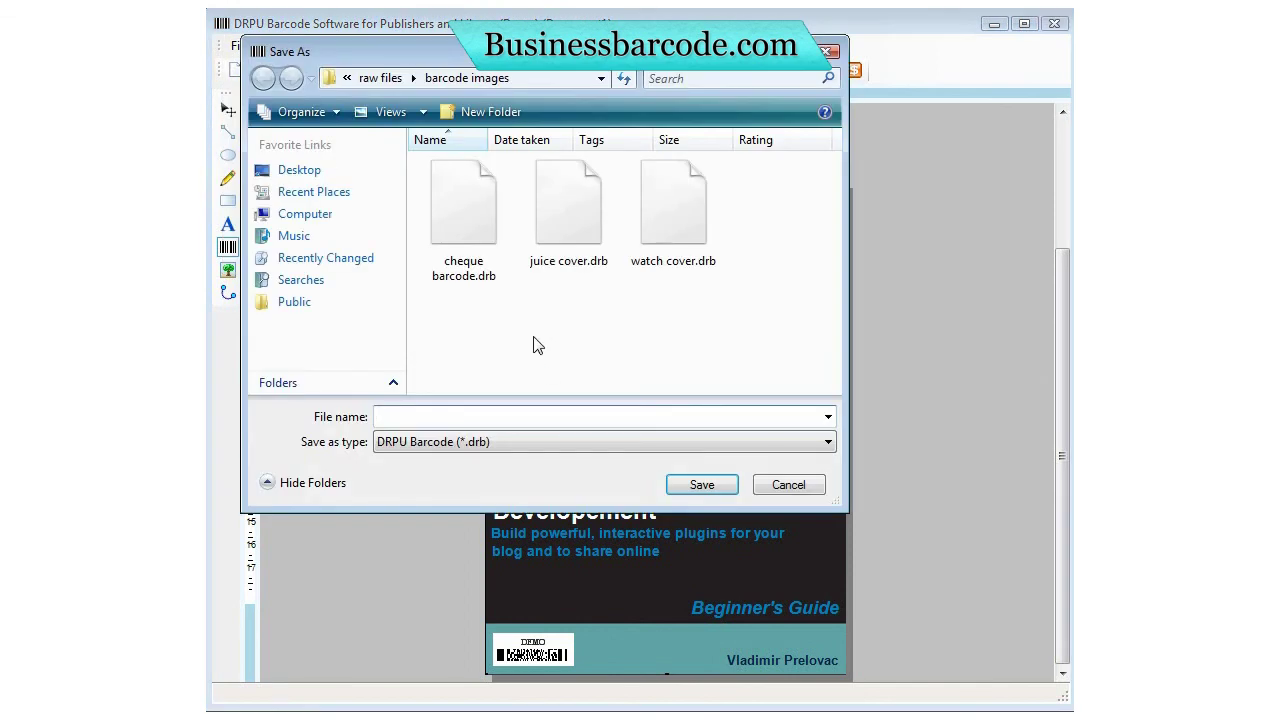
type("book cover")
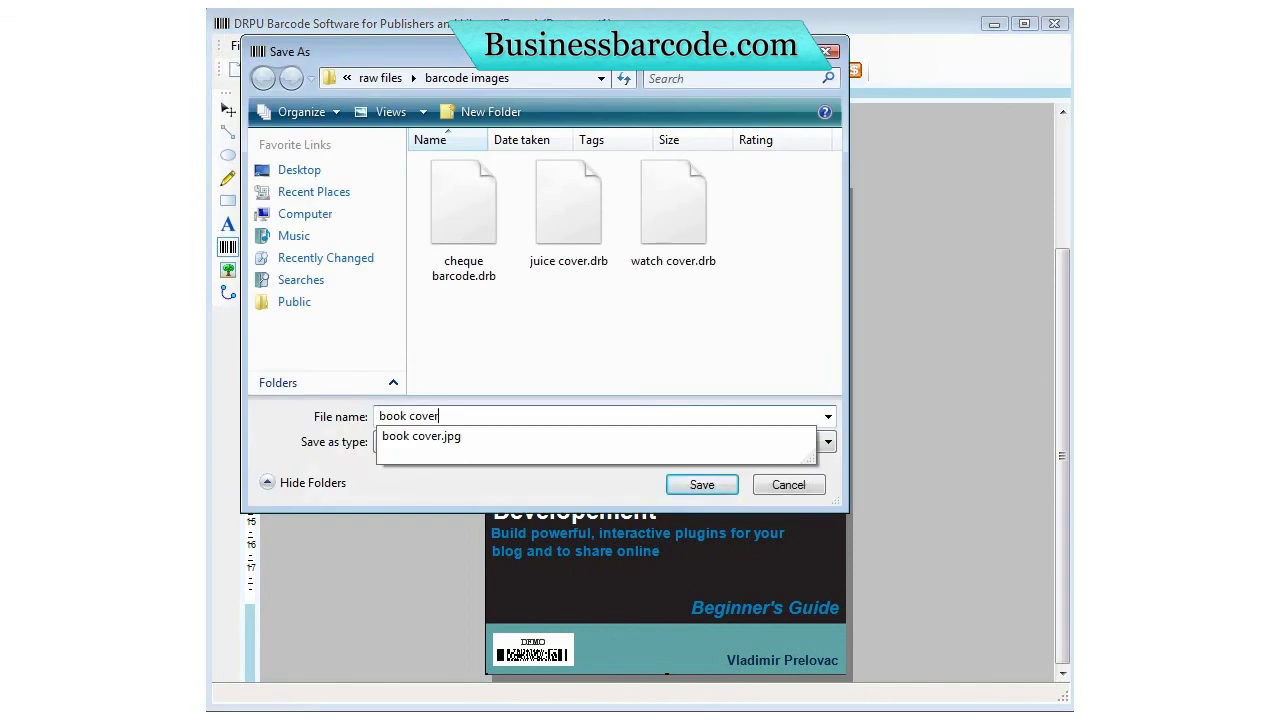
left_click(532, 345)
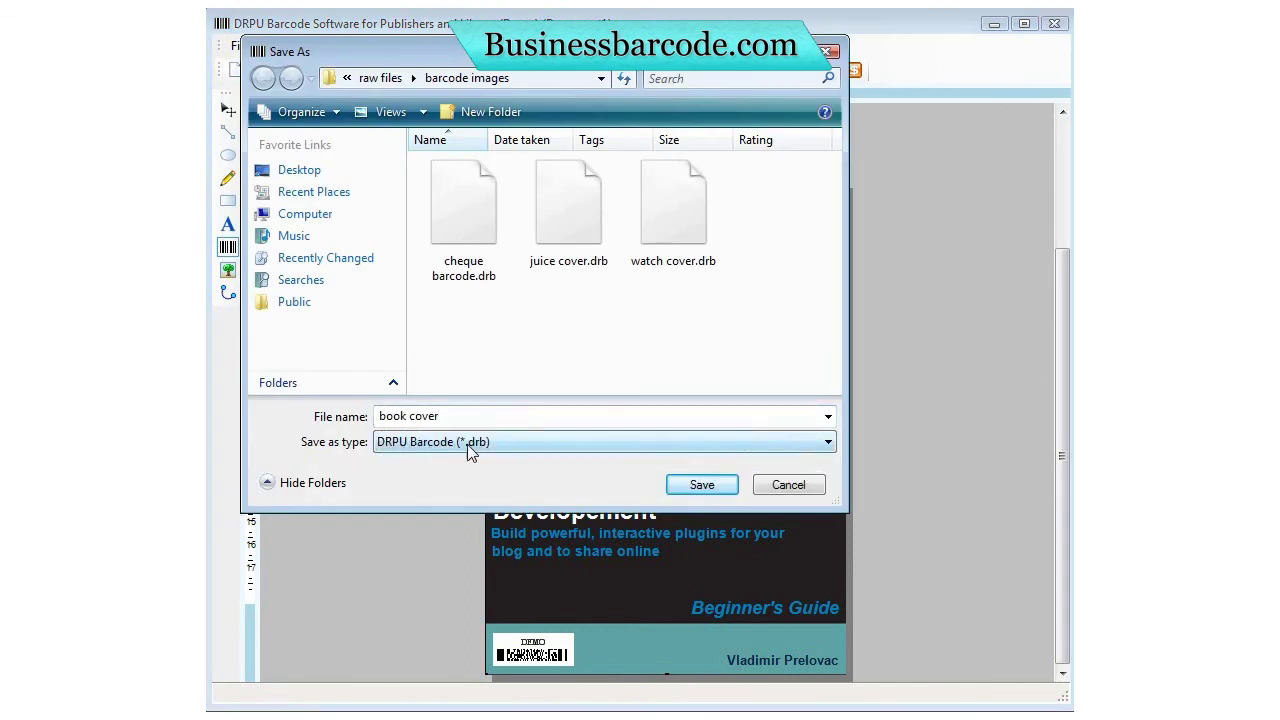
left_click(705, 483)
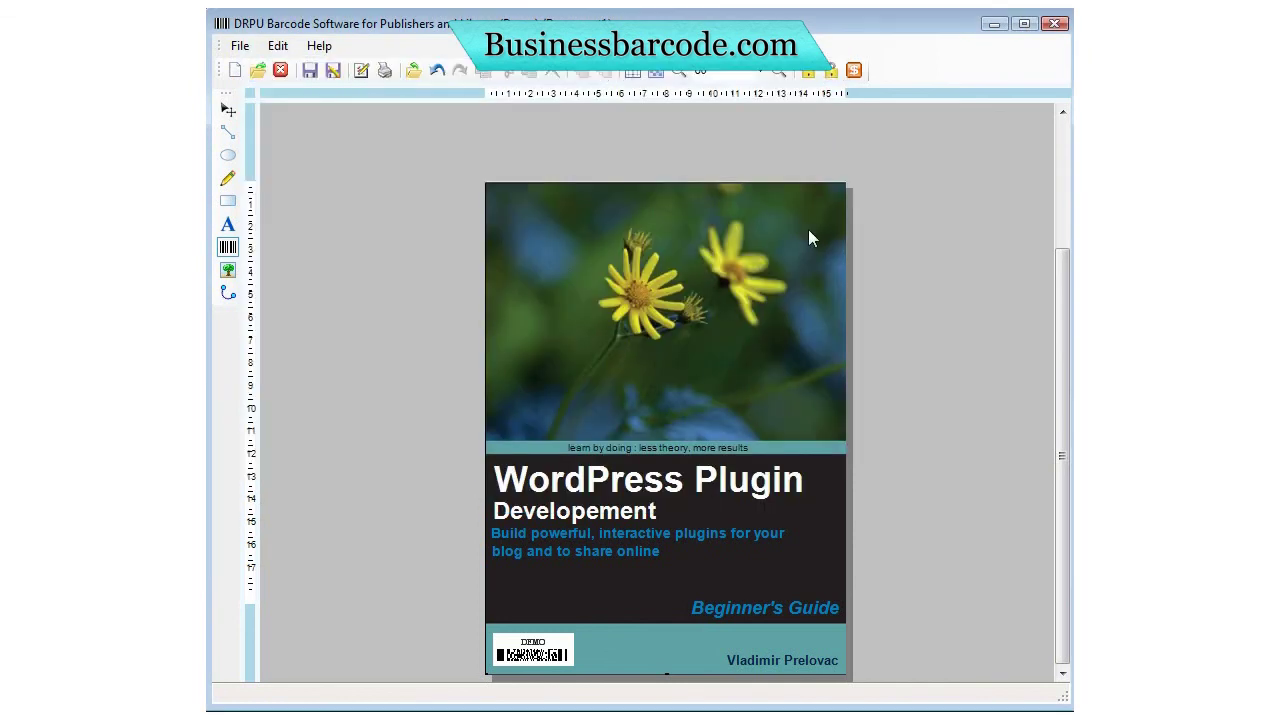